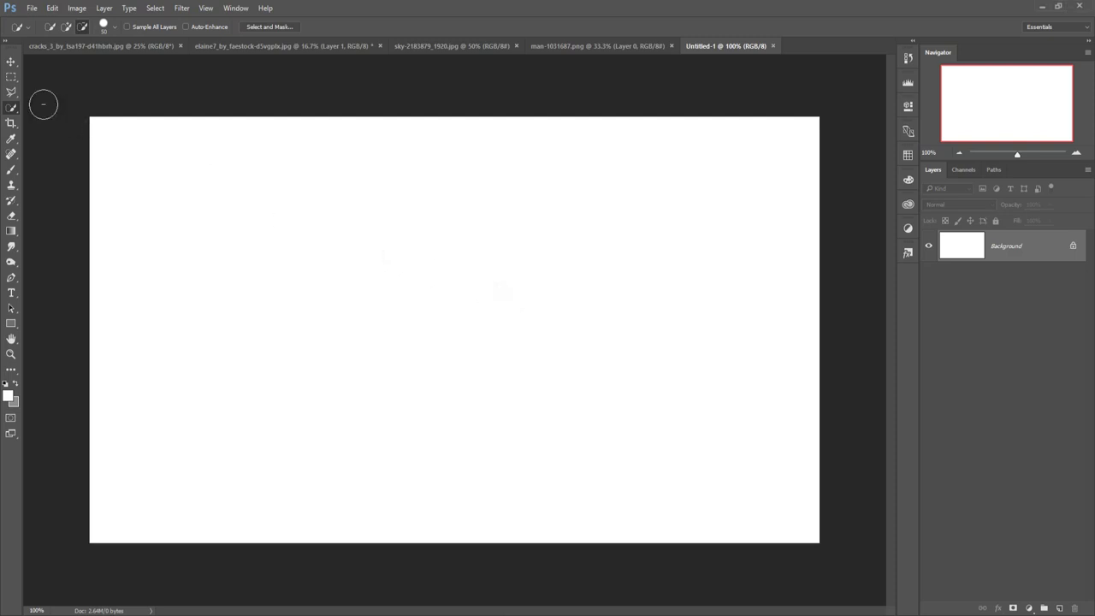
# Step: Copy the cracked-earth ground from the horizon down in cracks_3 into Untitled-1
pyautogui.click(12, 62)
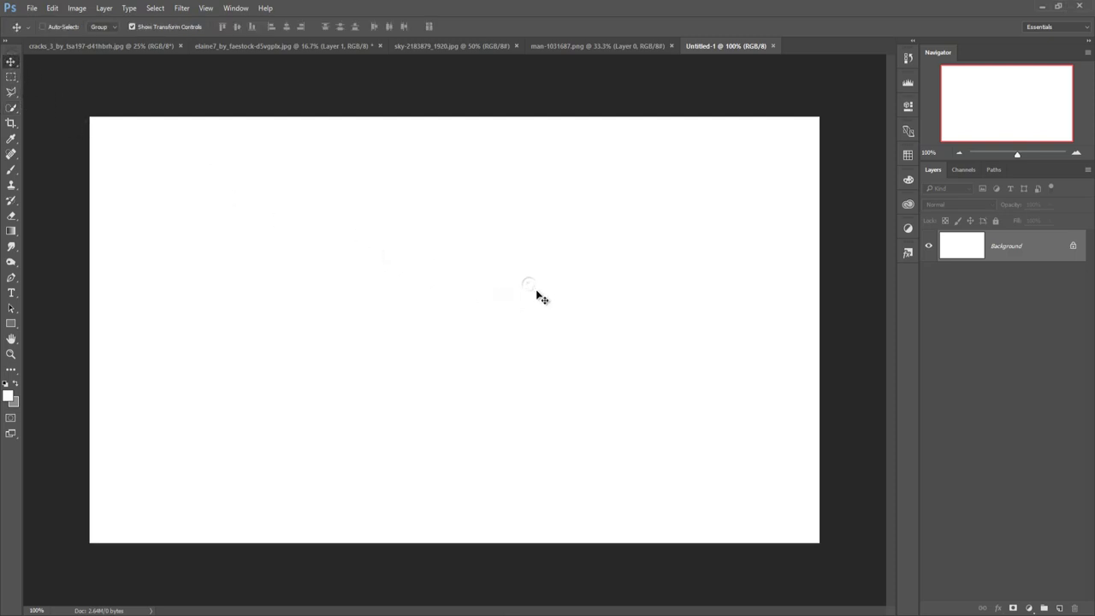
pyautogui.click(65, 45)
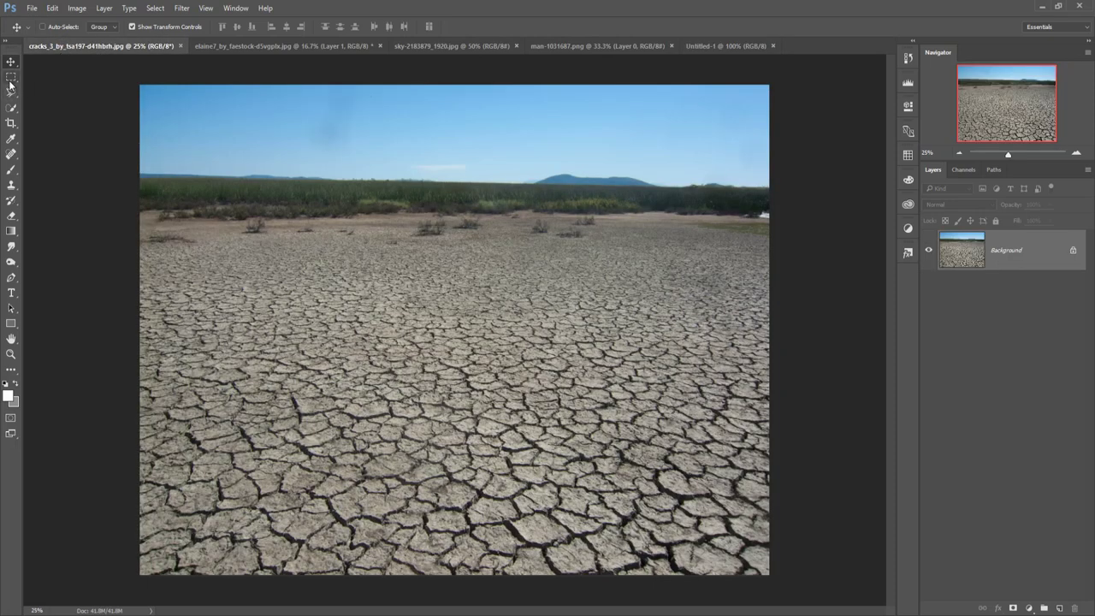
pyautogui.click(10, 77)
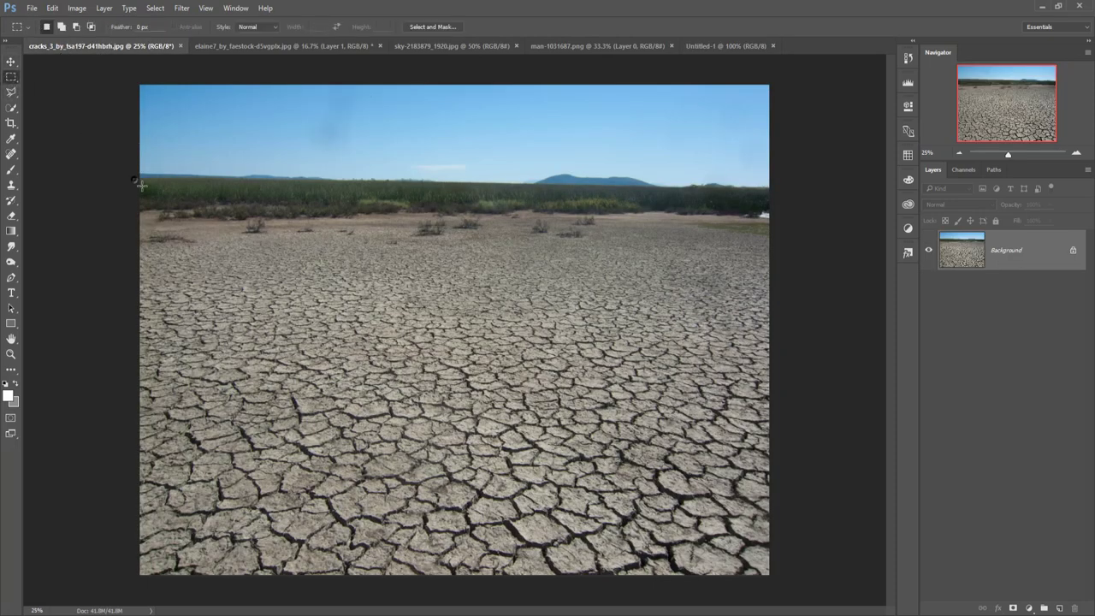
pyautogui.moveTo(140, 180); pyautogui.dragTo(785, 612)
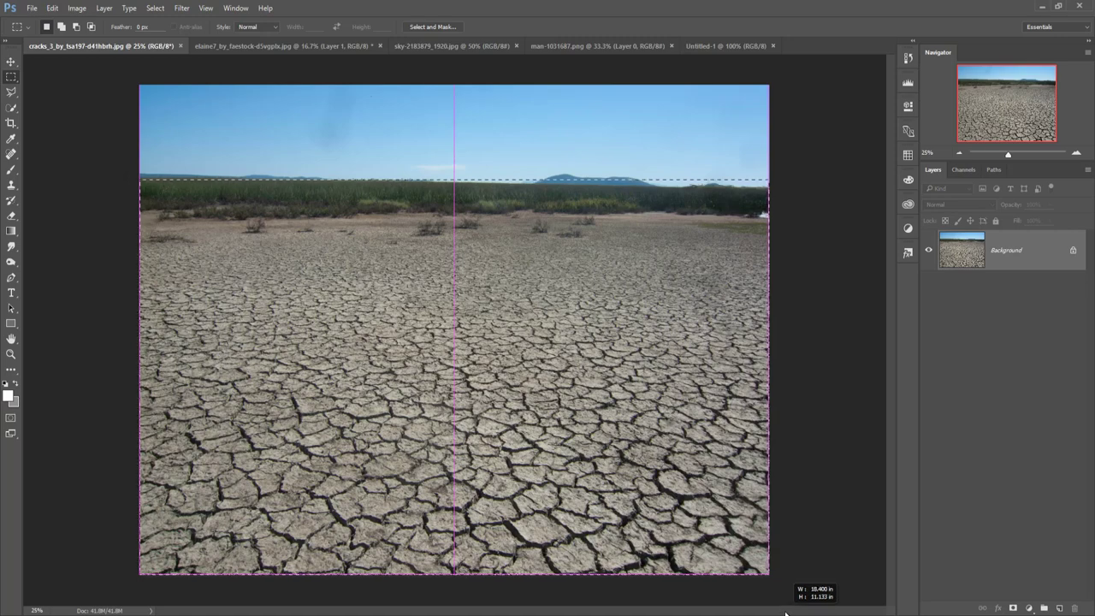
pyautogui.click(11, 62)
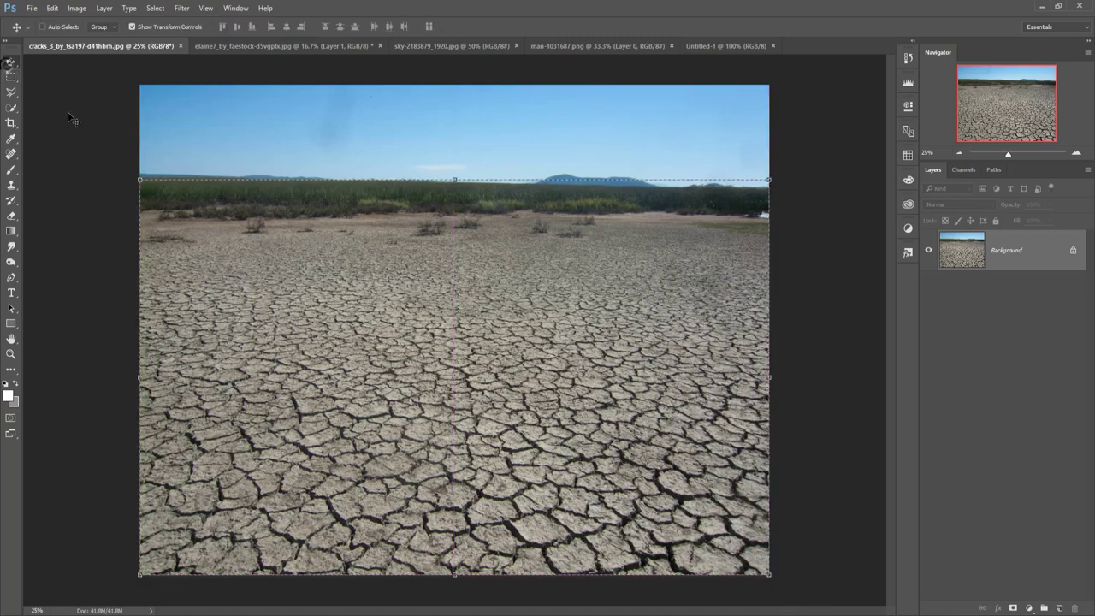
pyautogui.moveTo(121, 49); pyautogui.dragTo(733, 118)
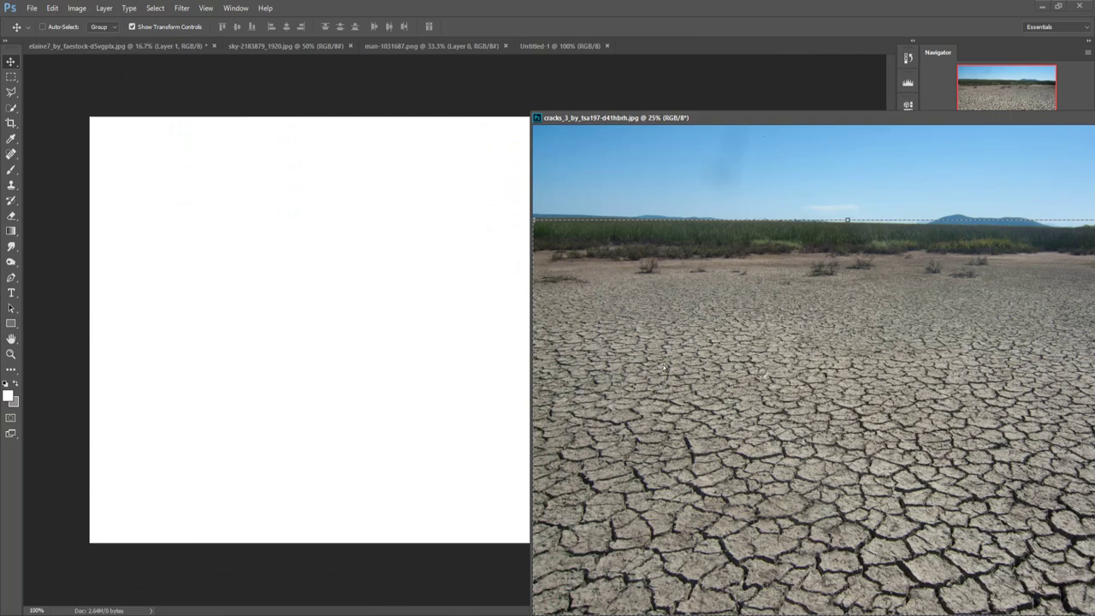
pyautogui.moveTo(664, 368); pyautogui.dragTo(438, 341)
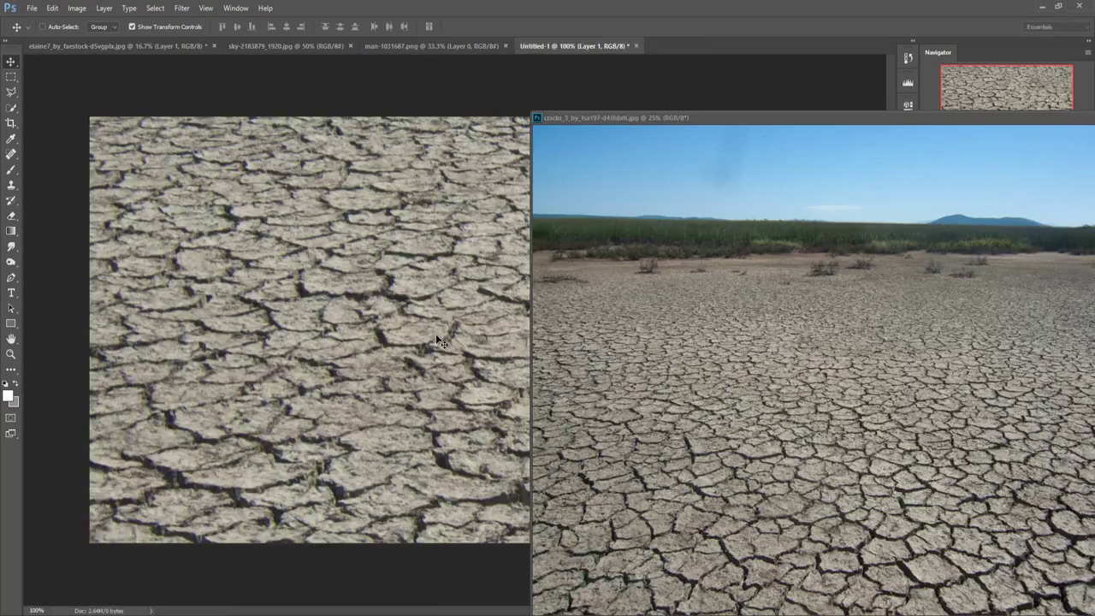
pyautogui.moveTo(982, 127); pyautogui.dragTo(633, 210)
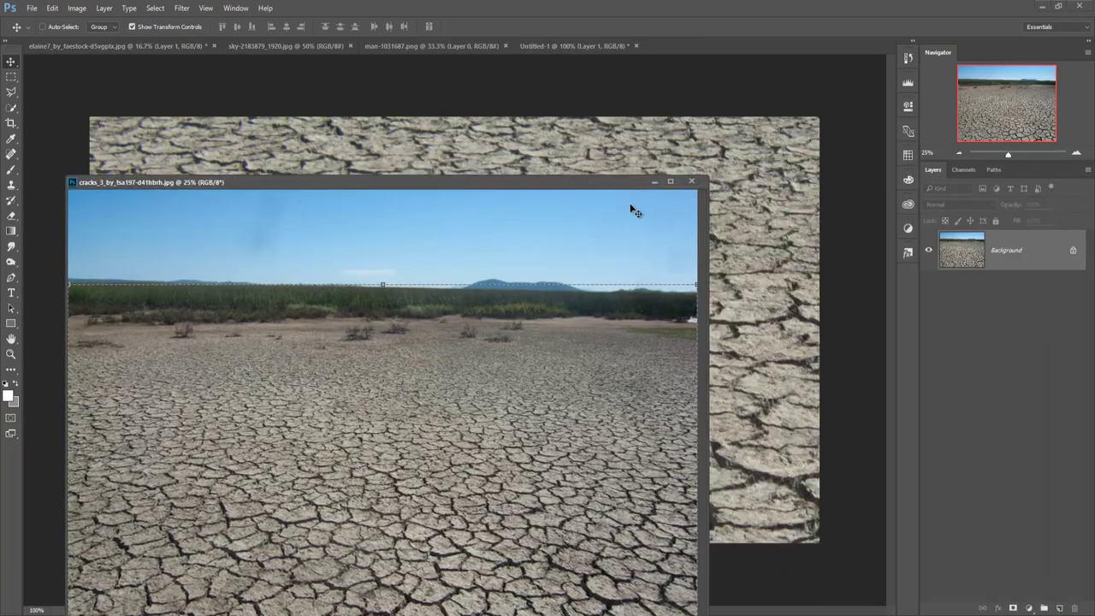
pyautogui.click(656, 183)
pyautogui.moveTo(342, 214)
pyautogui.mouseDown()
pyautogui.moveTo(529, 316)
pyautogui.moveTo(442, 343)
pyautogui.mouseUp()
# Step: Scale the ground layer to span the full canvas width across its lower half
pyautogui.moveTo(819, 175)
pyautogui.mouseDown()
pyautogui.moveTo(547, 174)
pyautogui.moveTo(212, 389)
pyautogui.mouseUp()
pyautogui.moveTo(451, 397)
pyautogui.mouseDown()
pyautogui.moveTo(730, 276)
pyautogui.moveTo(711, 229)
pyautogui.moveTo(350, 581)
pyautogui.moveTo(293, 513)
pyautogui.moveTo(359, 449)
pyautogui.moveTo(709, 289)
pyautogui.mouseUp()
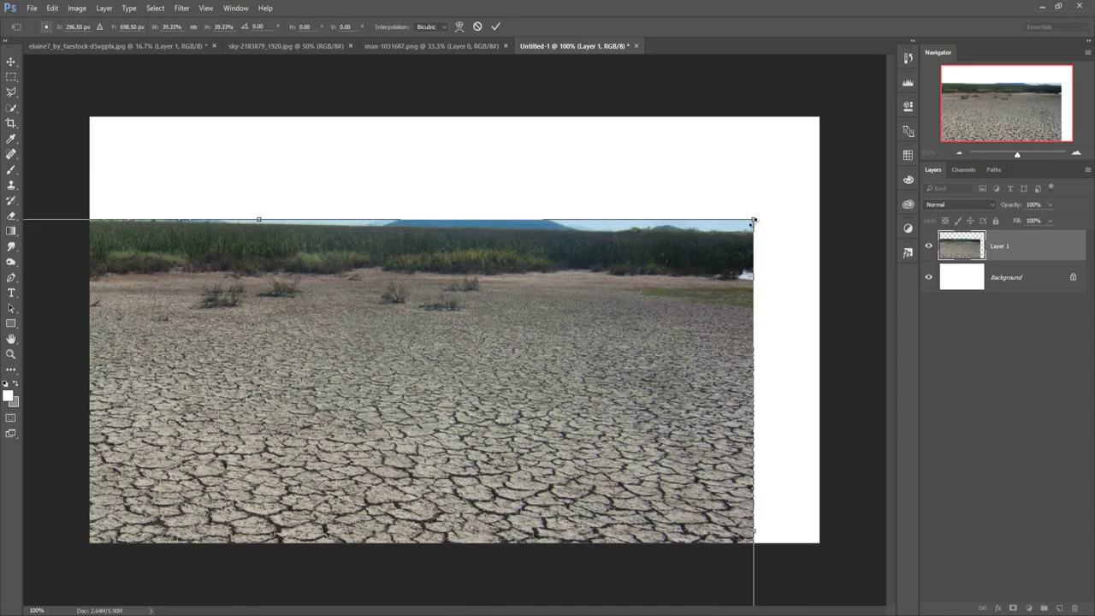
pyautogui.moveTo(753, 220)
pyautogui.mouseDown()
pyautogui.moveTo(642, 482)
pyautogui.moveTo(598, 503)
pyautogui.moveTo(676, 484)
pyautogui.moveTo(626, 473)
pyautogui.moveTo(616, 456)
pyautogui.mouseUp()
pyautogui.moveTo(688, 472)
pyautogui.mouseDown()
pyautogui.moveTo(819, 471)
pyautogui.moveTo(799, 459)
pyautogui.mouseUp()
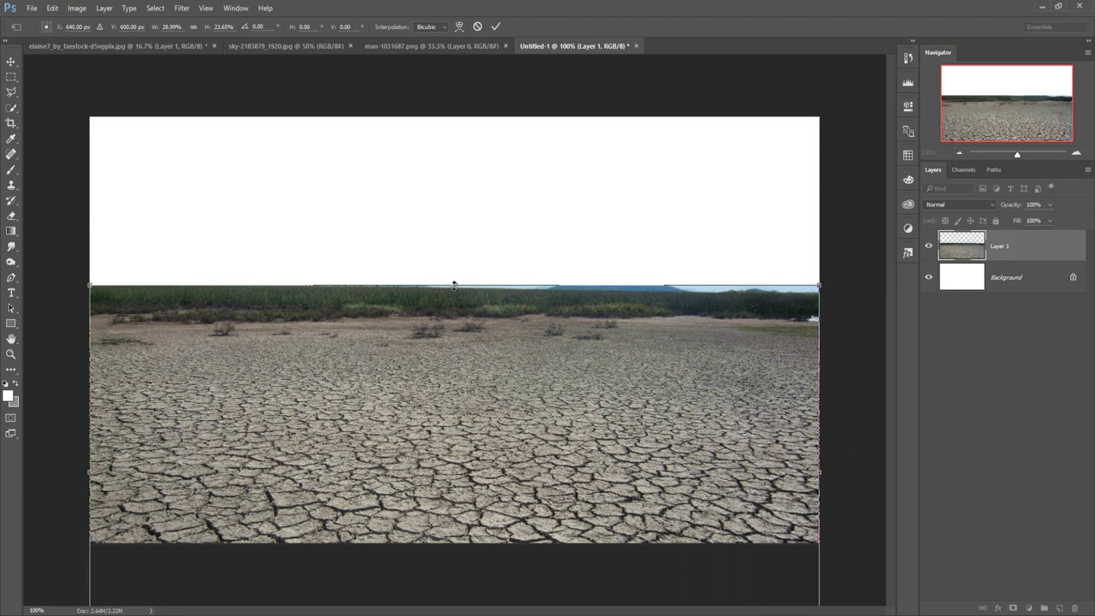
pyautogui.moveTo(454, 284); pyautogui.dragTo(455, 279)
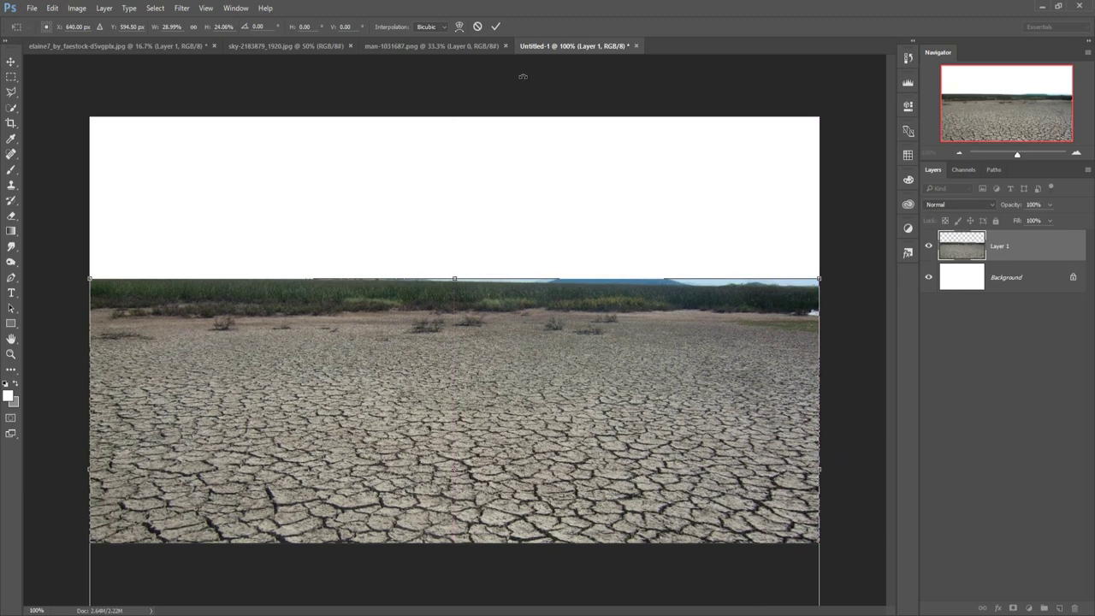
pyautogui.click(497, 28)
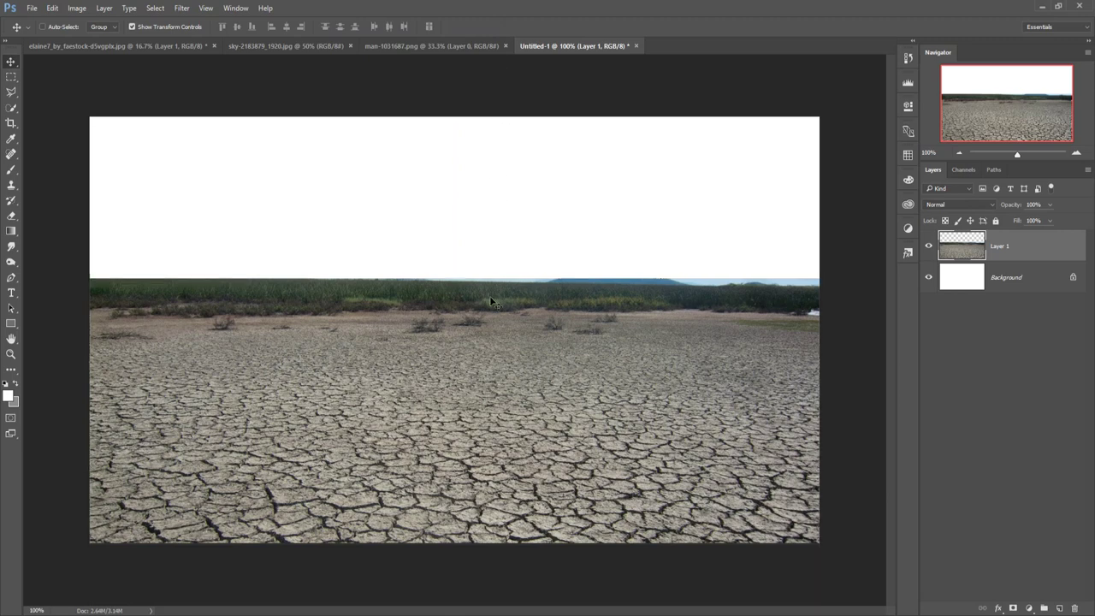
# Step: Add a layer mask to Layer 1 and paint black over the grassy horizon strip
pyautogui.click(1014, 608)
pyautogui.click(12, 169)
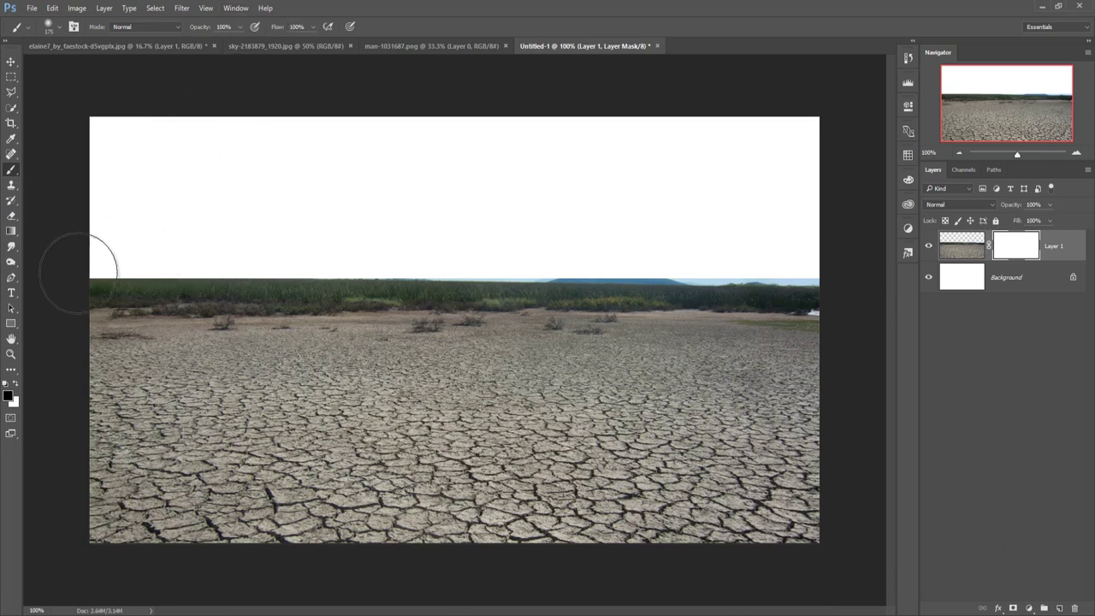
pyautogui.moveTo(54, 278); pyautogui.dragTo(855, 272)
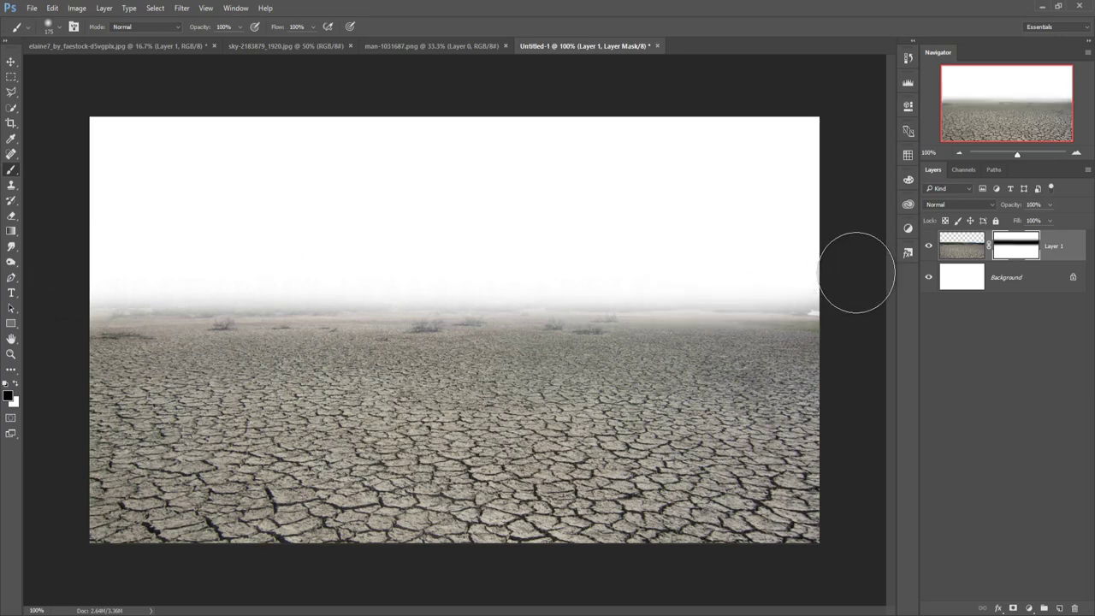
pyautogui.click(10, 59)
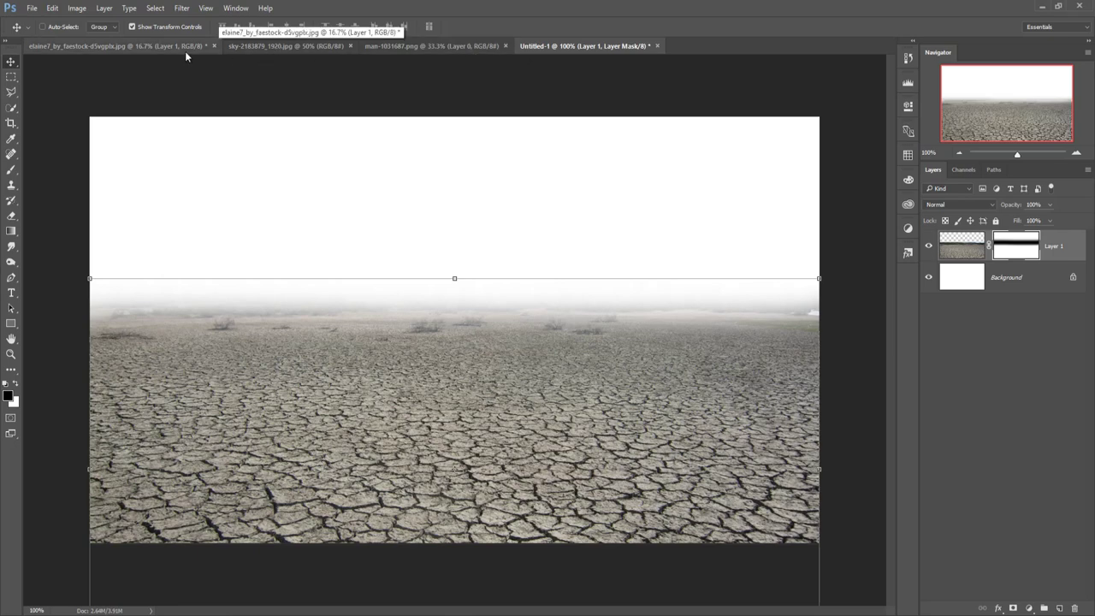
# Step: Copy the woman in red from elaine7 into the composite as Layer 2
pyautogui.click(150, 46)
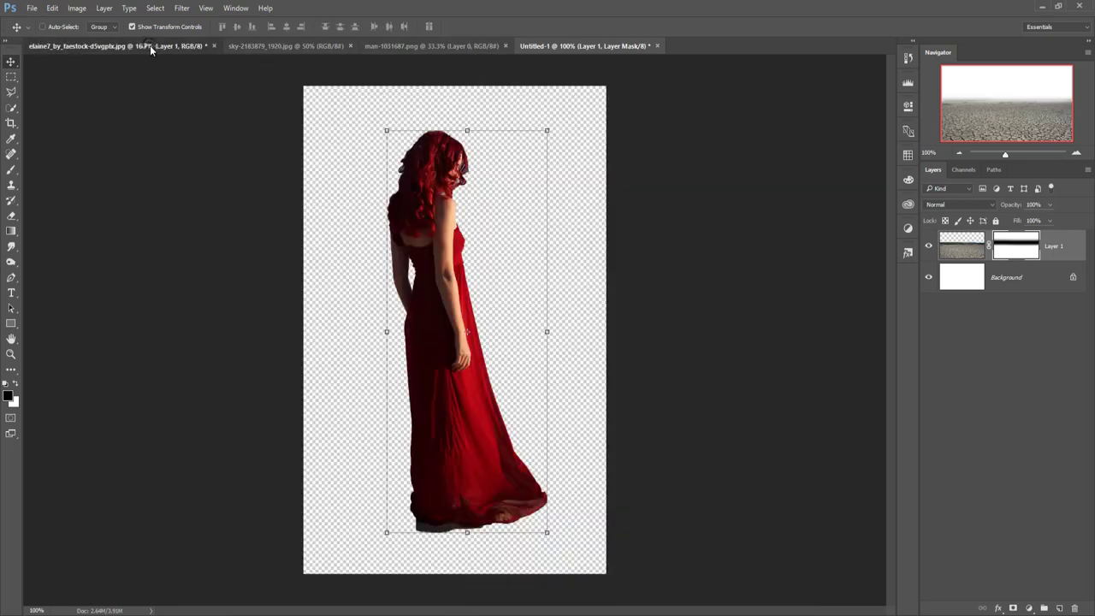
pyautogui.moveTo(150, 45); pyautogui.dragTo(627, 133)
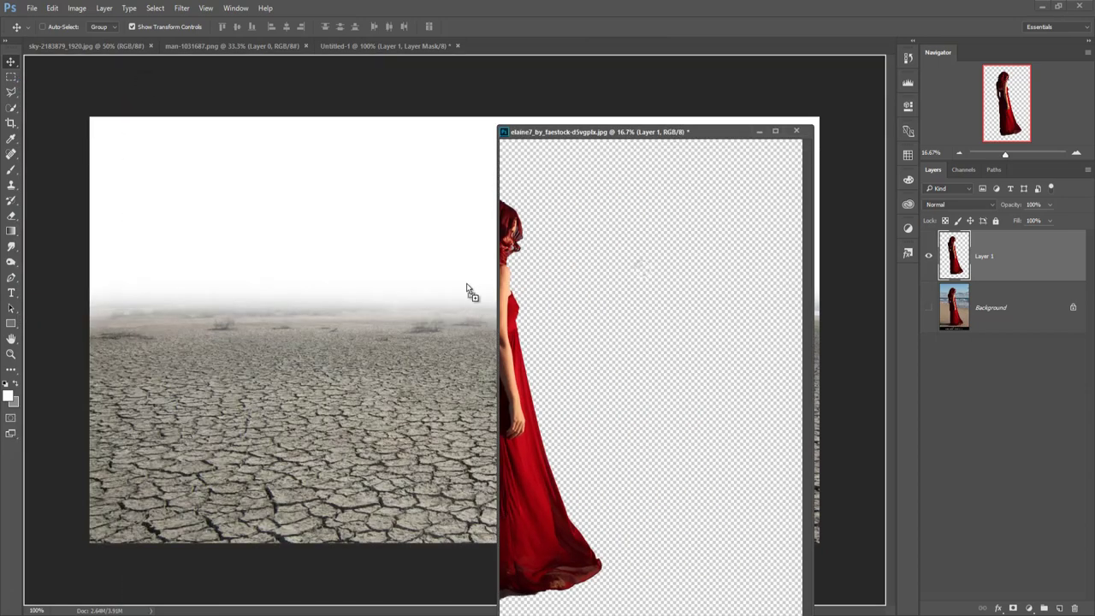
pyautogui.moveTo(651, 276); pyautogui.dragTo(467, 288)
pyautogui.click(758, 134)
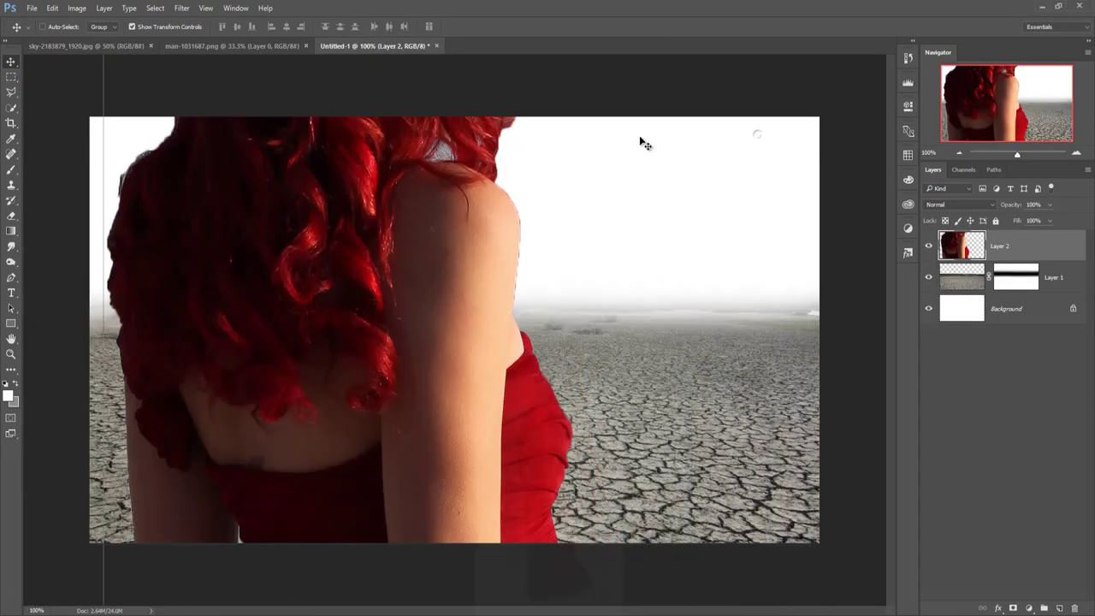
pyautogui.moveTo(458, 171); pyautogui.dragTo(466, 439)
# Step: Scale the woman down and set her on the ground right of centre
pyautogui.moveTo(610, 285)
pyautogui.mouseDown()
pyautogui.moveTo(764, 201)
pyautogui.moveTo(551, 485)
pyautogui.mouseUp()
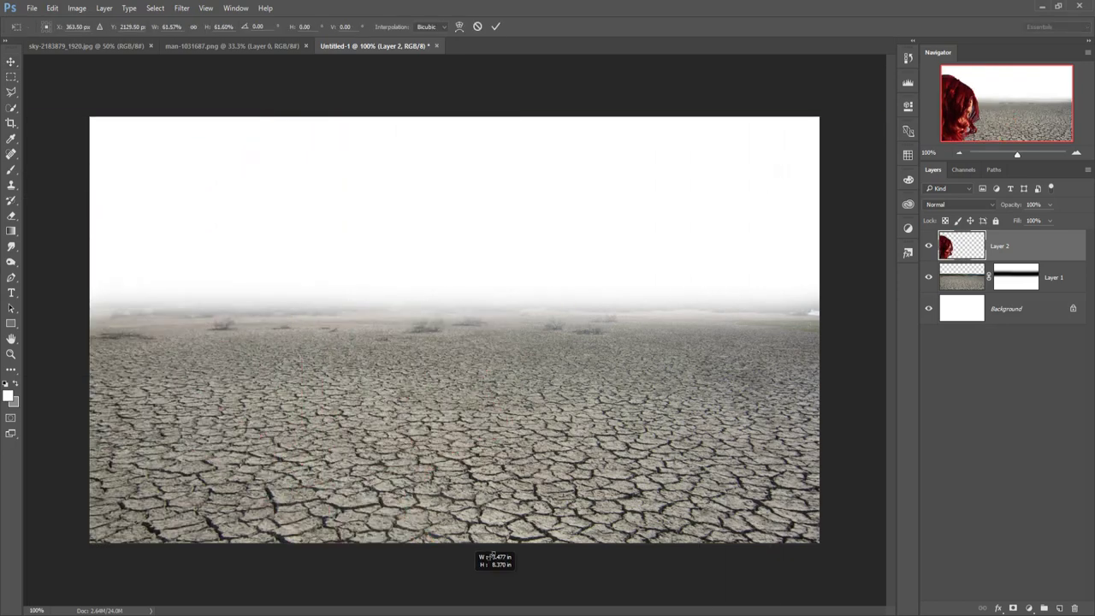
pyautogui.moveTo(638, 522)
pyautogui.mouseDown()
pyautogui.moveTo(732, 108)
pyautogui.moveTo(569, 526)
pyautogui.moveTo(683, 120)
pyautogui.moveTo(659, 380)
pyautogui.moveTo(574, 469)
pyautogui.moveTo(622, 260)
pyautogui.mouseUp()
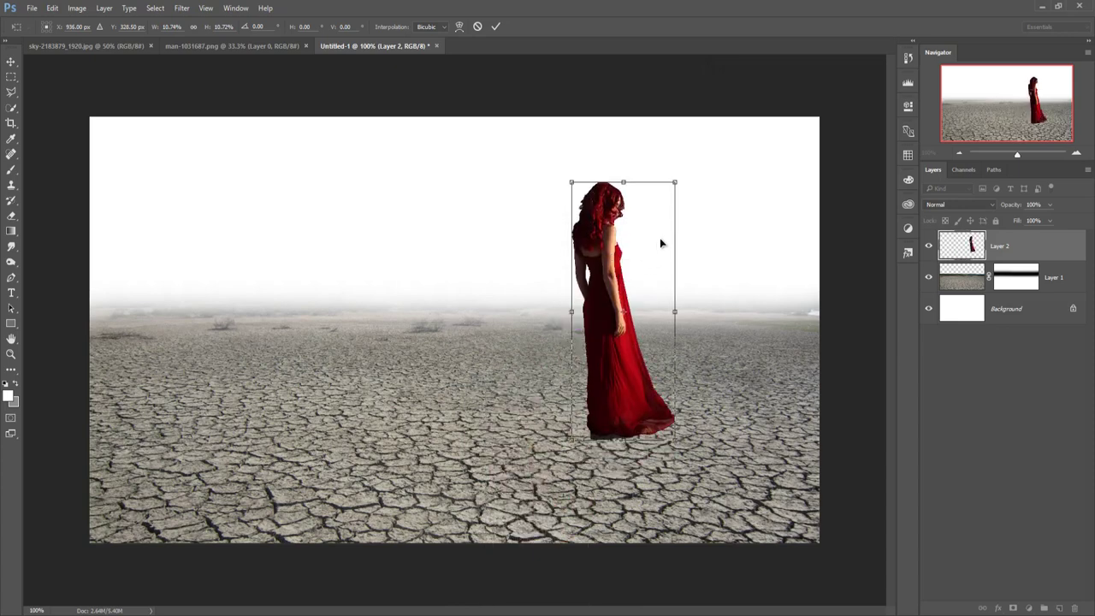
pyautogui.moveTo(676, 182); pyautogui.dragTo(675, 224)
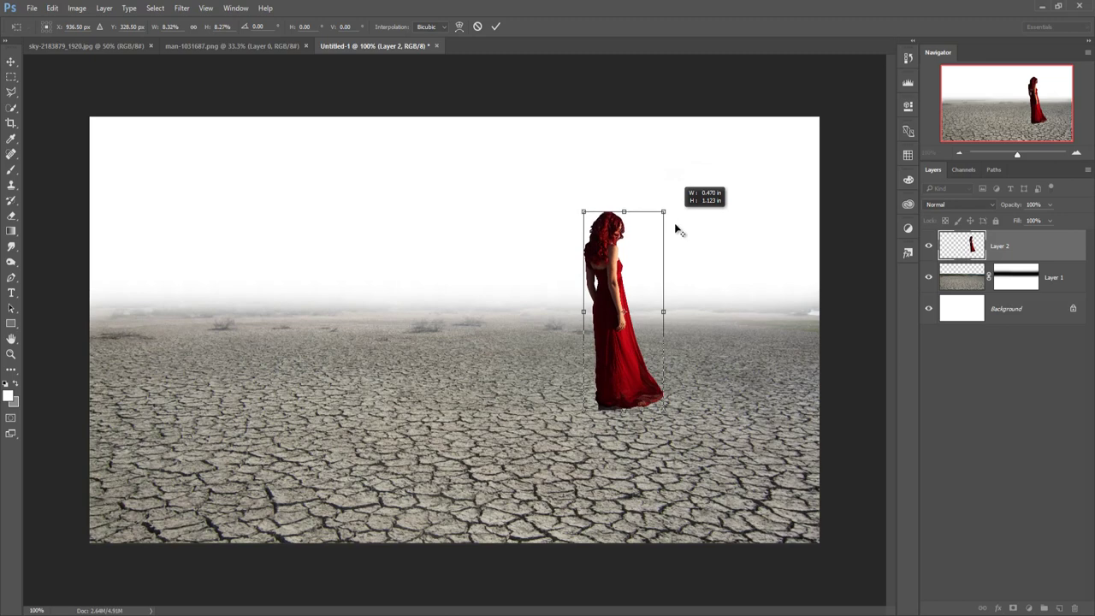
pyautogui.moveTo(644, 377); pyautogui.dragTo(642, 359)
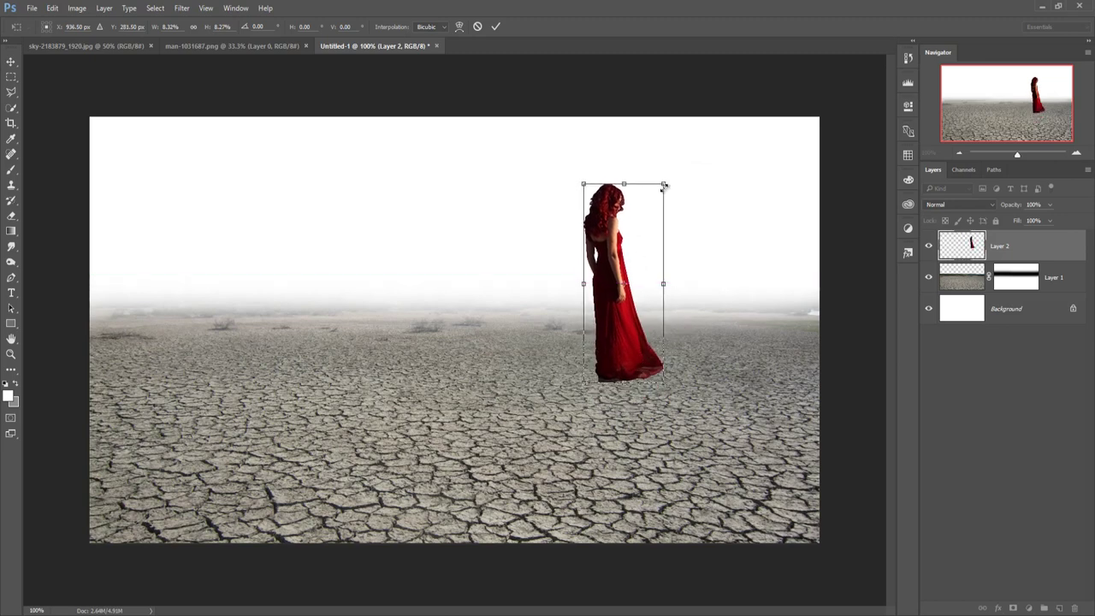
pyautogui.moveTo(664, 187)
pyautogui.mouseDown()
pyautogui.moveTo(655, 204)
pyautogui.moveTo(677, 197)
pyautogui.mouseUp()
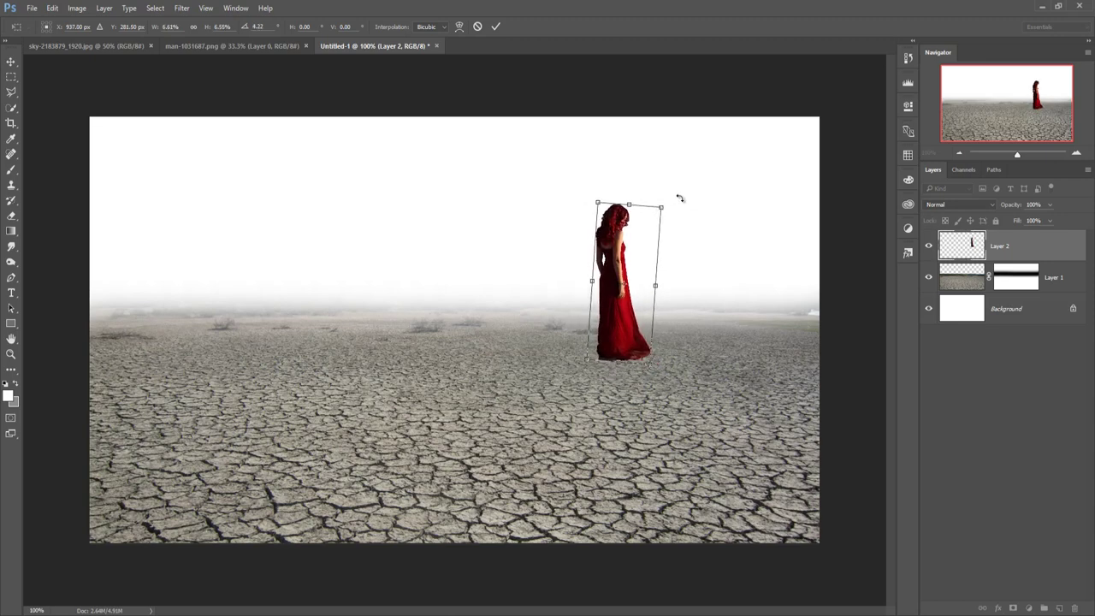
pyautogui.moveTo(625, 314); pyautogui.dragTo(613, 309)
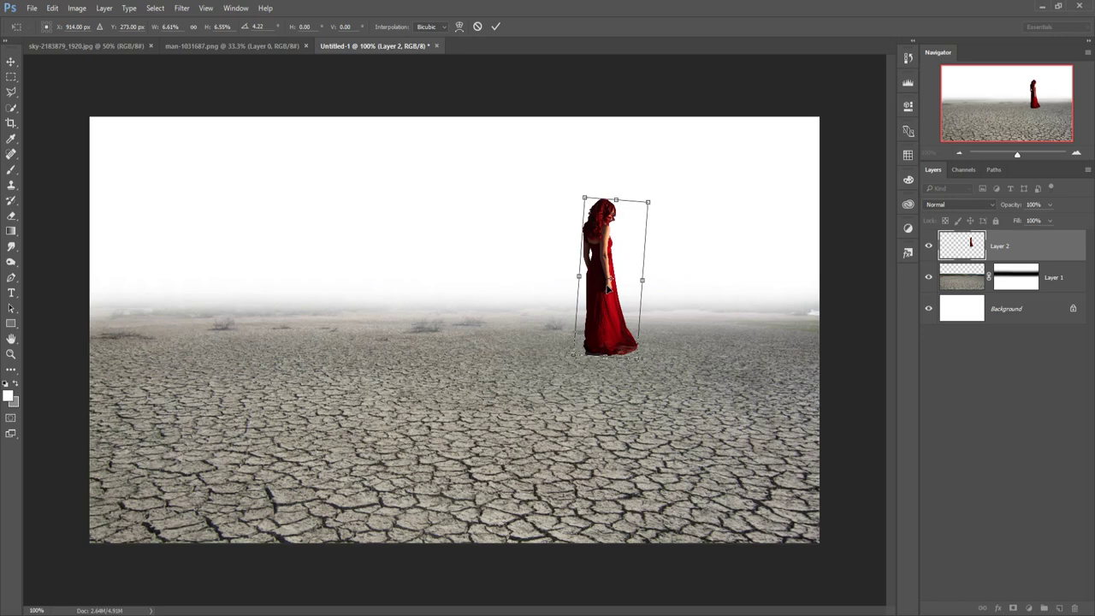
pyautogui.click(496, 31)
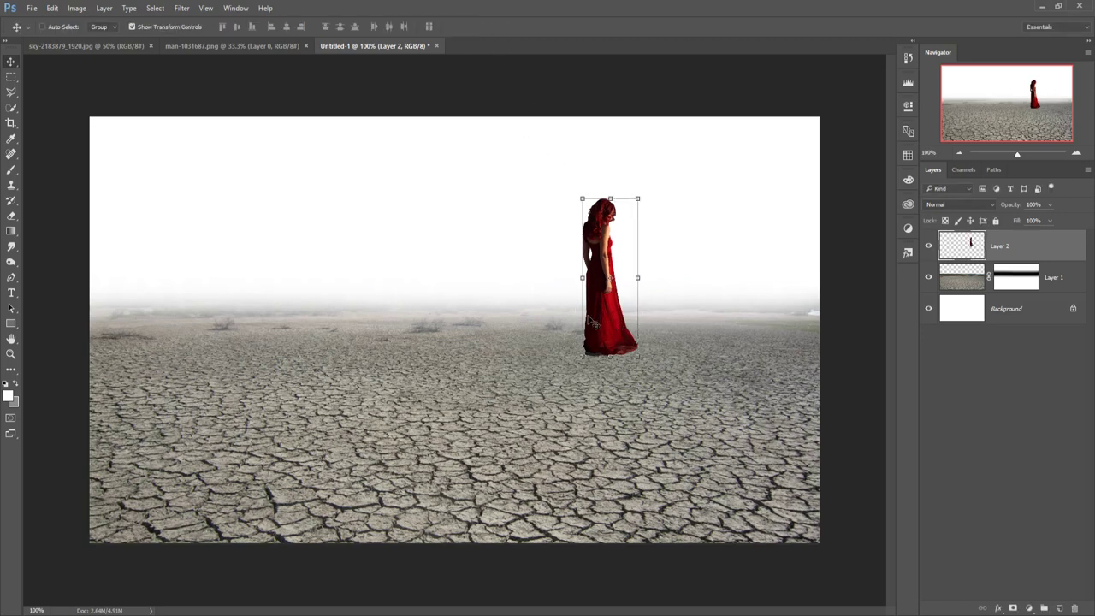
# Step: Copy the sunset sky photo into the composite as Layer 3
pyautogui.click(93, 47)
pyautogui.moveTo(92, 47); pyautogui.dragTo(637, 136)
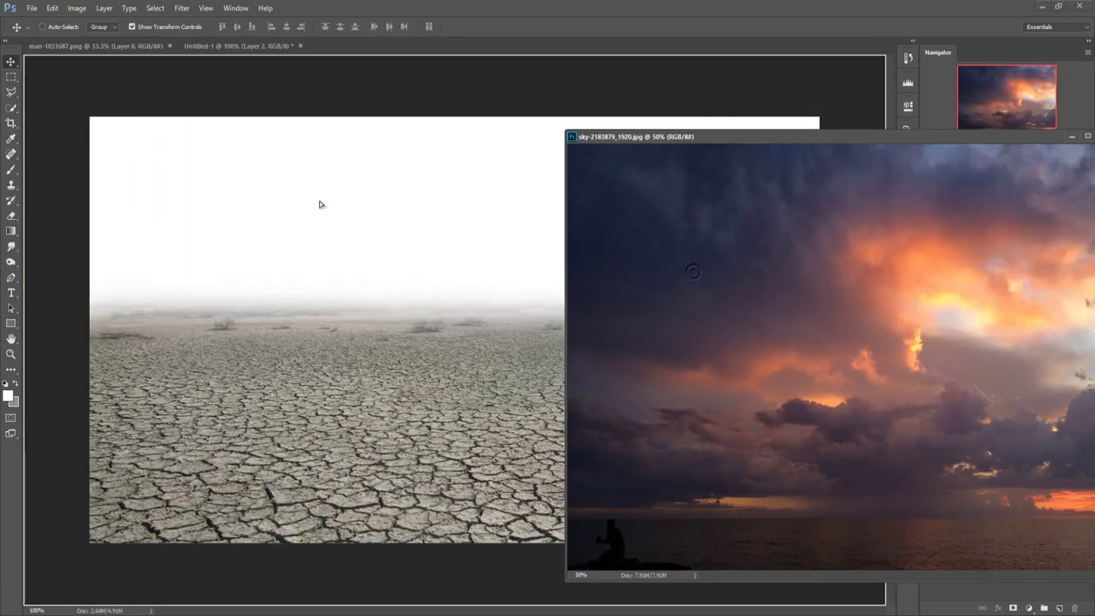
pyautogui.moveTo(577, 278); pyautogui.dragTo(321, 203)
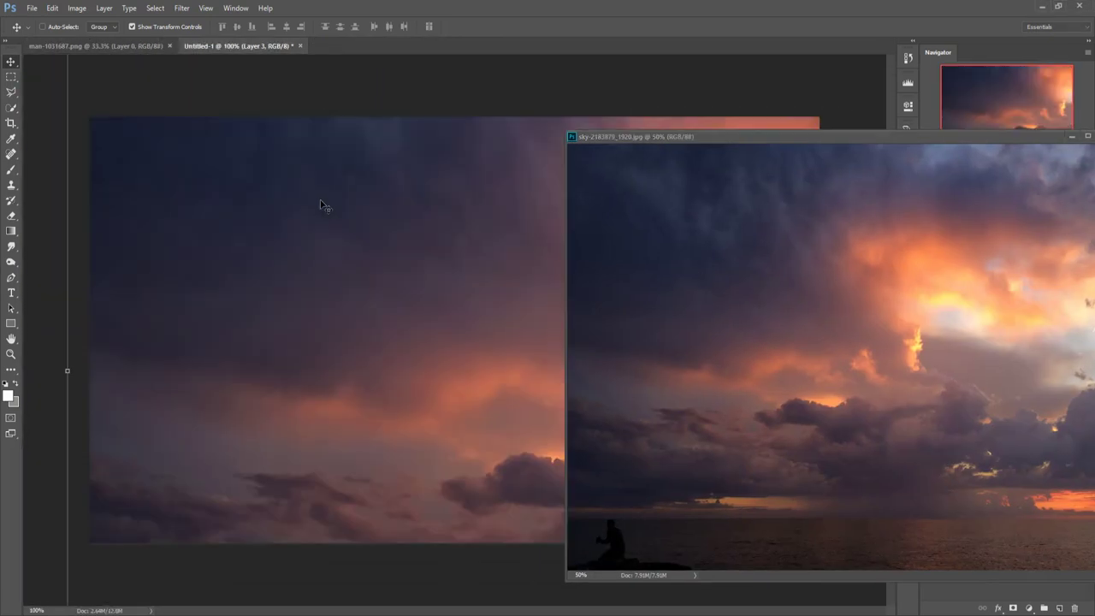
pyautogui.click(1087, 135)
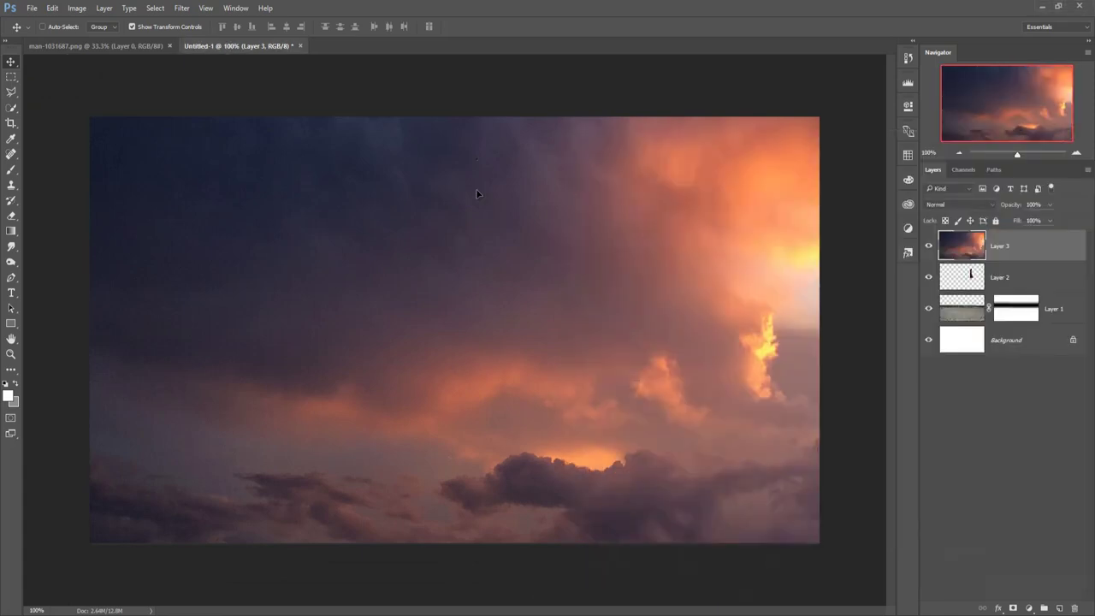
pyautogui.moveTo(519, 172); pyautogui.dragTo(346, 264)
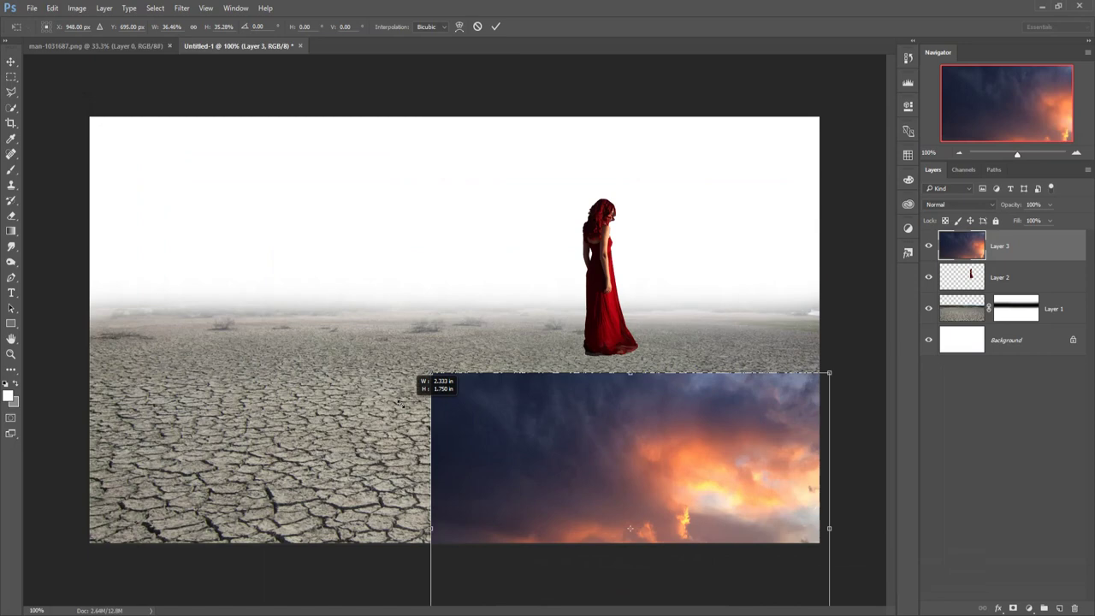
# Step: Scale the sky to about 37.5%, stretch it across the top, and send it behind the ground
pyautogui.moveTo(82, 102); pyautogui.dragTo(425, 369)
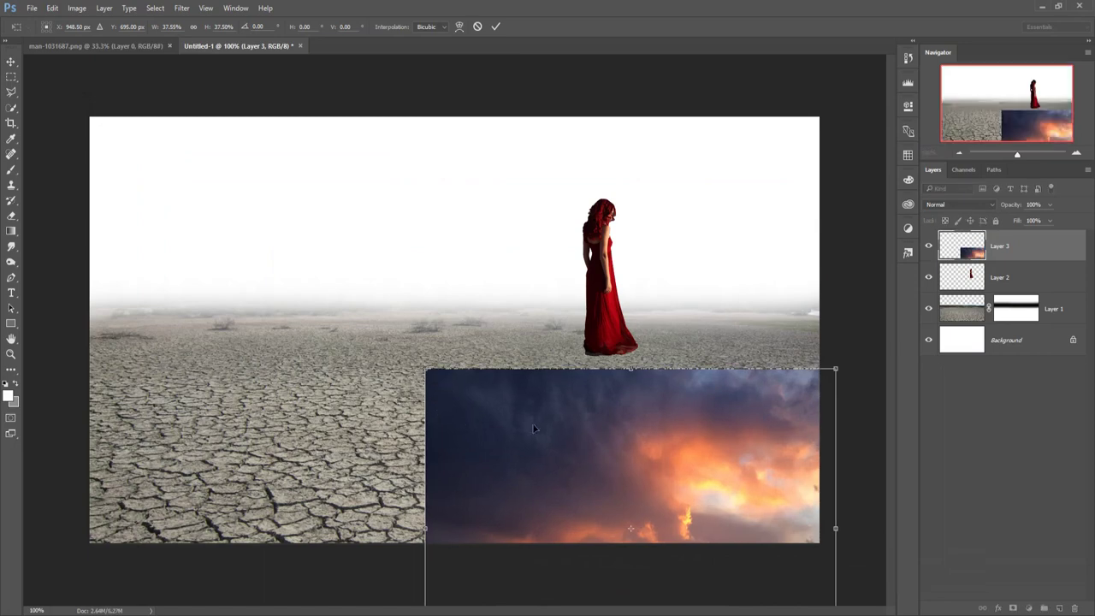
pyautogui.moveTo(533, 428); pyautogui.dragTo(240, 184)
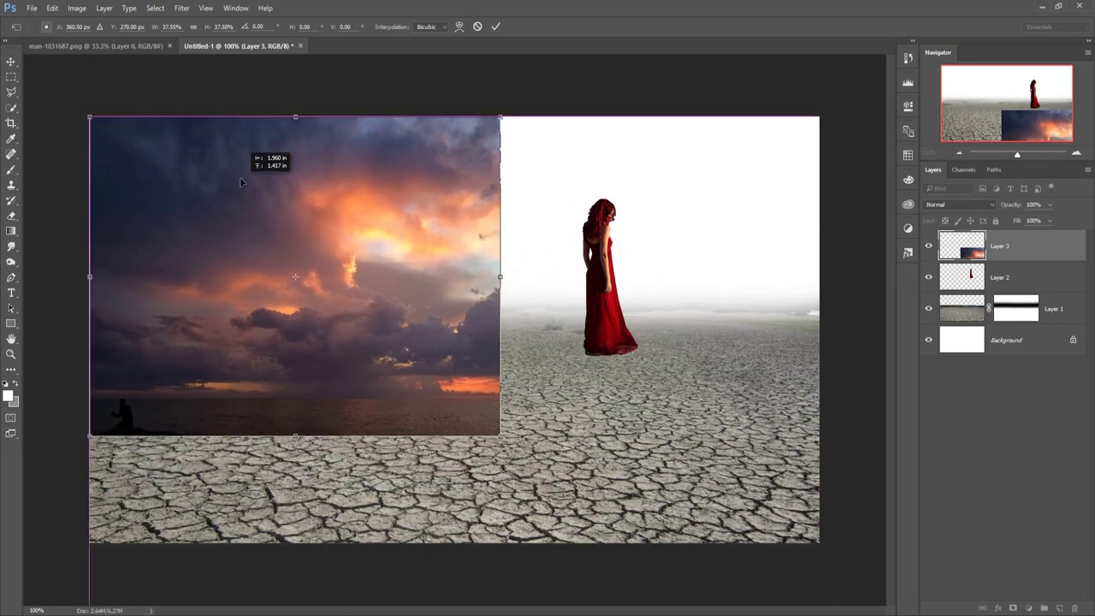
pyautogui.moveTo(500, 434)
pyautogui.mouseDown()
pyautogui.moveTo(819, 407)
pyautogui.moveTo(819, 396)
pyautogui.mouseUp()
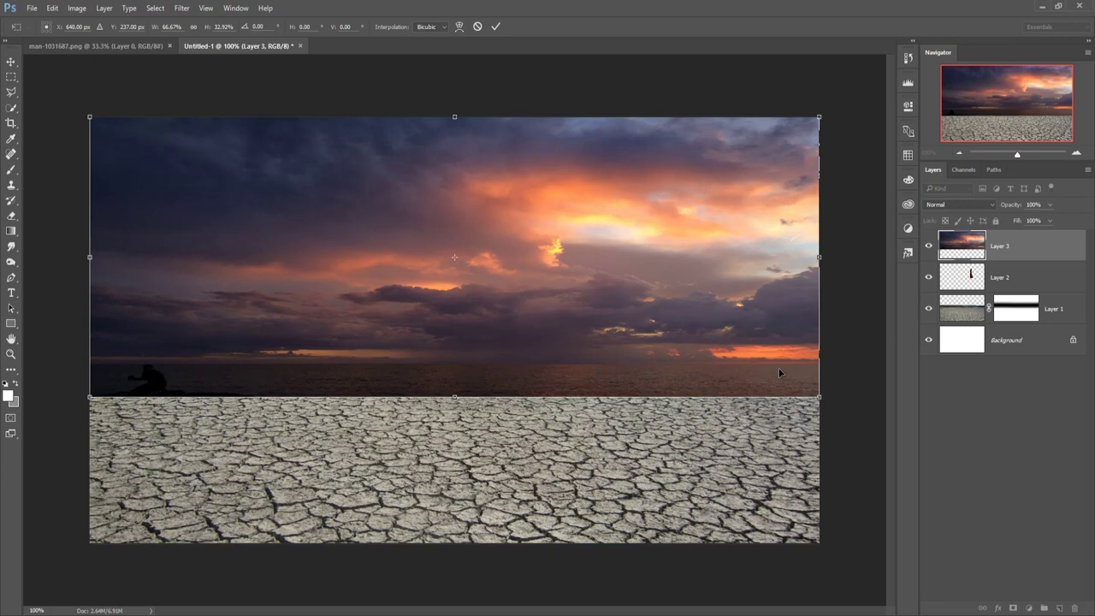
pyautogui.press('Return')
pyautogui.hotkey('ctrl', '[')
pyautogui.hotkey('ctrl', '[')
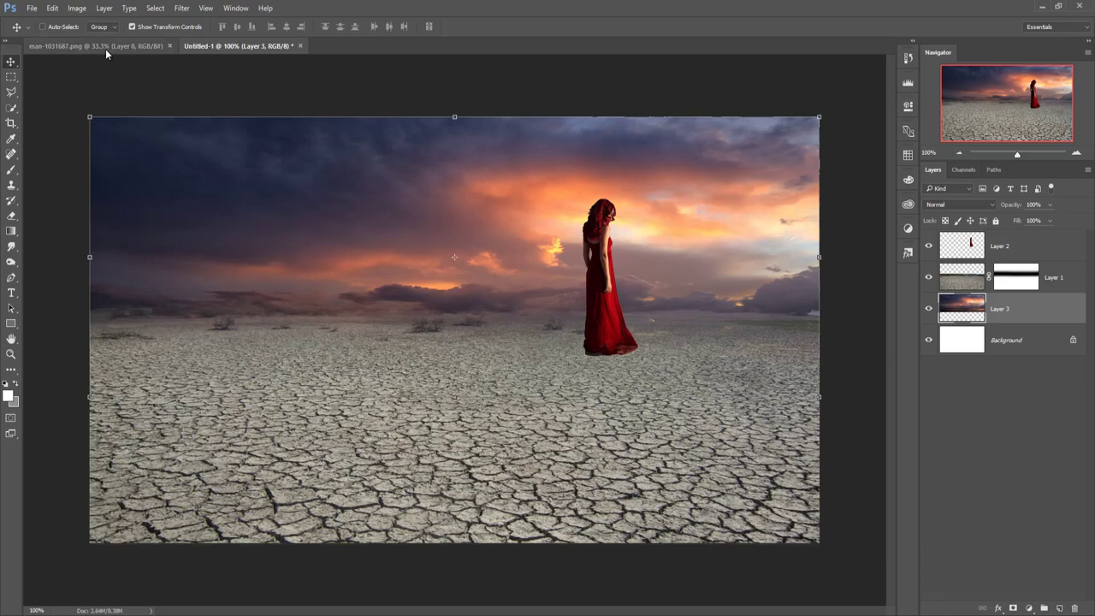
# Step: Copy the man into the composite as Layer 4 and move his layer to the top
pyautogui.moveTo(105, 46)
pyautogui.mouseDown()
pyautogui.moveTo(110, 77)
pyautogui.moveTo(706, 101)
pyautogui.mouseUp()
pyautogui.moveTo(751, 233); pyautogui.dragTo(414, 294)
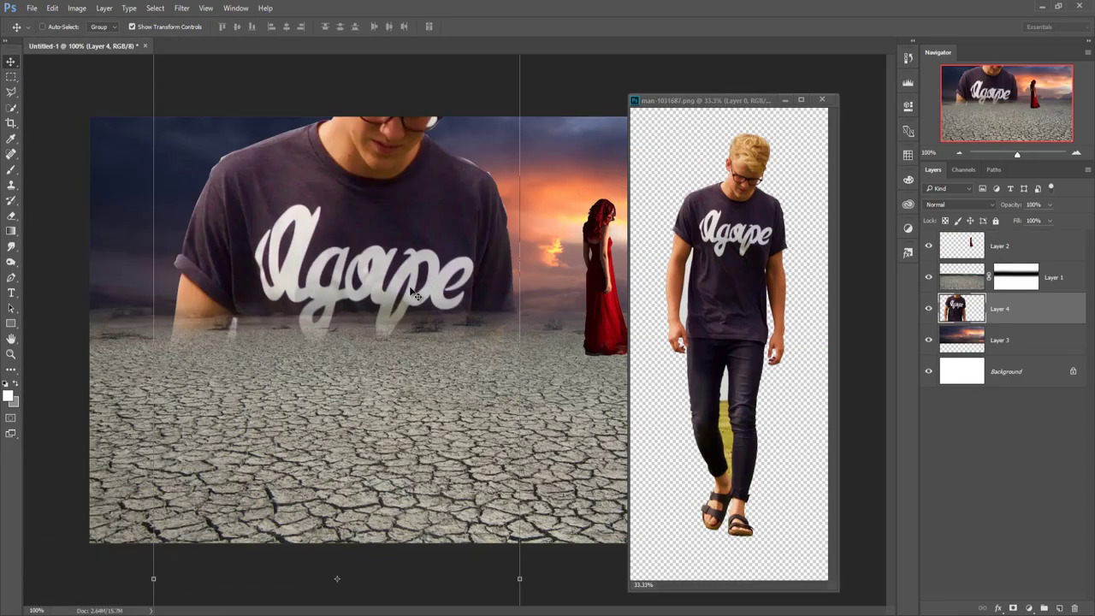
pyautogui.click(783, 101)
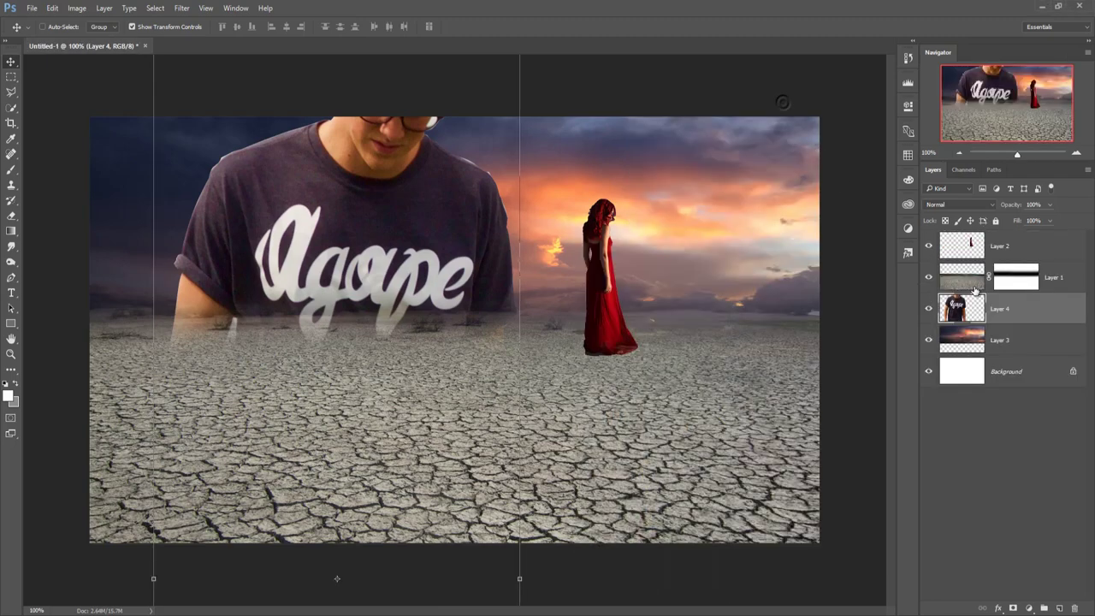
pyautogui.moveTo(1010, 308); pyautogui.dragTo(998, 250)
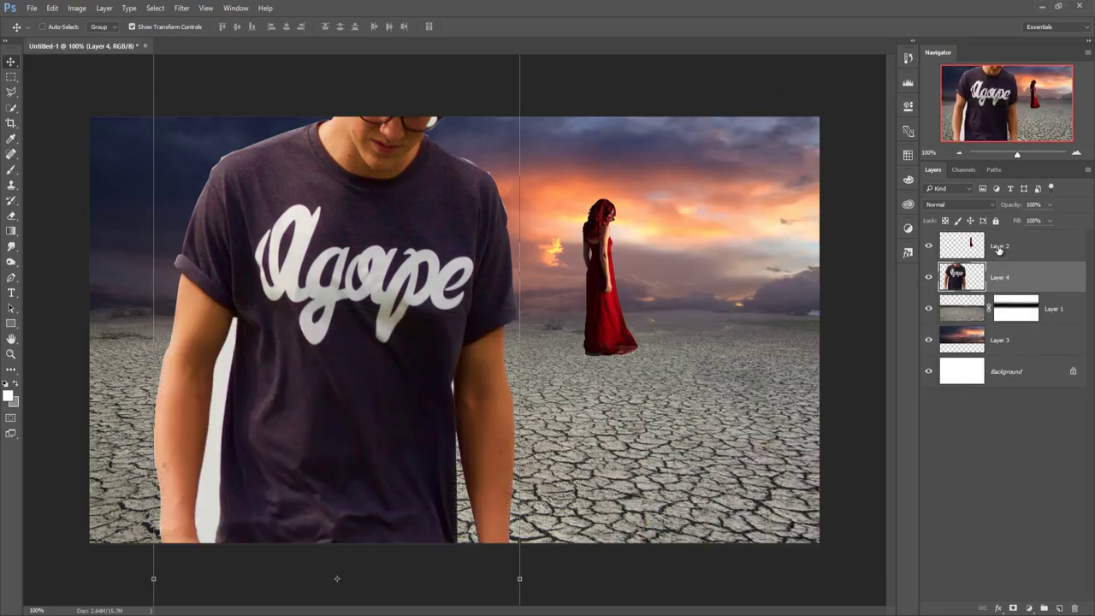
# Step: Scale the man to about 28.8% and place him on the ground left of the woman
pyautogui.moveTo(437, 147); pyautogui.dragTo(410, 271)
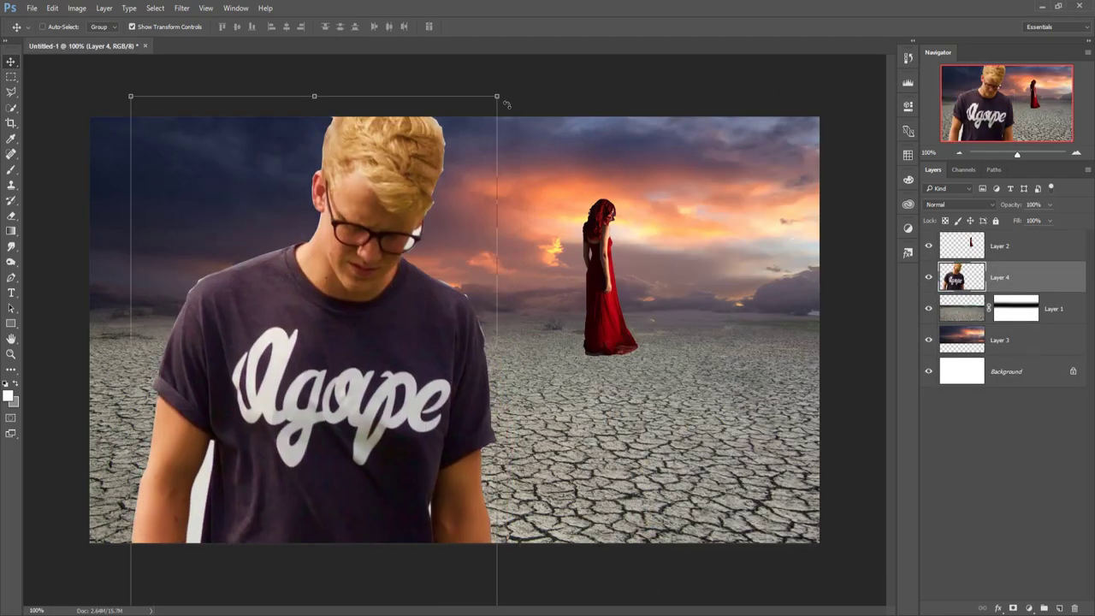
pyautogui.moveTo(498, 98)
pyautogui.mouseDown()
pyautogui.moveTo(384, 462)
pyautogui.moveTo(385, 196)
pyautogui.moveTo(384, 256)
pyautogui.mouseUp()
pyautogui.moveTo(368, 359); pyautogui.dragTo(339, 253)
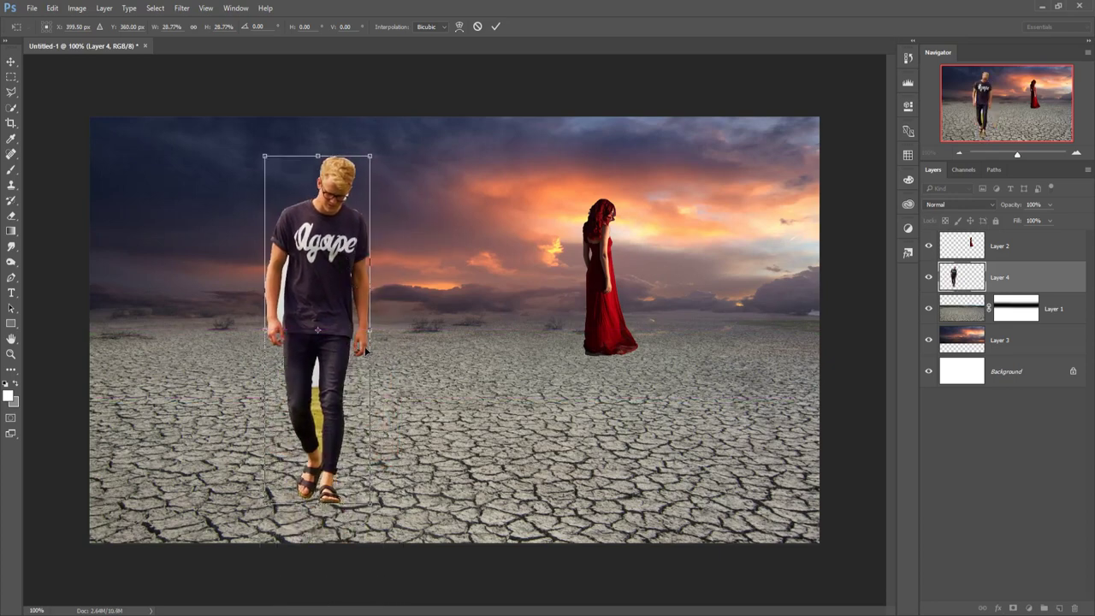
pyautogui.moveTo(331, 336); pyautogui.dragTo(397, 343)
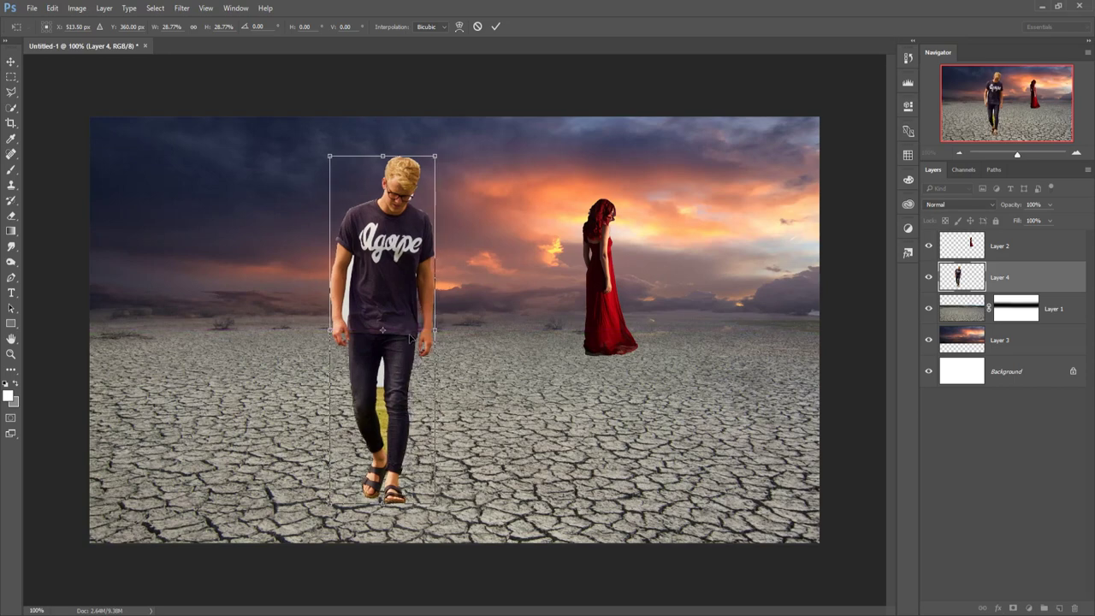
pyautogui.click(499, 28)
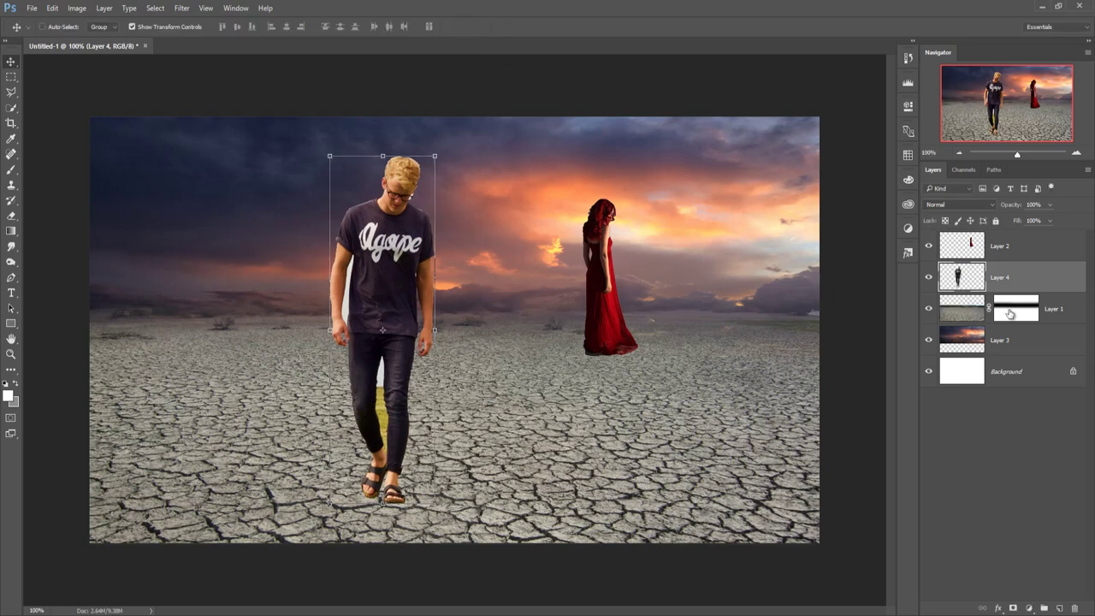
pyautogui.click(10, 94)
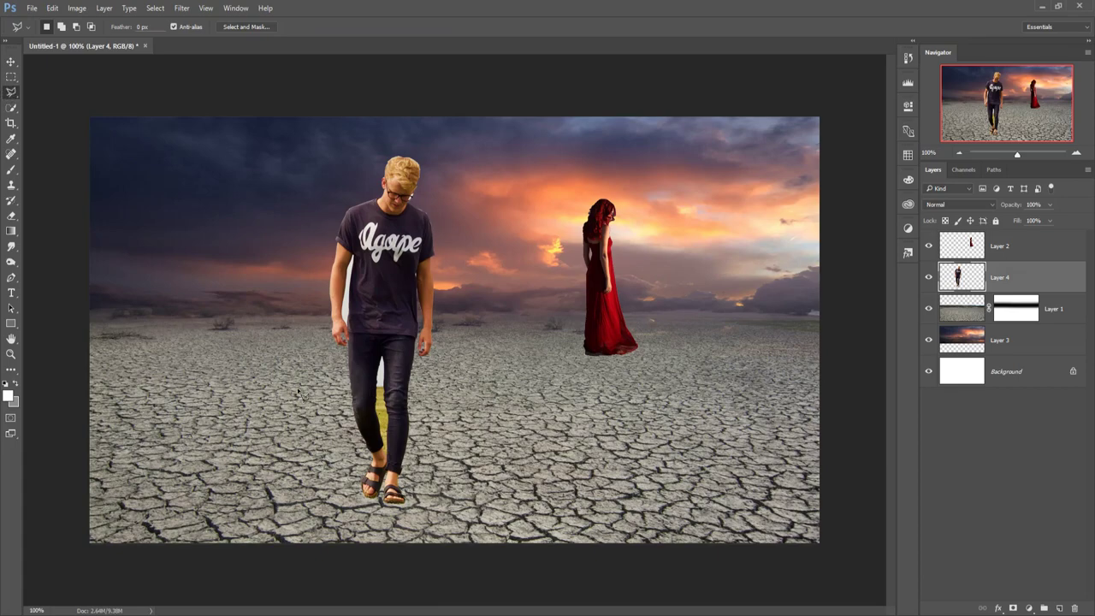
# Step: At 400% zoom, lasso and delete the grass strip between the man's legs
pyautogui.hotkey('ctrl', '+')
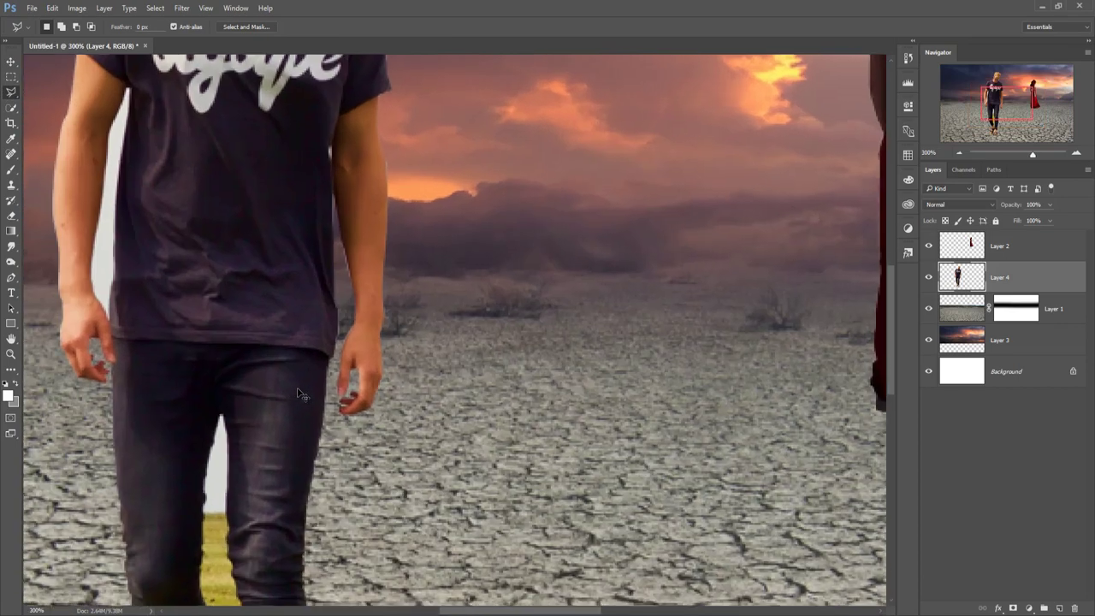
pyautogui.hotkey('ctrl', '+')
pyautogui.moveTo(278, 402); pyautogui.dragTo(361, 152)
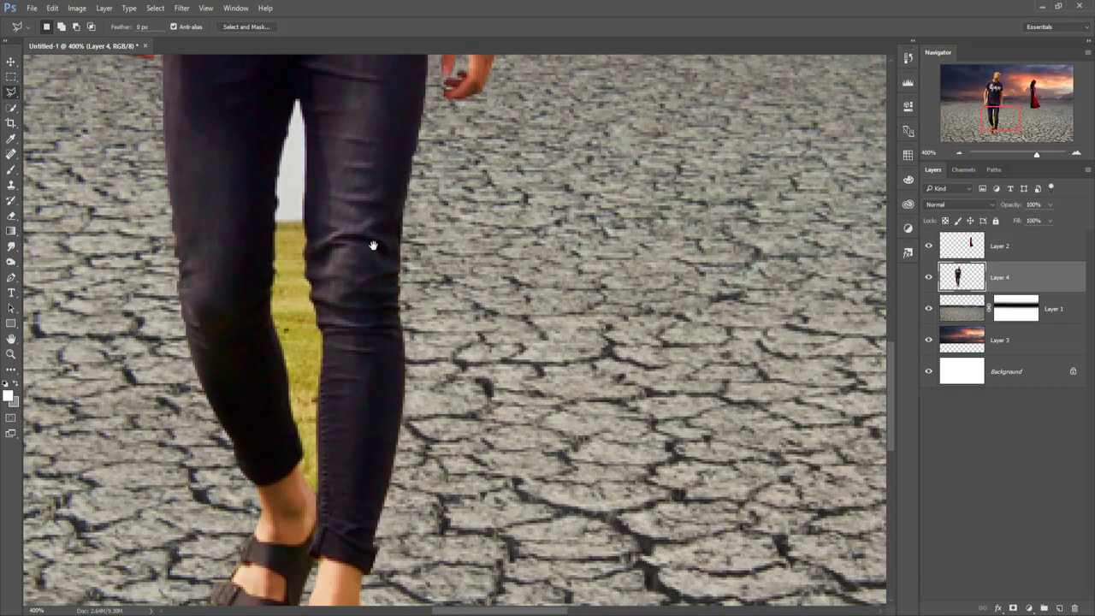
pyautogui.moveTo(372, 245); pyautogui.dragTo(371, 149)
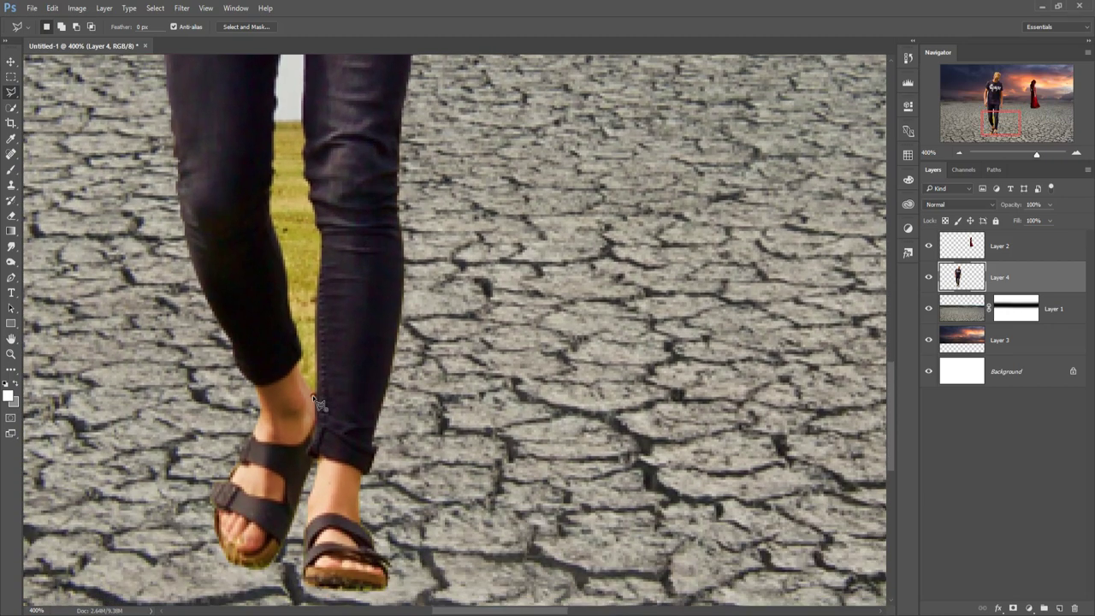
pyautogui.moveTo(300, 367)
pyautogui.mouseDown()
pyautogui.moveTo(272, 224)
pyautogui.moveTo(282, 70)
pyautogui.moveTo(257, 300)
pyautogui.moveTo(270, 249)
pyautogui.moveTo(299, 491)
pyautogui.moveTo(293, 589)
pyautogui.moveTo(288, 532)
pyautogui.moveTo(318, 331)
pyautogui.moveTo(325, 390)
pyautogui.moveTo(316, 386)
pyautogui.mouseUp()
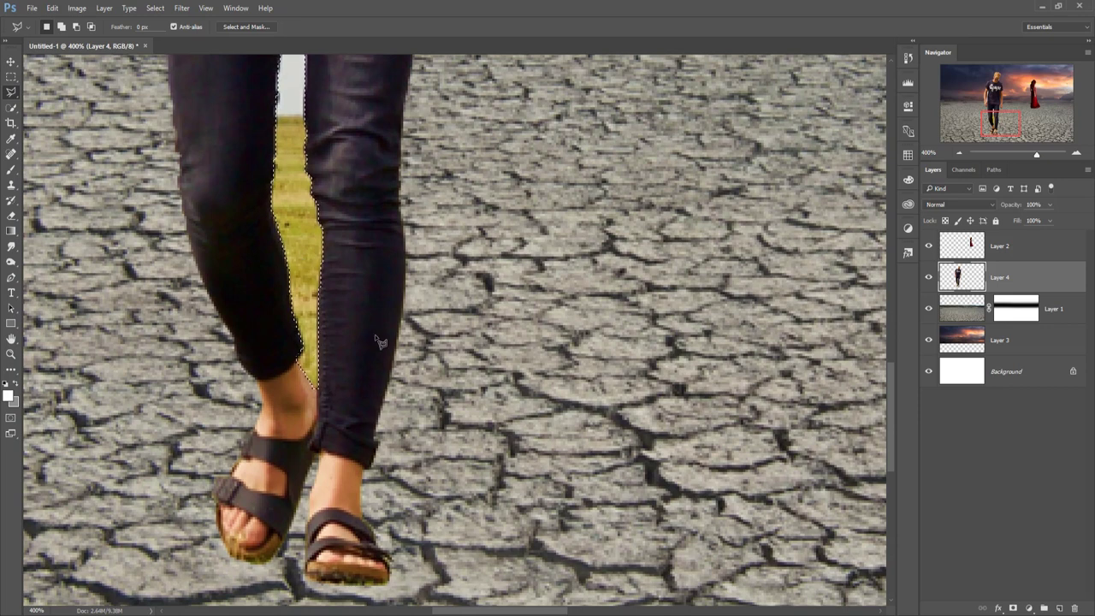
pyautogui.press('Delete')
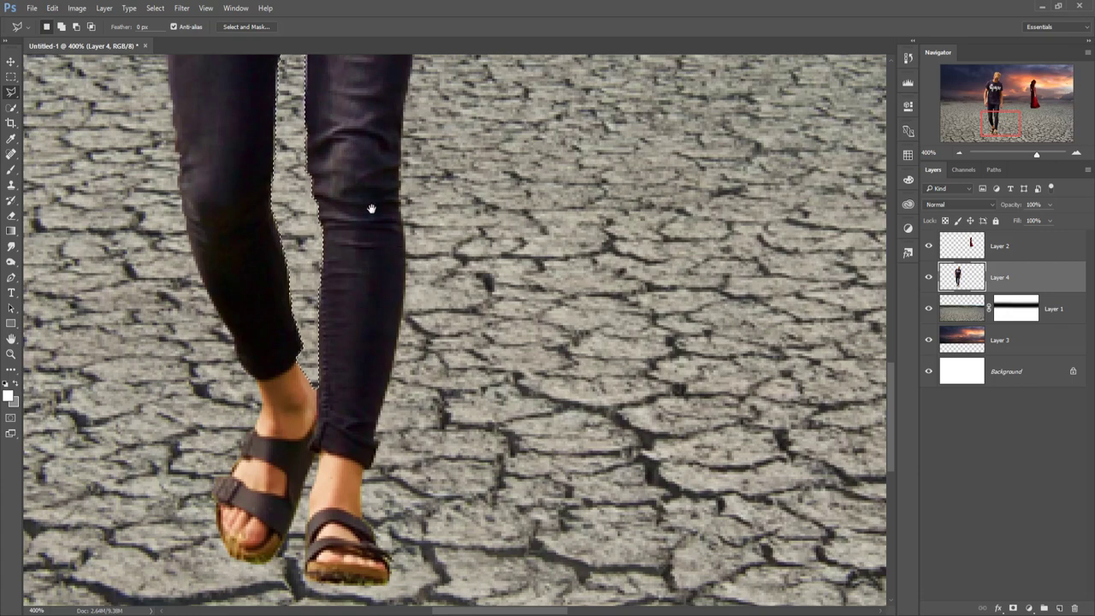
# Step: Quick-select and delete the white strip between the man's arm and shirt
pyautogui.moveTo(371, 209); pyautogui.dragTo(479, 454)
pyautogui.moveTo(471, 185)
pyautogui.mouseDown()
pyautogui.moveTo(471, 416)
pyautogui.moveTo(440, 525)
pyautogui.mouseUp()
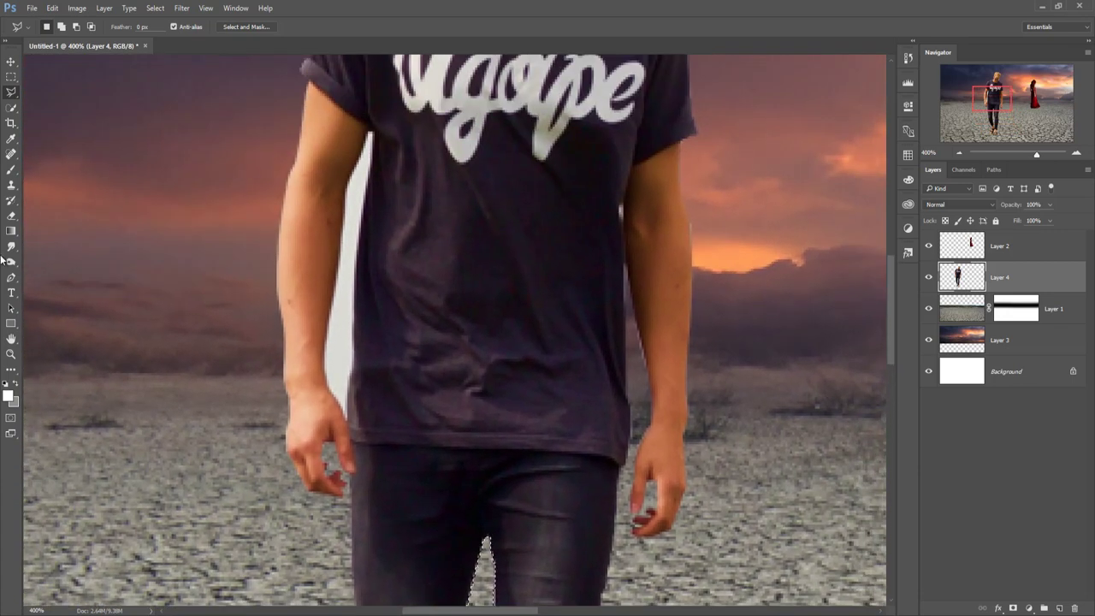
pyautogui.click(11, 109)
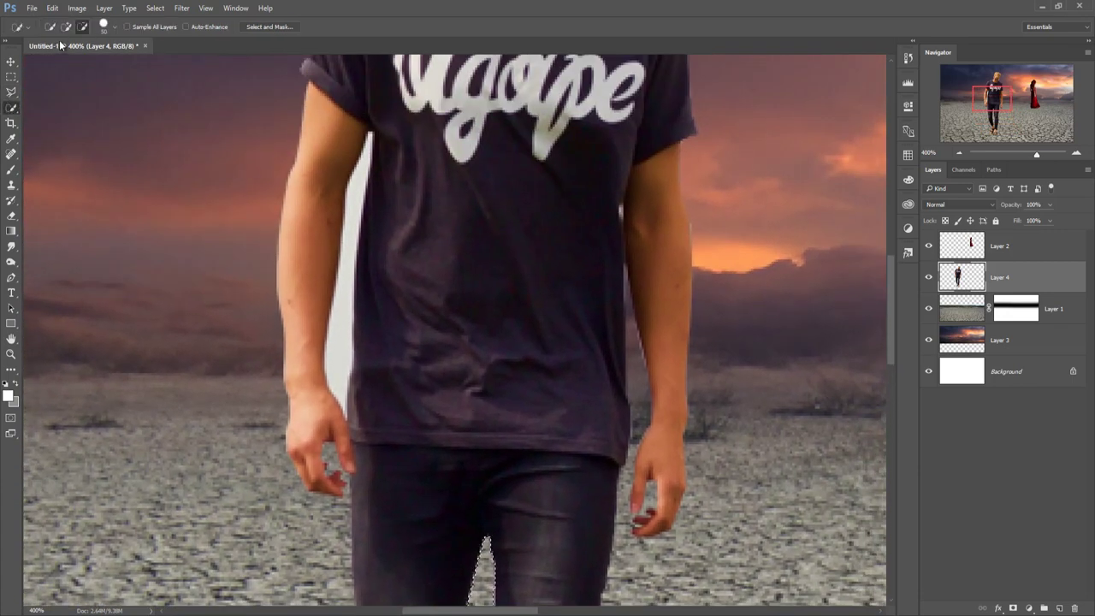
pyautogui.press('[')
pyautogui.press('[')
pyautogui.press('[')
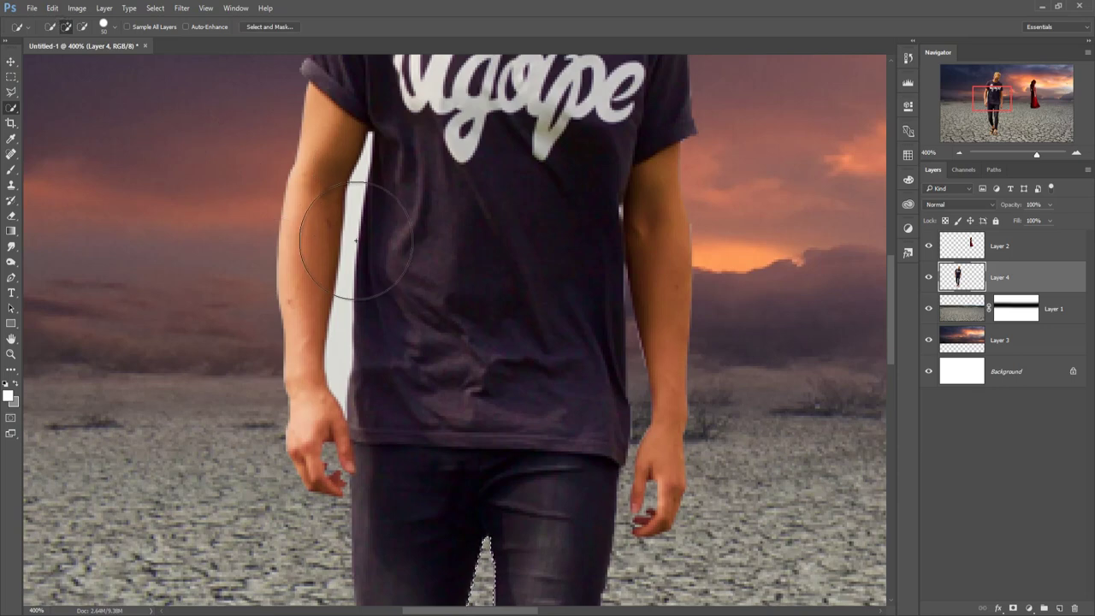
pyautogui.press('[')
pyautogui.press('[')
pyautogui.press('[')
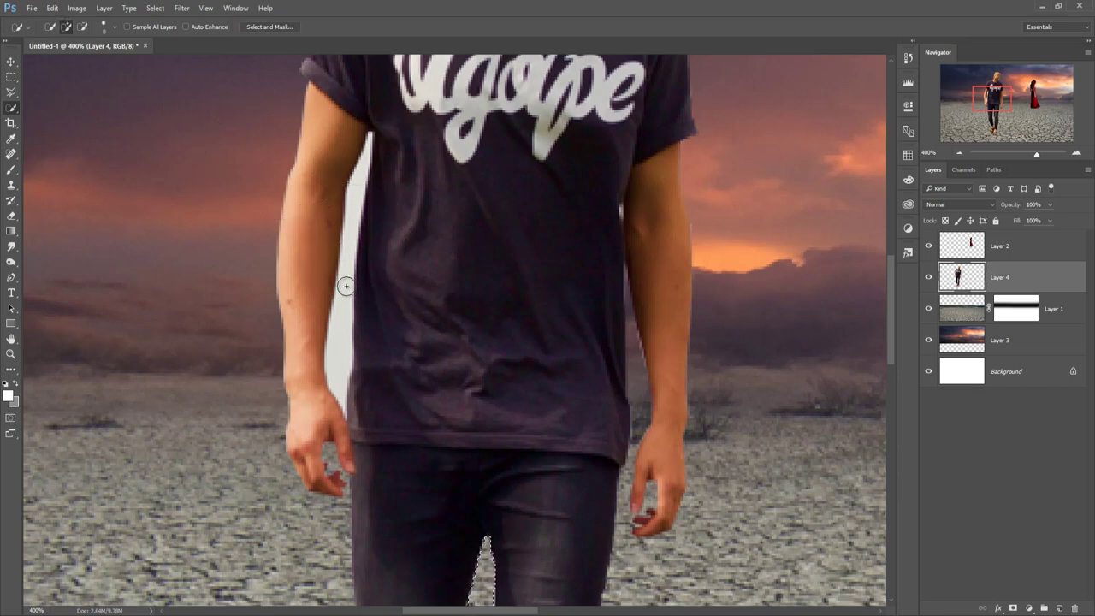
pyautogui.click(345, 289)
pyautogui.press('Delete')
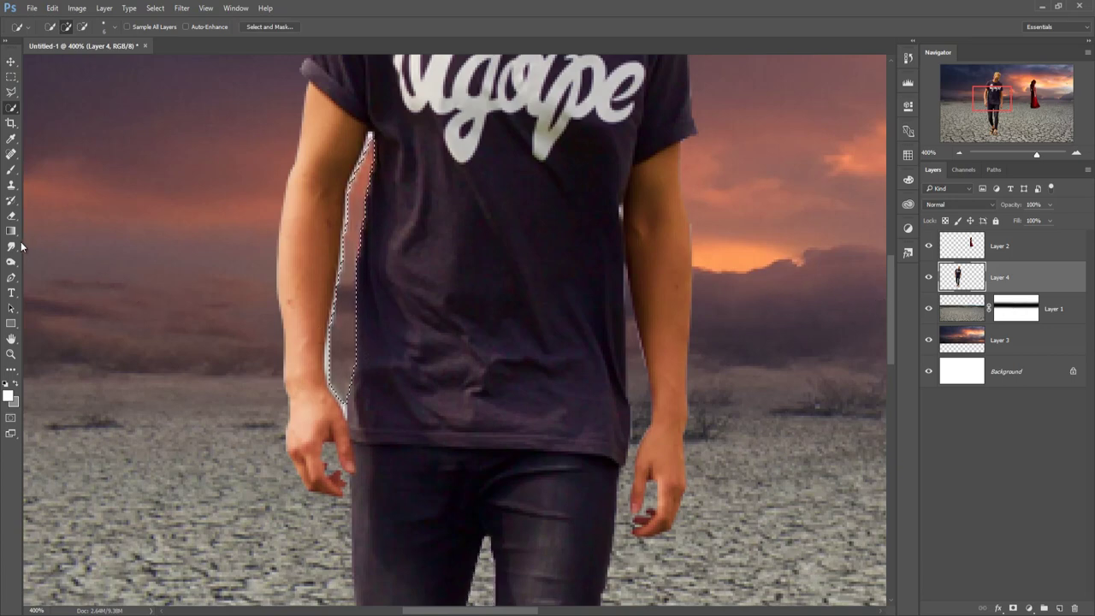
# Step: Set the Eraser to a 12 px brush and deselect
pyautogui.click(11, 214)
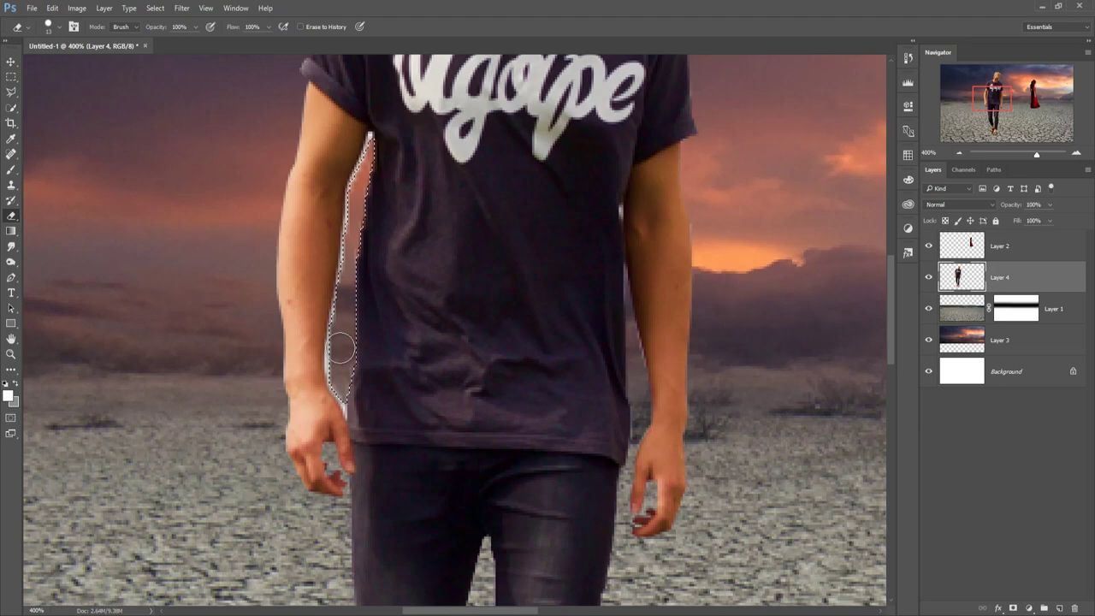
pyautogui.click(58, 27)
pyautogui.doubleClick(206, 158)
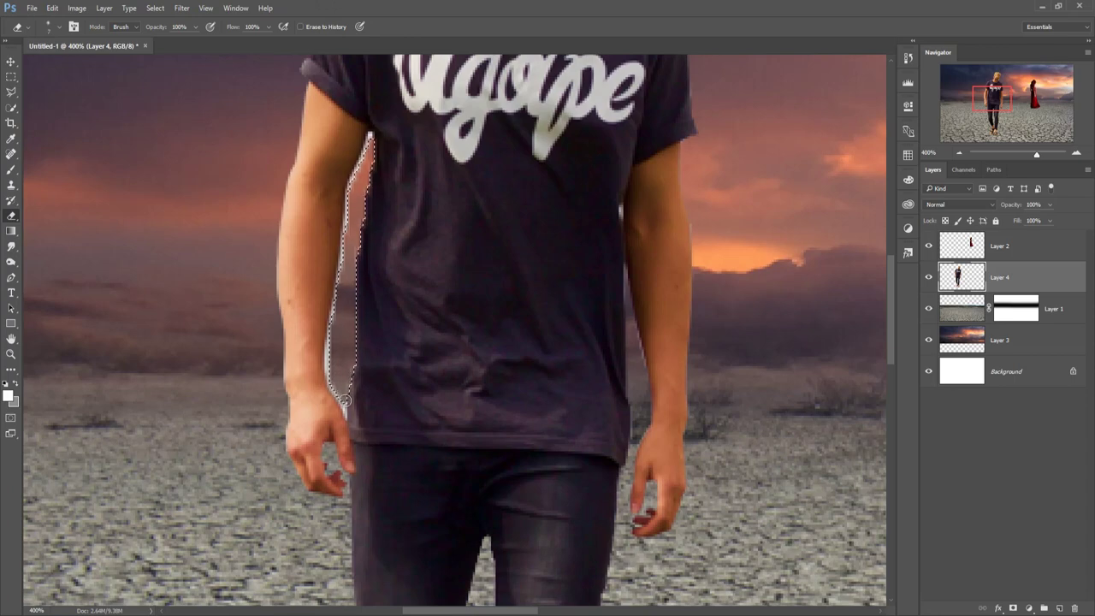
pyautogui.click(155, 8)
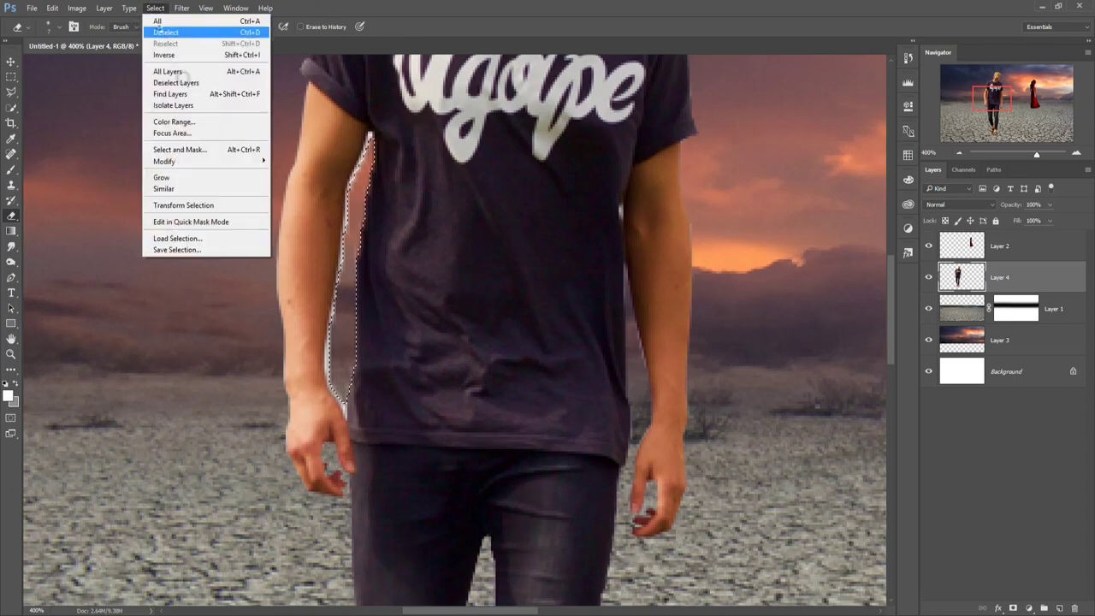
pyautogui.click(171, 26)
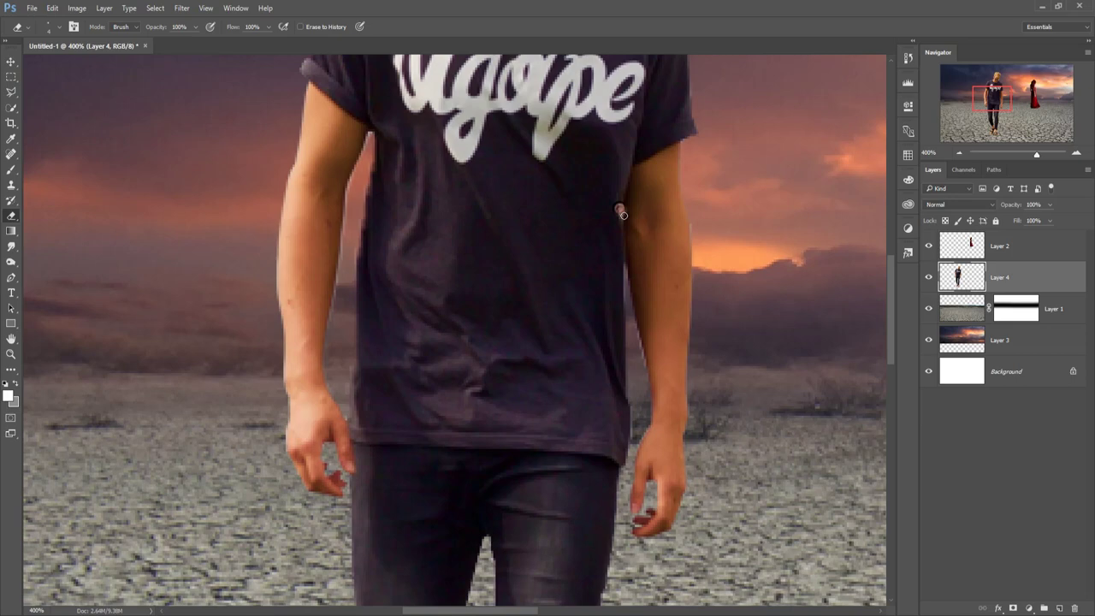
# Step: Adjust the view to erase the pale fringe beside the man's glasses
pyautogui.scroll(5, 622, 213)
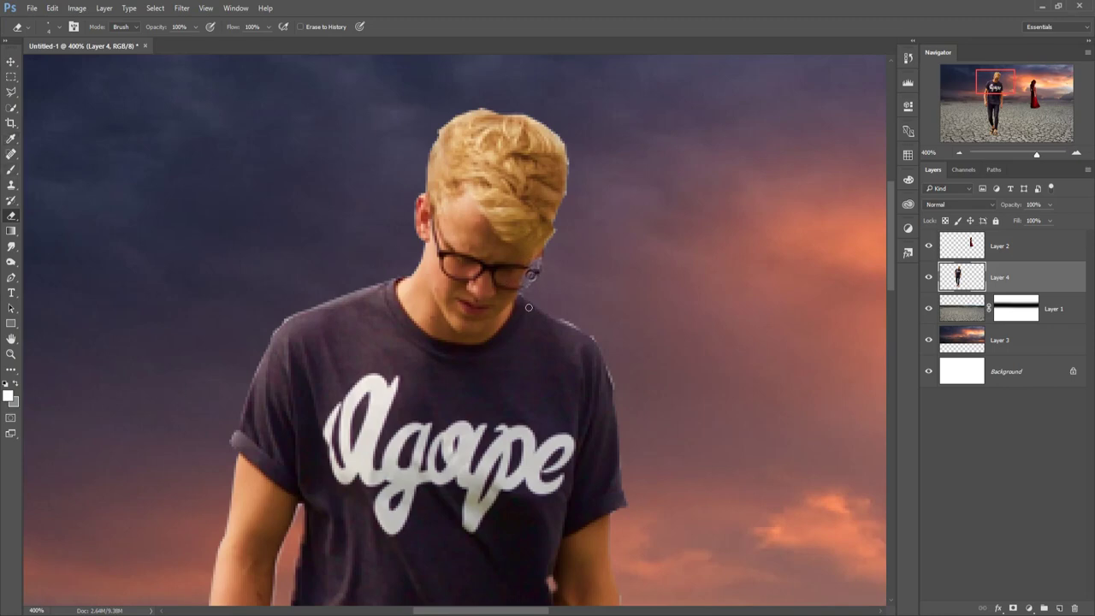
# Step: Fit the scene on screen and add a Selective Color adjustment clipped to Layer 4
pyautogui.press('v')
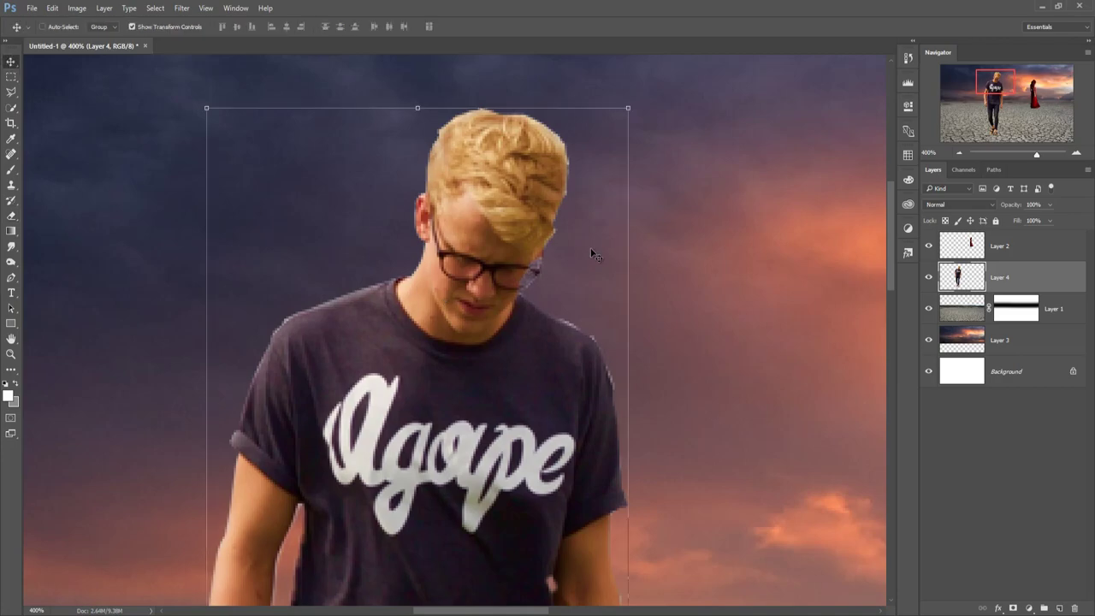
pyautogui.scroll(-2, 593, 254)
pyautogui.scroll(-2, 593, 254)
pyautogui.scroll(-2, 593, 254)
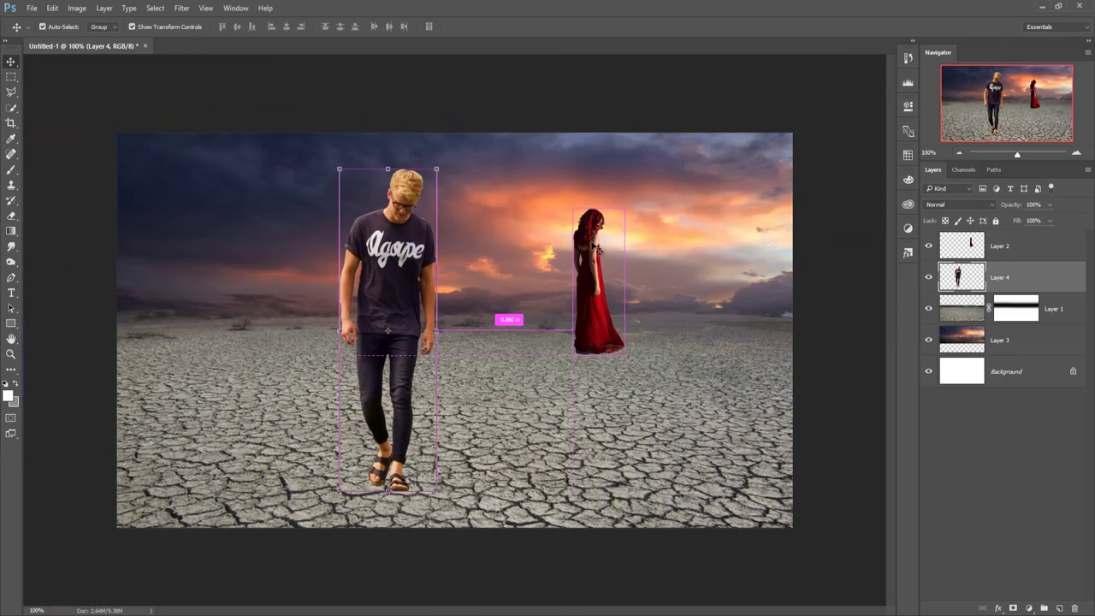
pyautogui.hotkey('ctrl', '-')
pyautogui.hotkey('ctrl', '0')
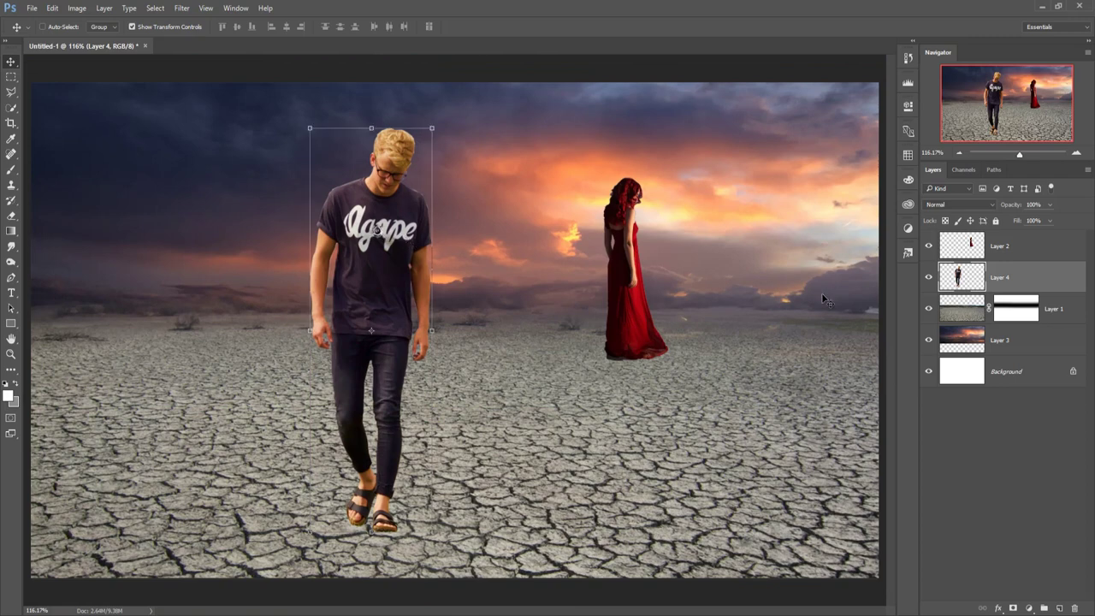
pyautogui.click(1029, 607)
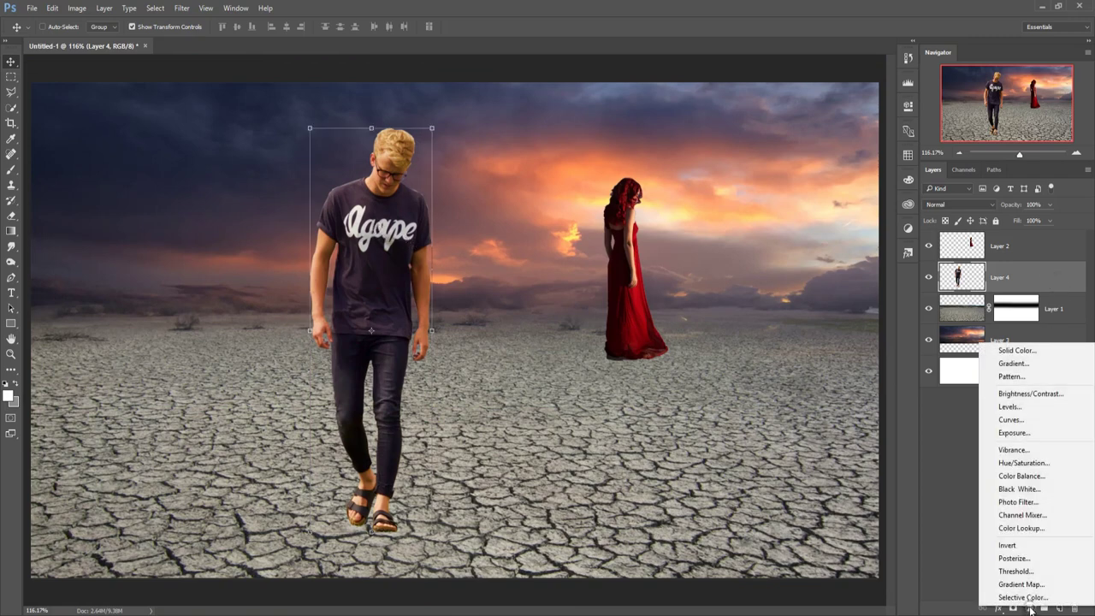
pyautogui.click(1029, 599)
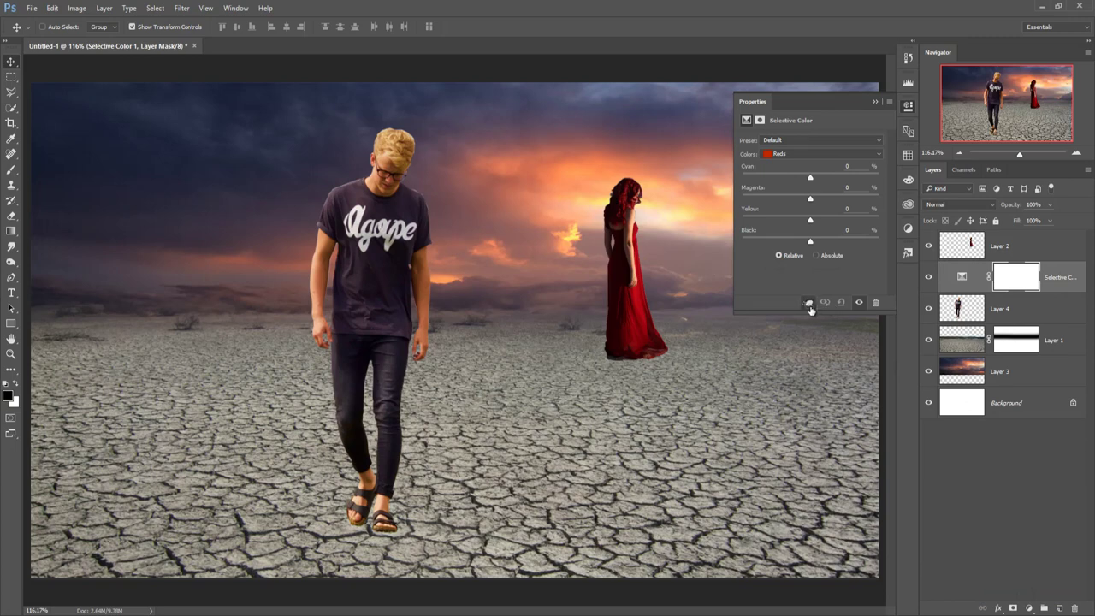
pyautogui.click(808, 303)
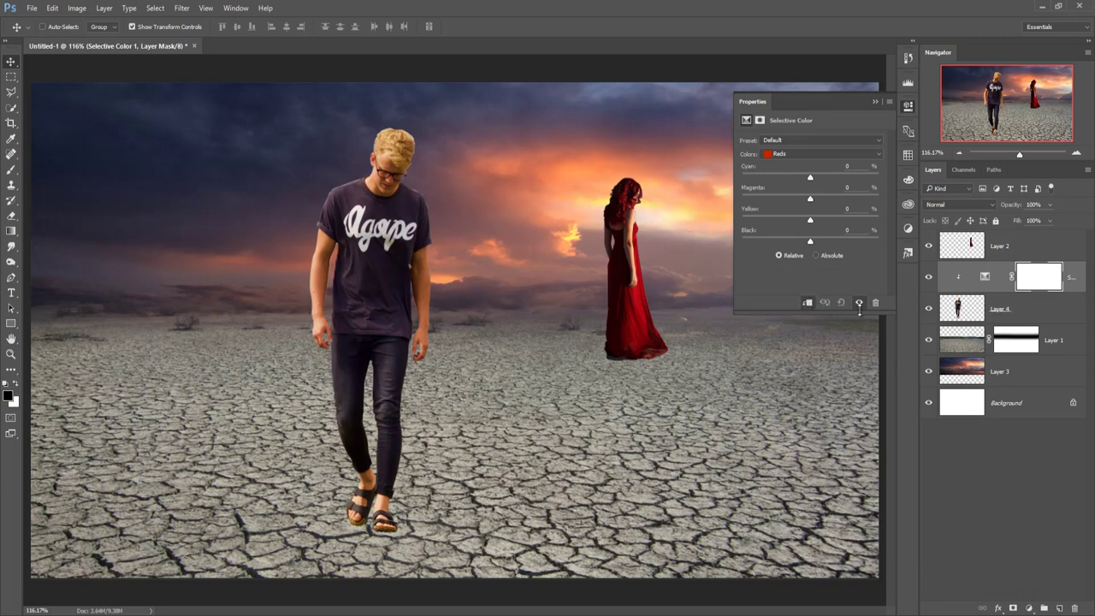
# Step: Set Selective Color Yellows to Cyan -37, Magenta +30, Yellow -28, Black +82
pyautogui.click(799, 153)
pyautogui.click(802, 170)
pyautogui.moveTo(762, 185); pyautogui.dragTo(890, 186)
pyautogui.moveTo(787, 188)
pyautogui.mouseDown()
pyautogui.moveTo(807, 198)
pyautogui.moveTo(794, 201)
pyautogui.moveTo(838, 202)
pyautogui.mouseUp()
pyautogui.moveTo(811, 243); pyautogui.dragTo(870, 244)
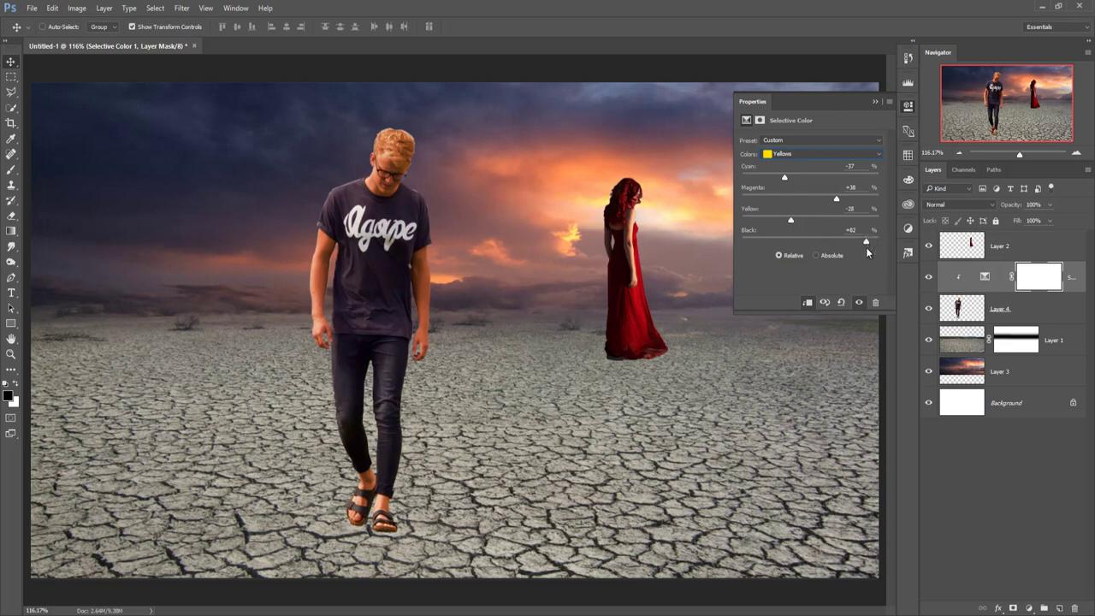
pyautogui.click(872, 101)
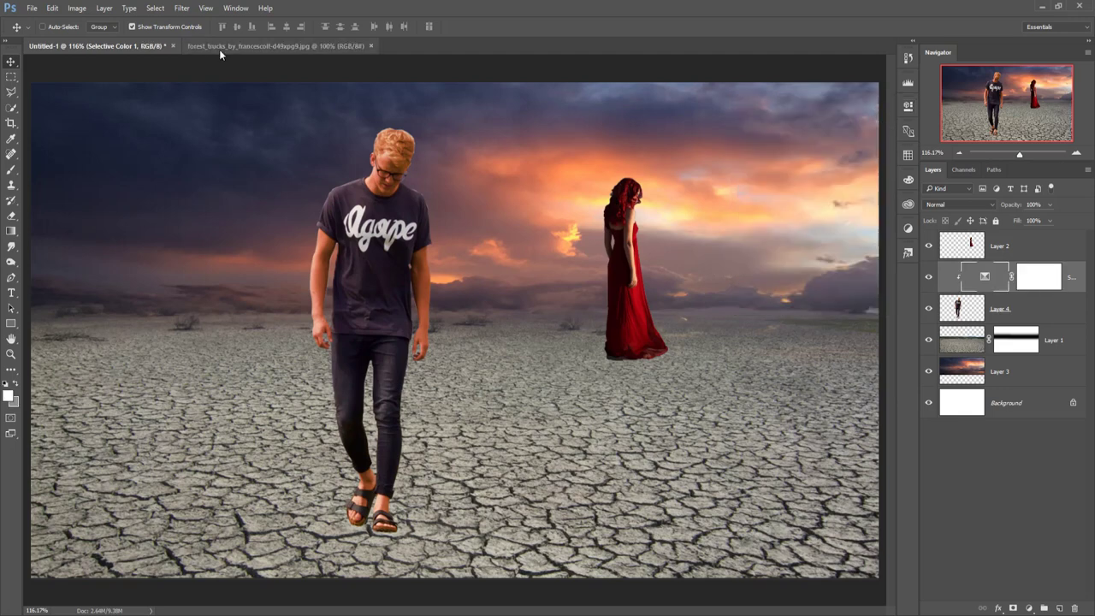
# Step: In forest_trucks, quick-select the front rusty truck's roof, windshield, fender, grille and hood with a 40 px brush
pyautogui.click(222, 48)
pyautogui.click(11, 108)
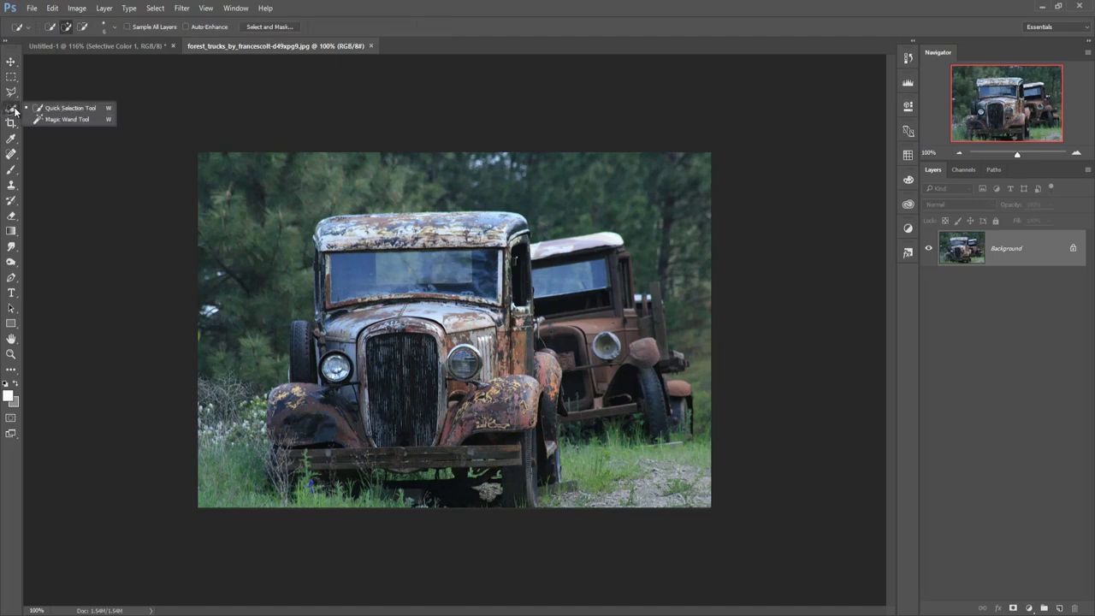
pyautogui.click(32, 109)
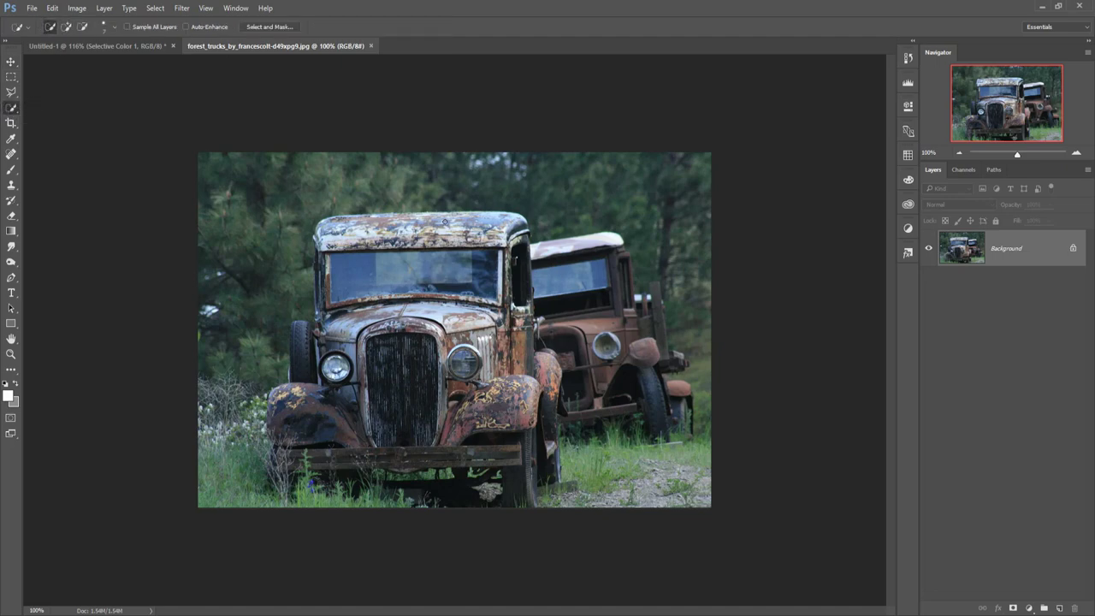
pyautogui.press(']')
pyautogui.press(']')
pyautogui.press(']')
pyautogui.moveTo(444, 224)
pyautogui.mouseDown()
pyautogui.moveTo(387, 235)
pyautogui.moveTo(337, 299)
pyautogui.moveTo(313, 366)
pyautogui.mouseUp()
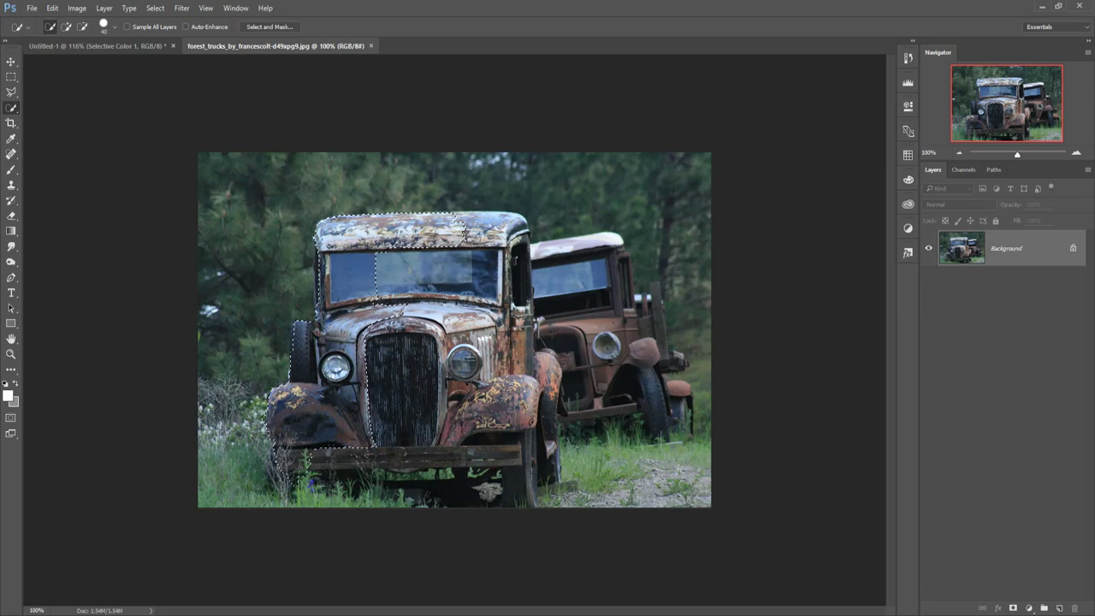
pyautogui.moveTo(313, 376)
pyautogui.mouseDown()
pyautogui.moveTo(282, 479)
pyautogui.moveTo(547, 462)
pyautogui.moveTo(500, 323)
pyautogui.mouseUp()
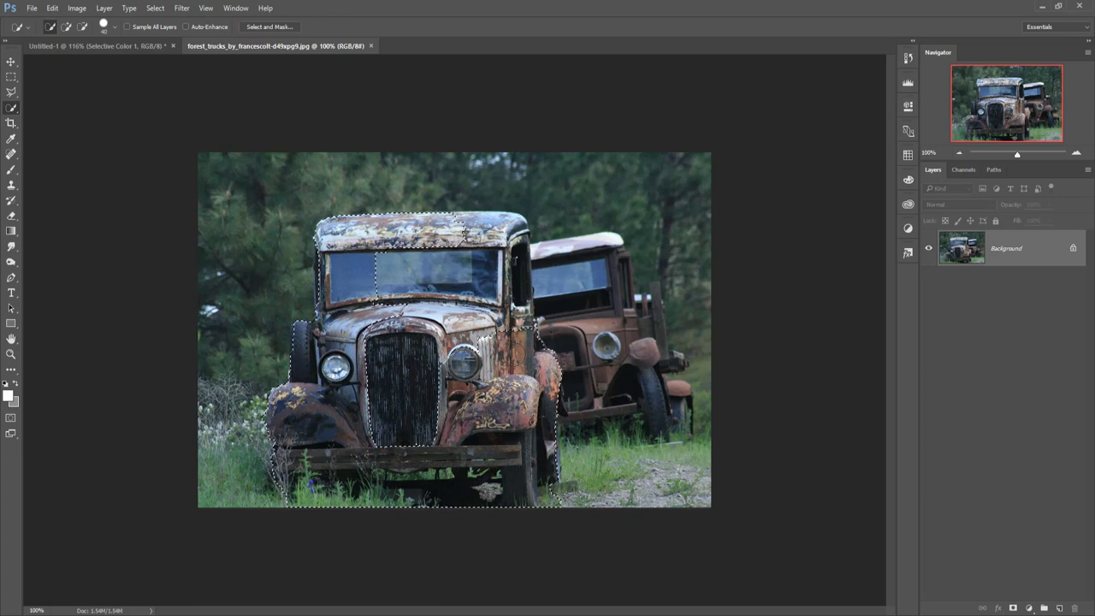
pyautogui.moveTo(465, 231); pyautogui.dragTo(449, 306)
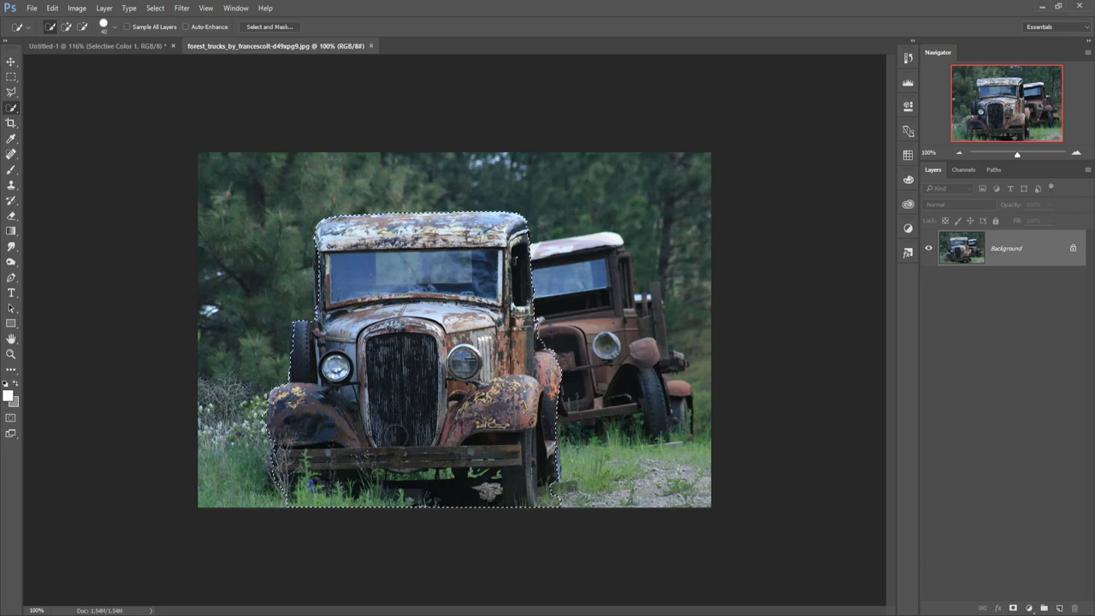
pyautogui.moveTo(450, 308); pyautogui.dragTo(412, 444)
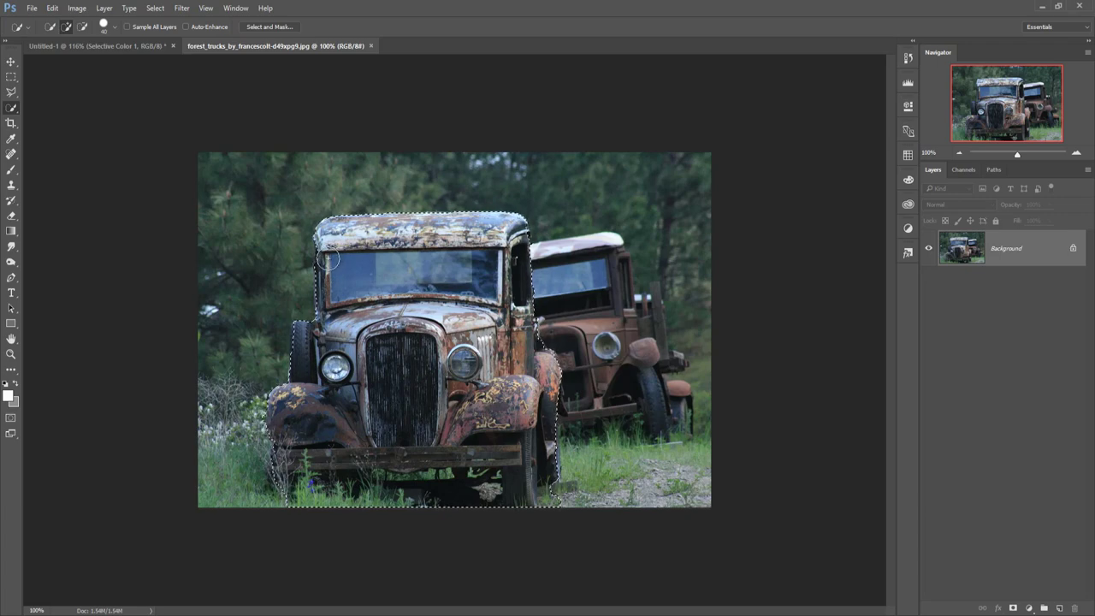
# Step: Copy the truck in as Layer 5, scaled to about 44% on the far-left horizon
pyautogui.press('v')
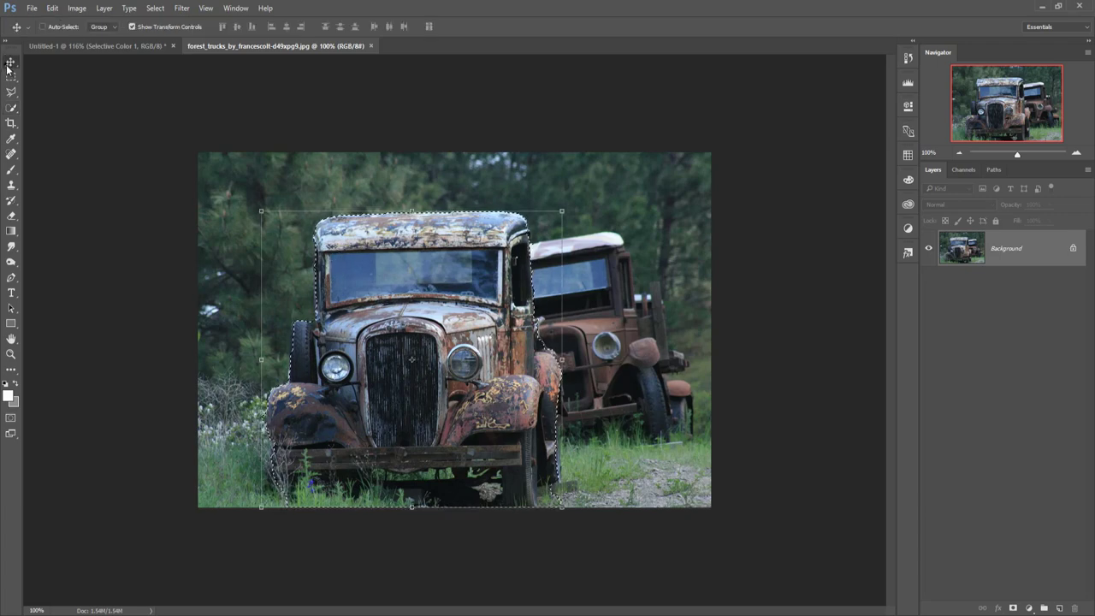
pyautogui.moveTo(270, 54)
pyautogui.mouseDown()
pyautogui.moveTo(277, 98)
pyautogui.moveTo(615, 127)
pyautogui.mouseUp()
pyautogui.moveTo(695, 316); pyautogui.dragTo(239, 310)
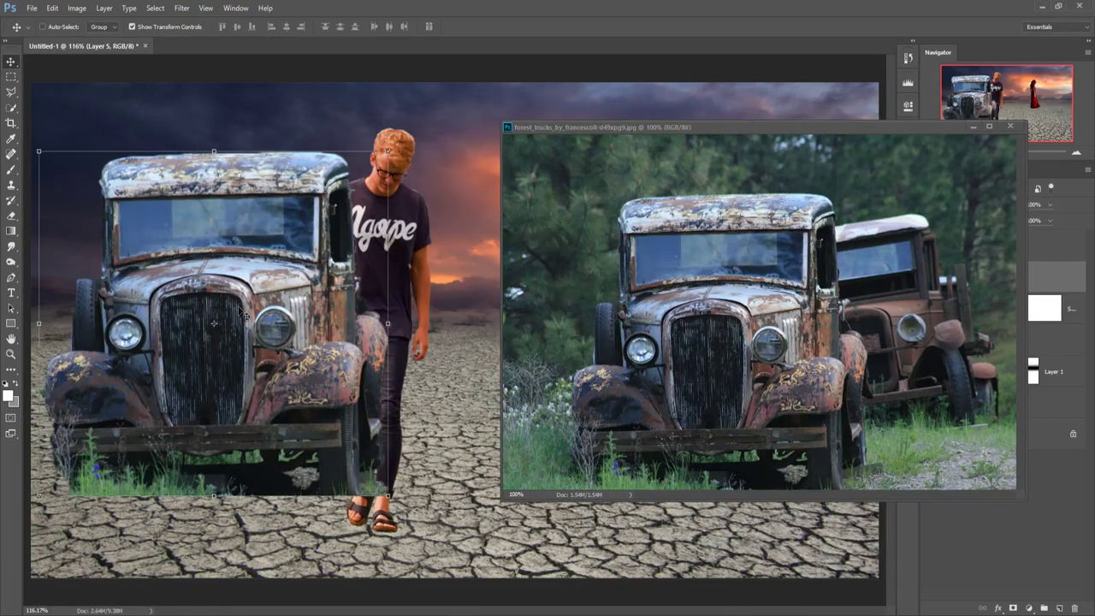
pyautogui.click(972, 127)
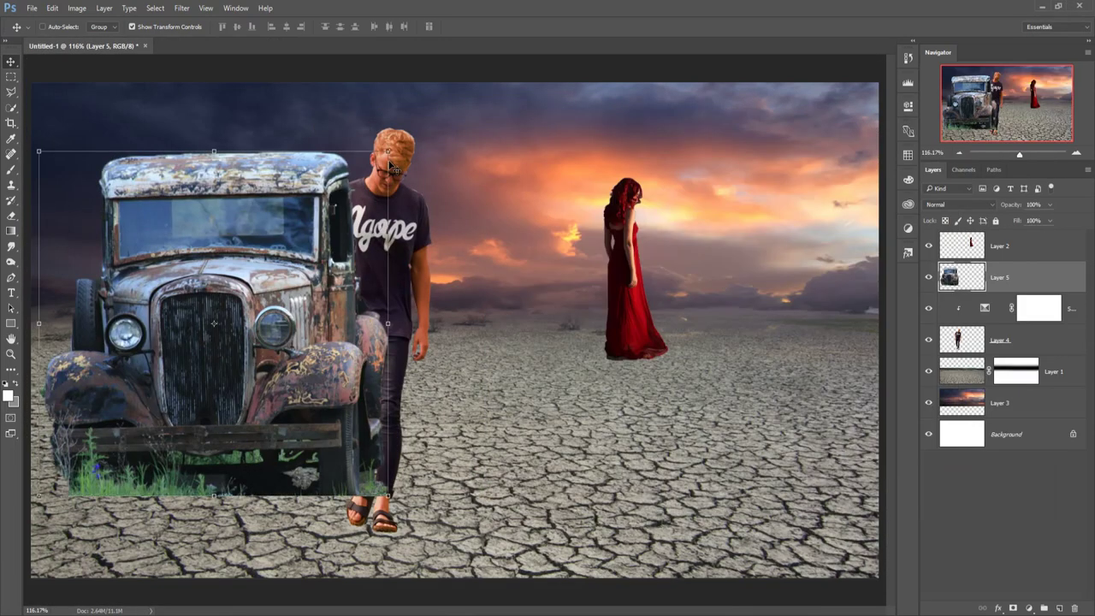
pyautogui.moveTo(387, 151); pyautogui.dragTo(330, 296)
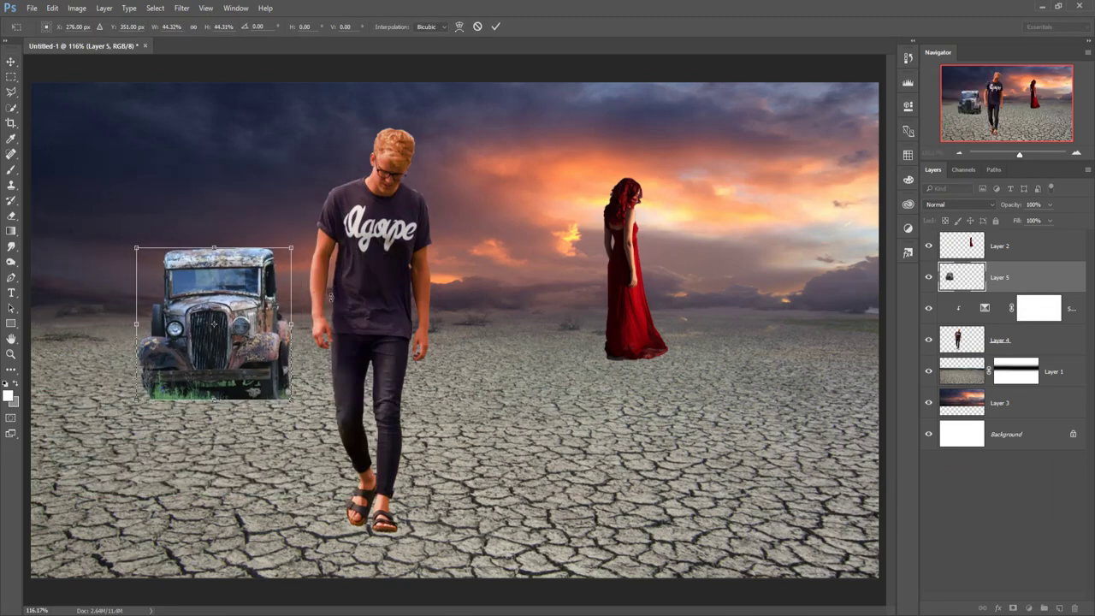
pyautogui.moveTo(221, 368); pyautogui.dragTo(173, 335)
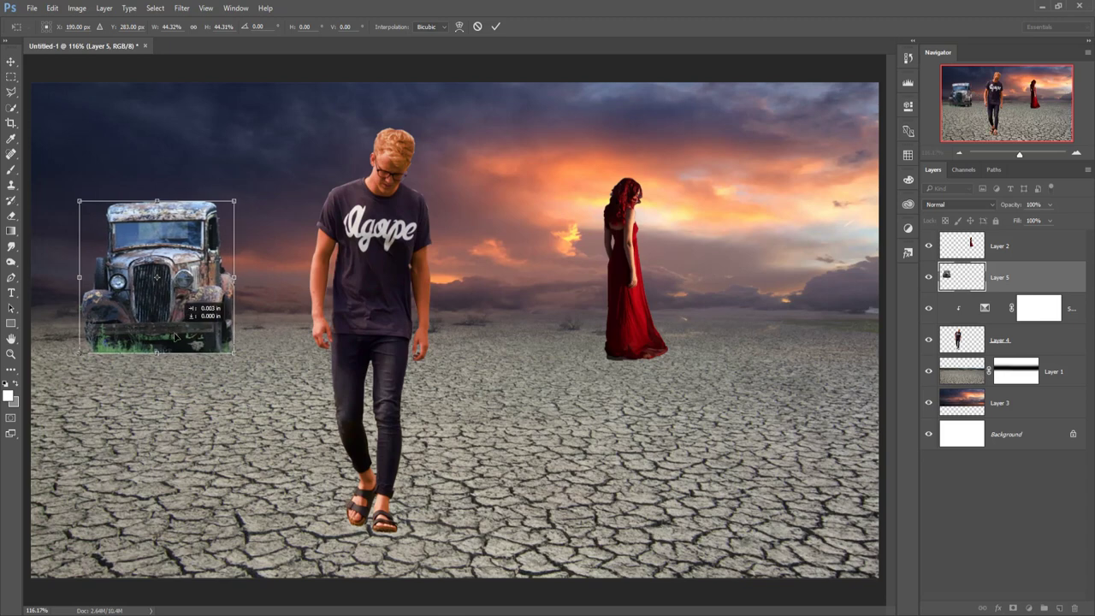
pyautogui.click(496, 26)
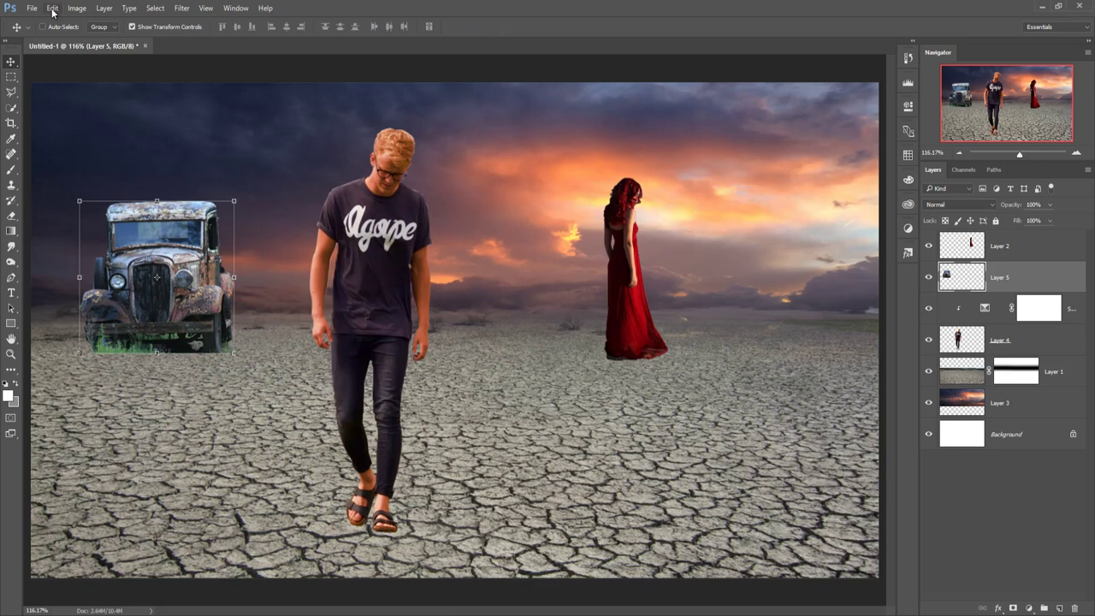
# Step: Add a Selective Color adjustment clipped to the truck layer (Layer 5)
pyautogui.click(1029, 609)
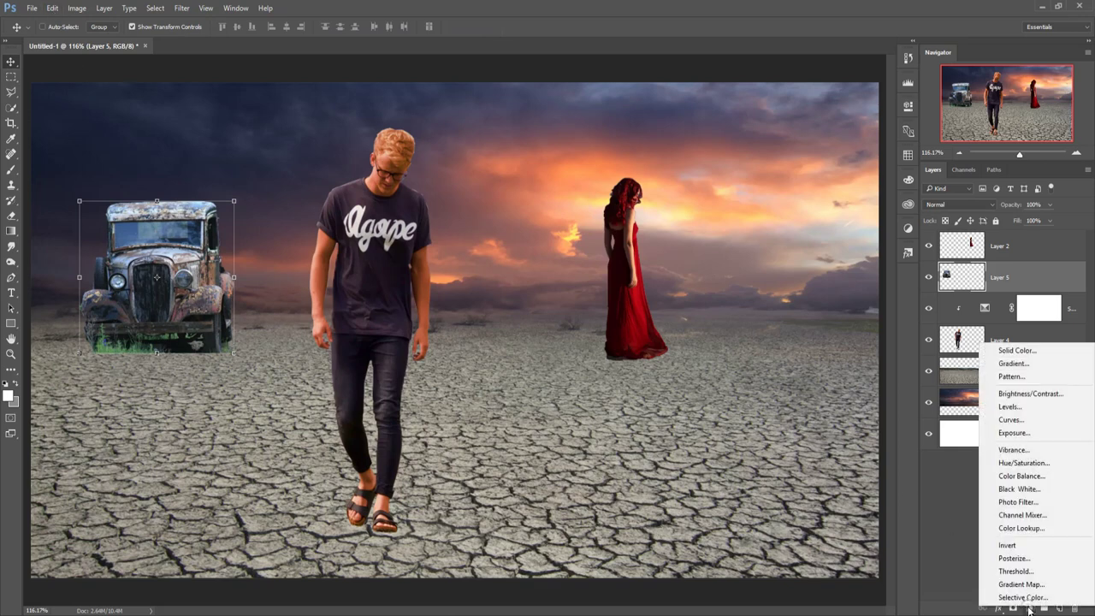
pyautogui.click(1024, 597)
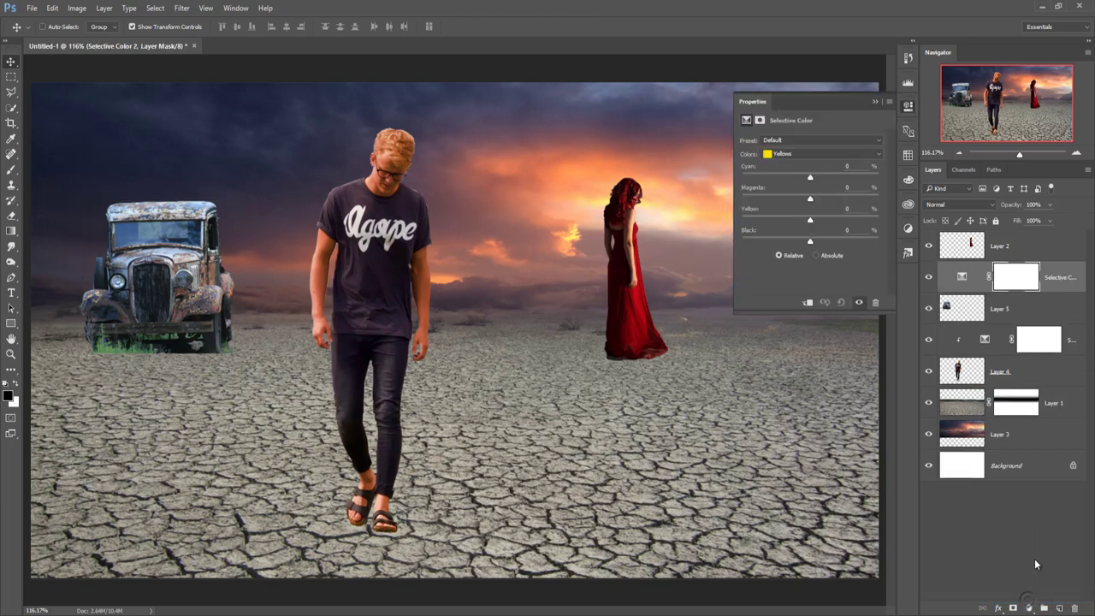
pyautogui.click(807, 305)
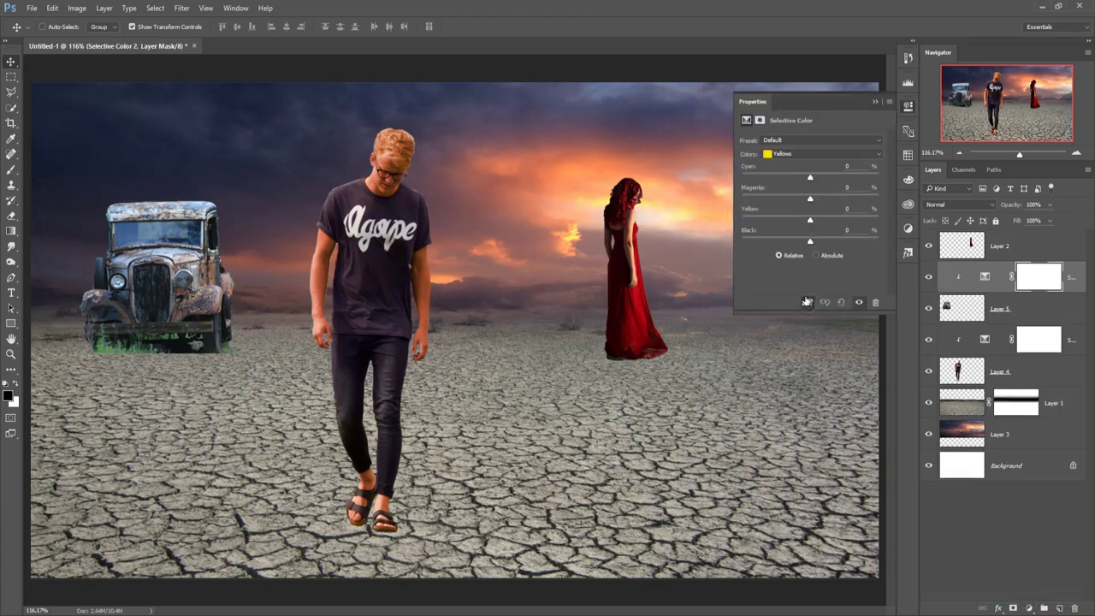
# Step: Set the Greens range to Cyan -82, Magenta +100, Yellow -100, Black +37
pyautogui.click(799, 156)
pyautogui.click(791, 175)
pyautogui.moveTo(810, 178); pyautogui.dragTo(746, 195)
pyautogui.moveTo(811, 200); pyautogui.dragTo(852, 199)
pyautogui.moveTo(810, 220); pyautogui.dragTo(879, 222)
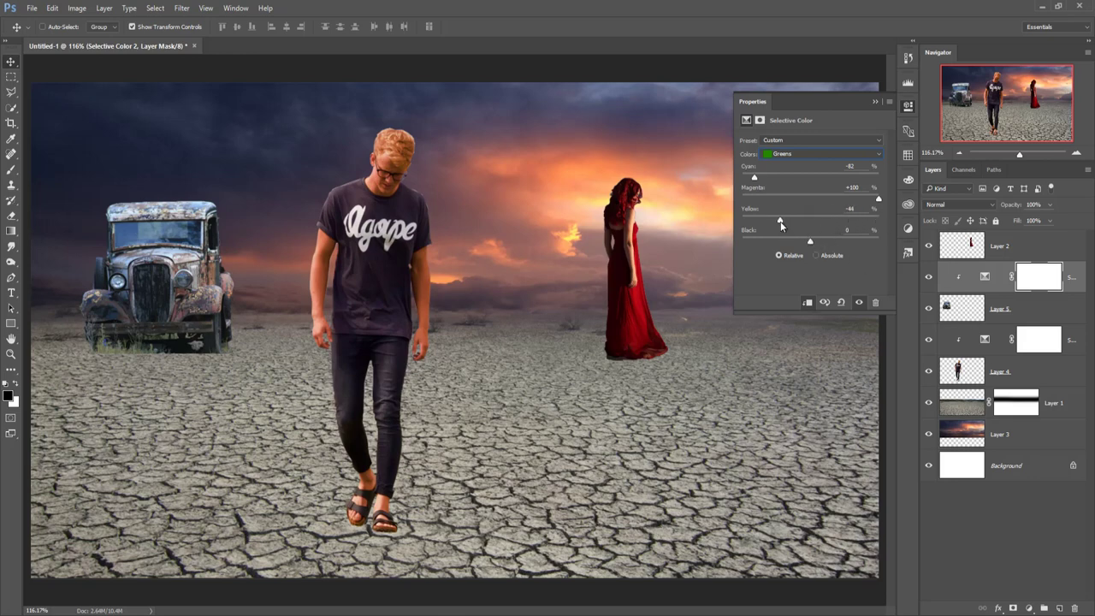
pyautogui.moveTo(781, 221); pyautogui.dragTo(835, 243)
pyautogui.click(877, 102)
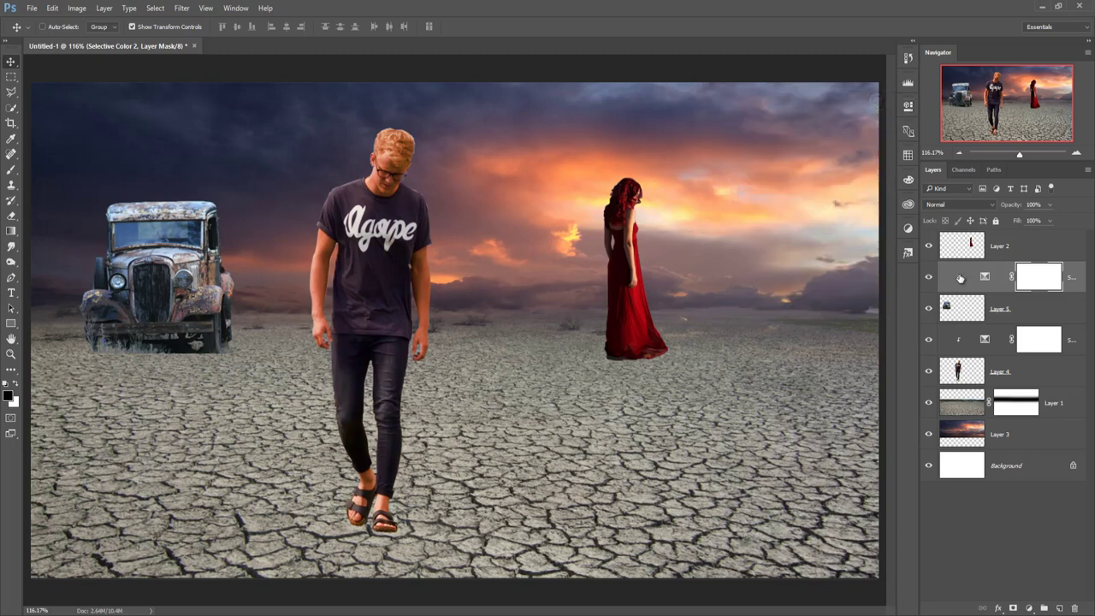
pyautogui.click(1009, 315)
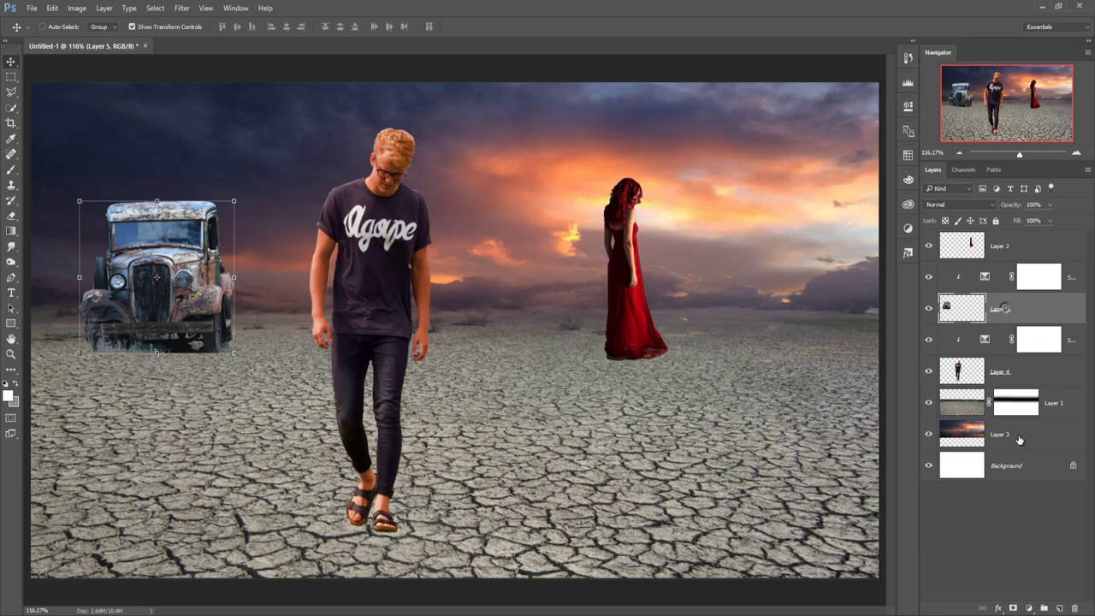
# Step: Mask Layer 5, painting black along the truck's bottom edge to blend it into the ground
pyautogui.press('b')
pyautogui.press('x')
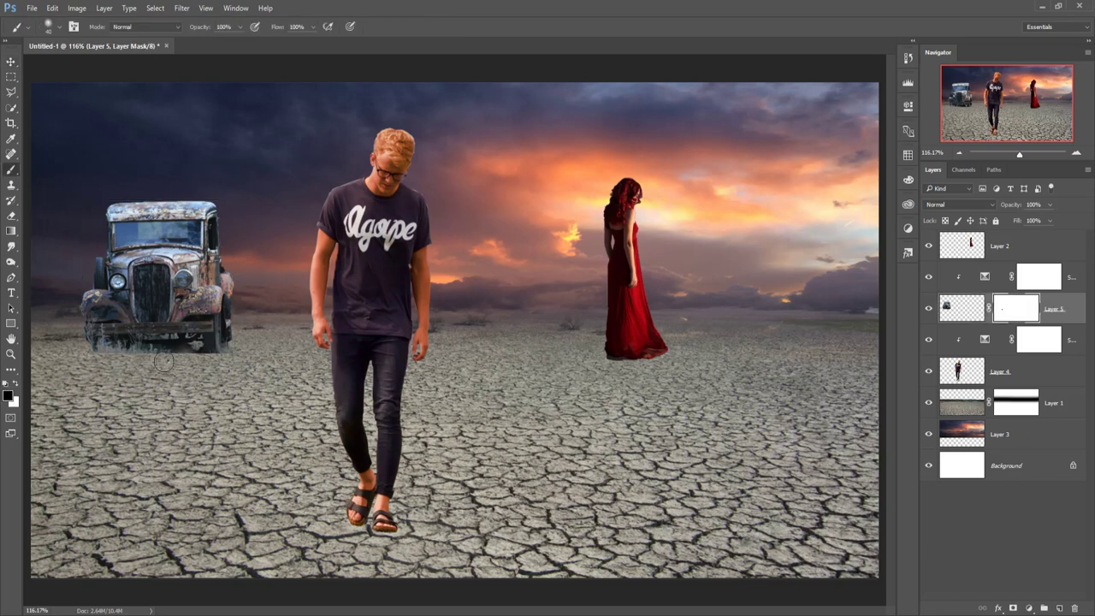
pyautogui.moveTo(158, 359)
pyautogui.mouseDown()
pyautogui.moveTo(219, 363)
pyautogui.moveTo(92, 360)
pyautogui.mouseUp()
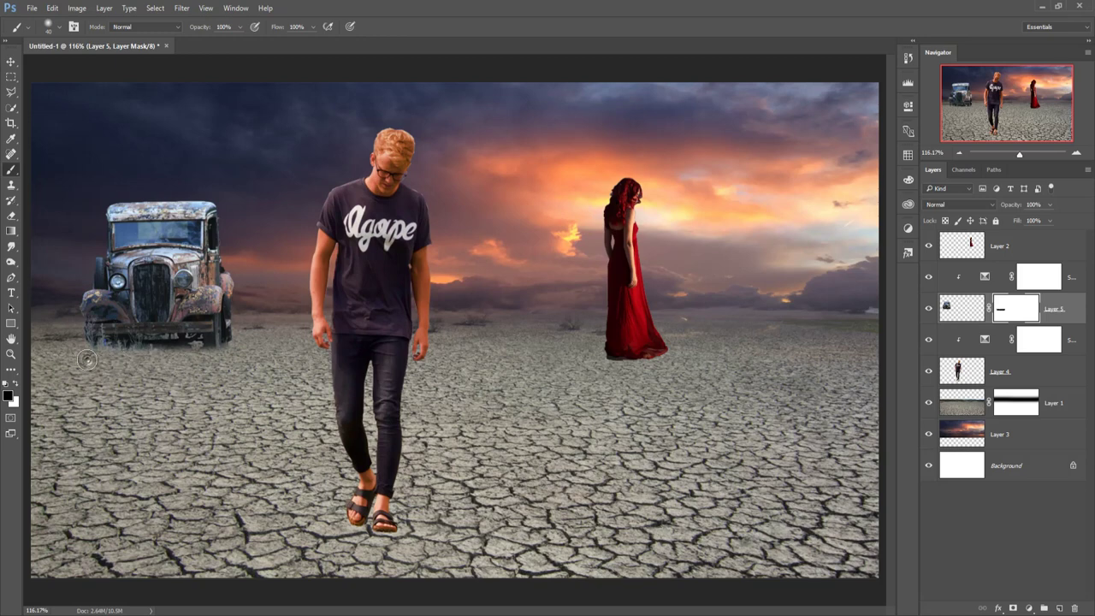
pyautogui.moveTo(91, 359); pyautogui.dragTo(90, 361)
pyautogui.click(10, 61)
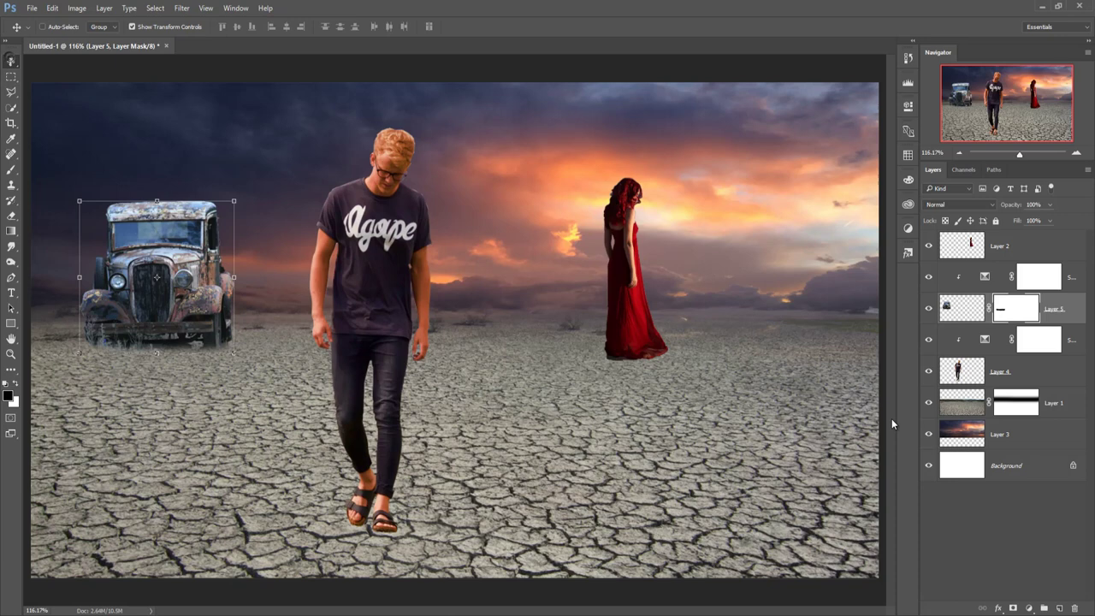
pyautogui.click(1067, 368)
# Step: On a new Layer 6, brush a black shadow under the truck's front bumper
pyautogui.click(1069, 342)
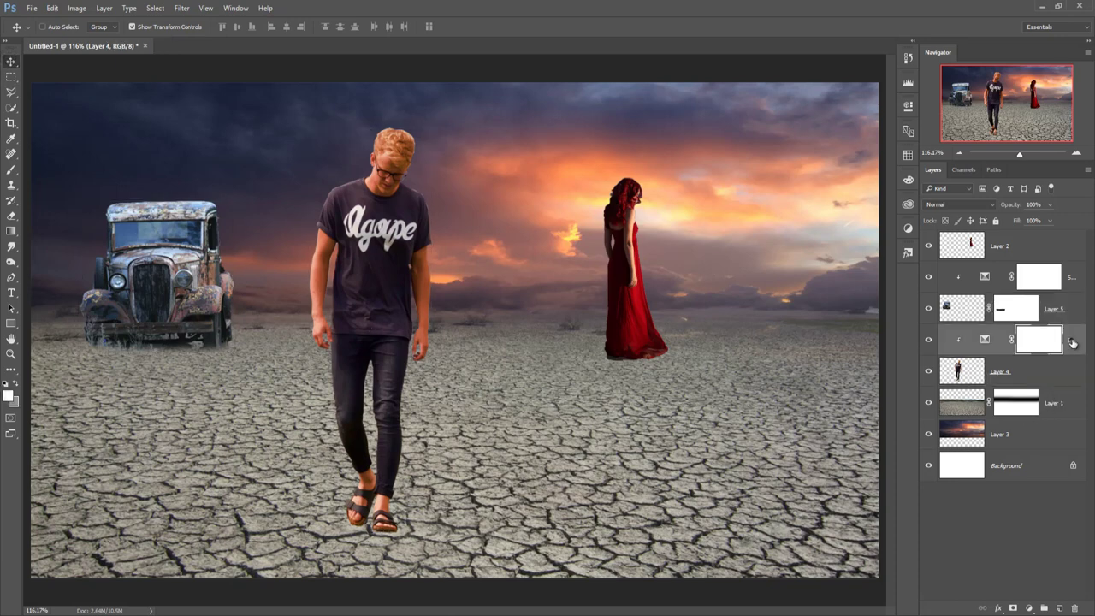
pyautogui.click(1059, 608)
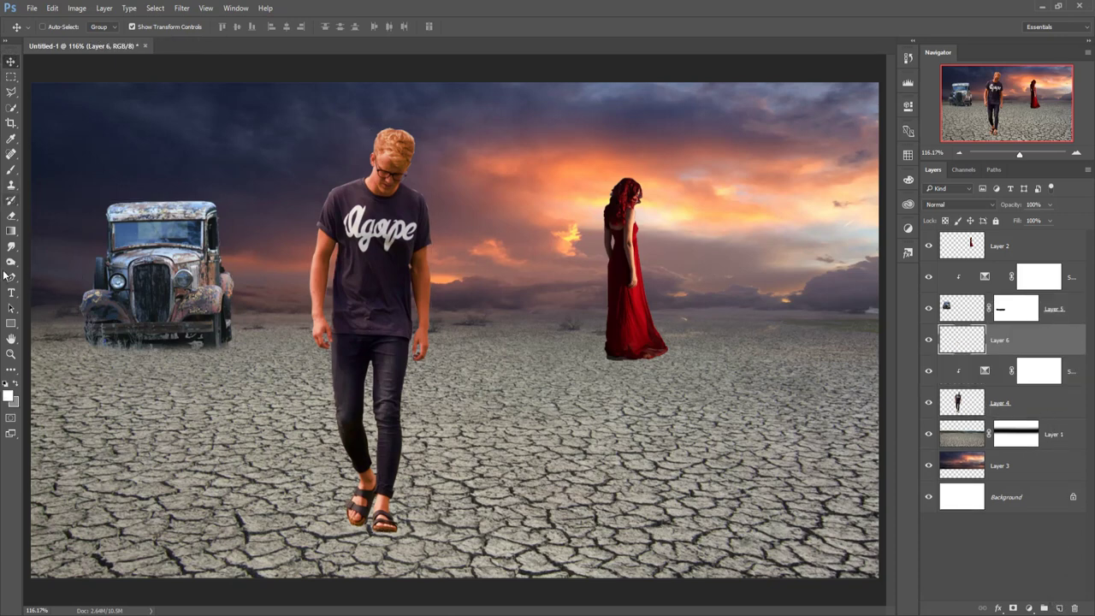
pyautogui.click(10, 169)
pyautogui.click(9, 395)
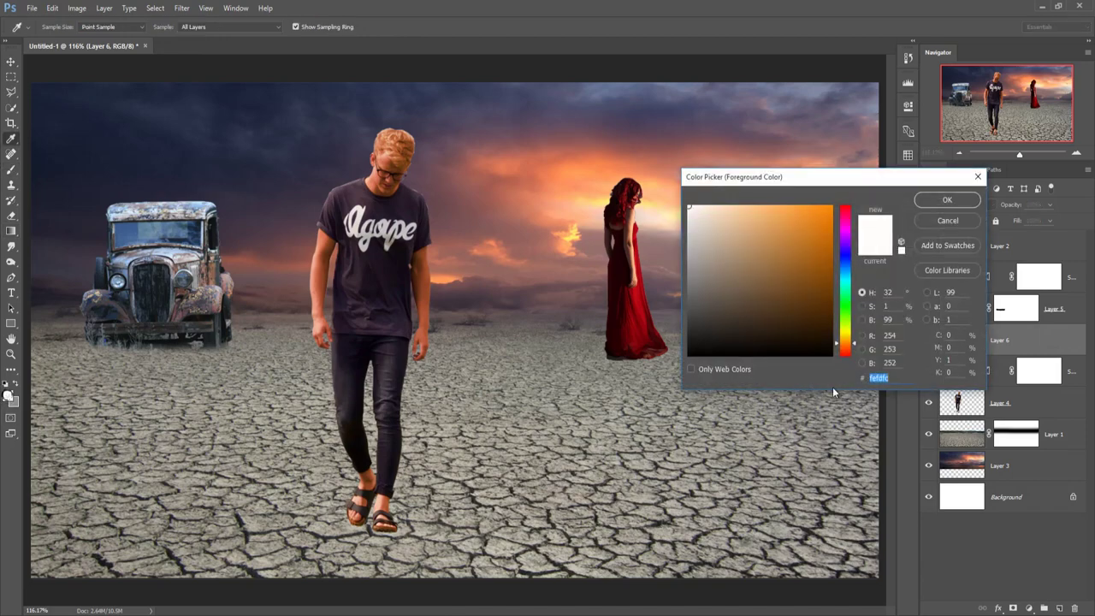
pyautogui.click(688, 354)
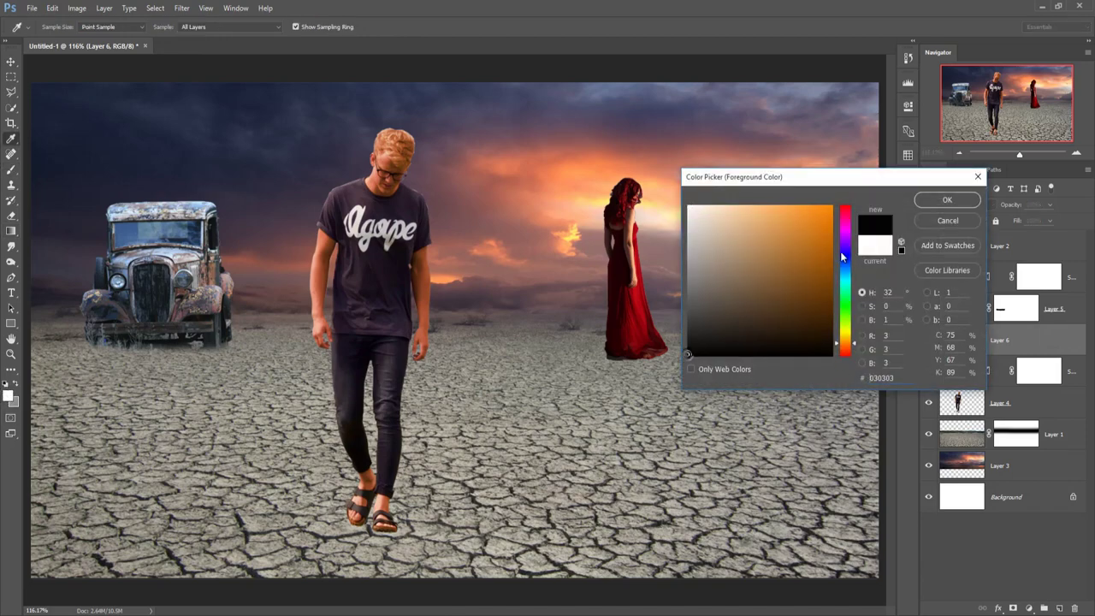
pyautogui.click(947, 199)
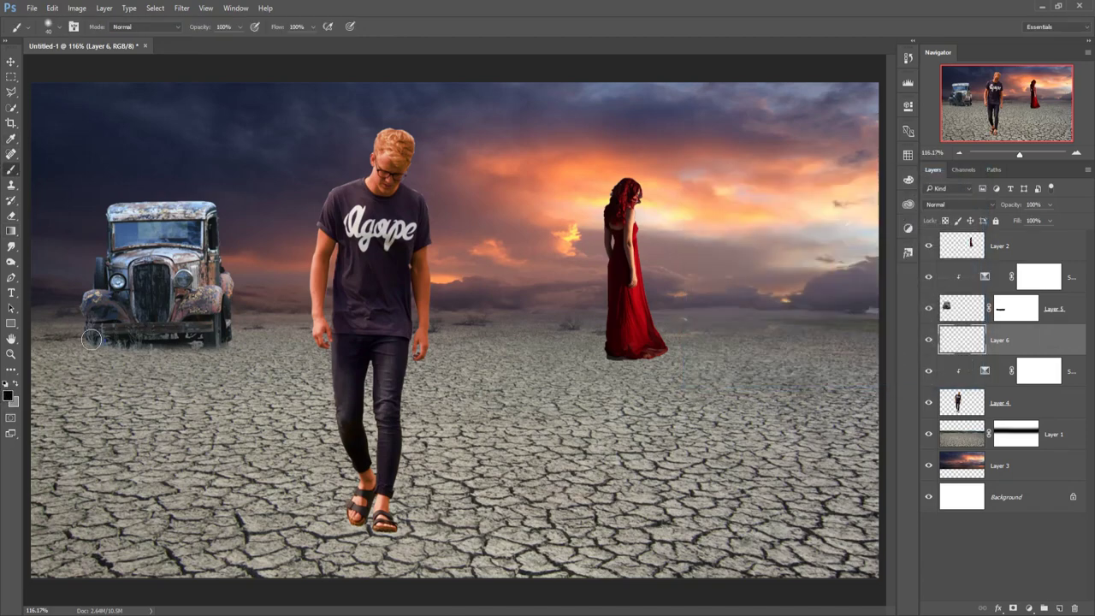
pyautogui.moveTo(92, 341); pyautogui.dragTo(210, 343)
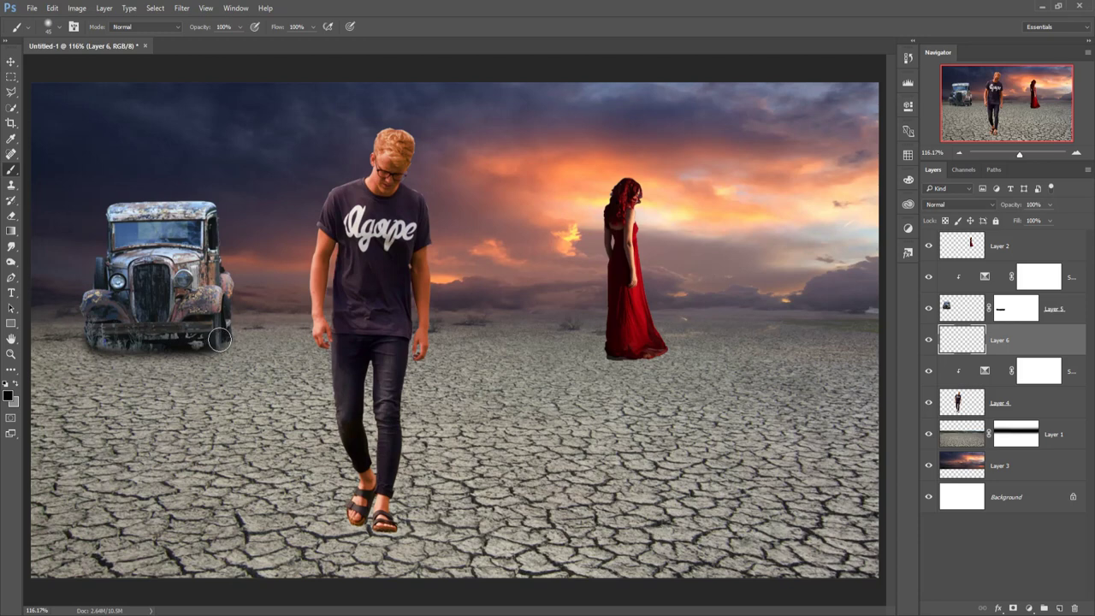
pyautogui.moveTo(185, 346); pyautogui.dragTo(94, 340)
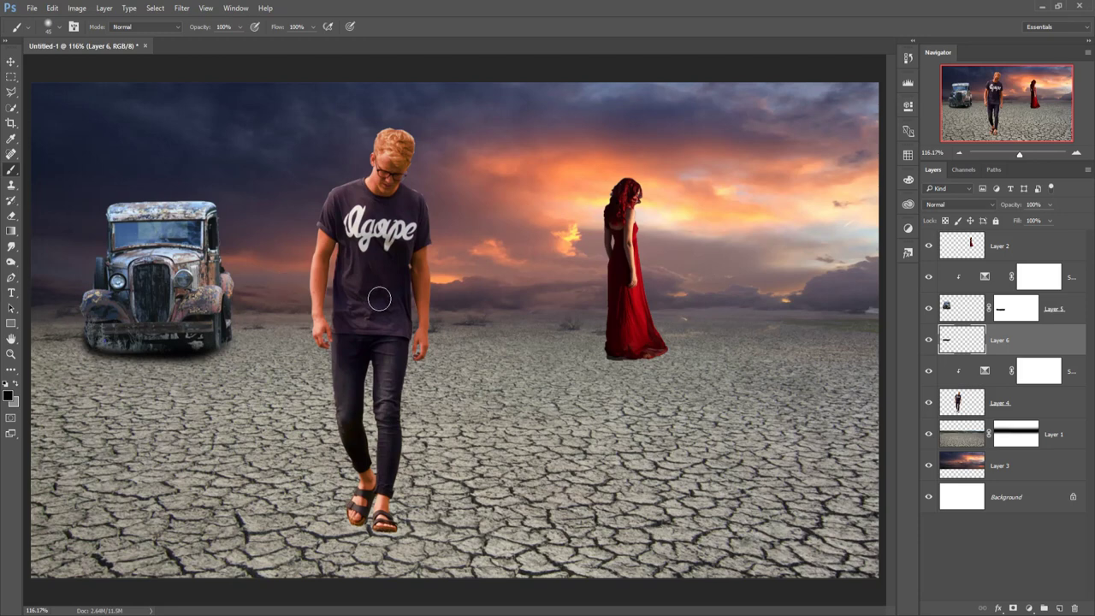
pyautogui.moveTo(94, 349)
pyautogui.mouseDown()
pyautogui.moveTo(79, 353)
pyautogui.moveTo(127, 344)
pyautogui.moveTo(221, 354)
pyautogui.mouseUp()
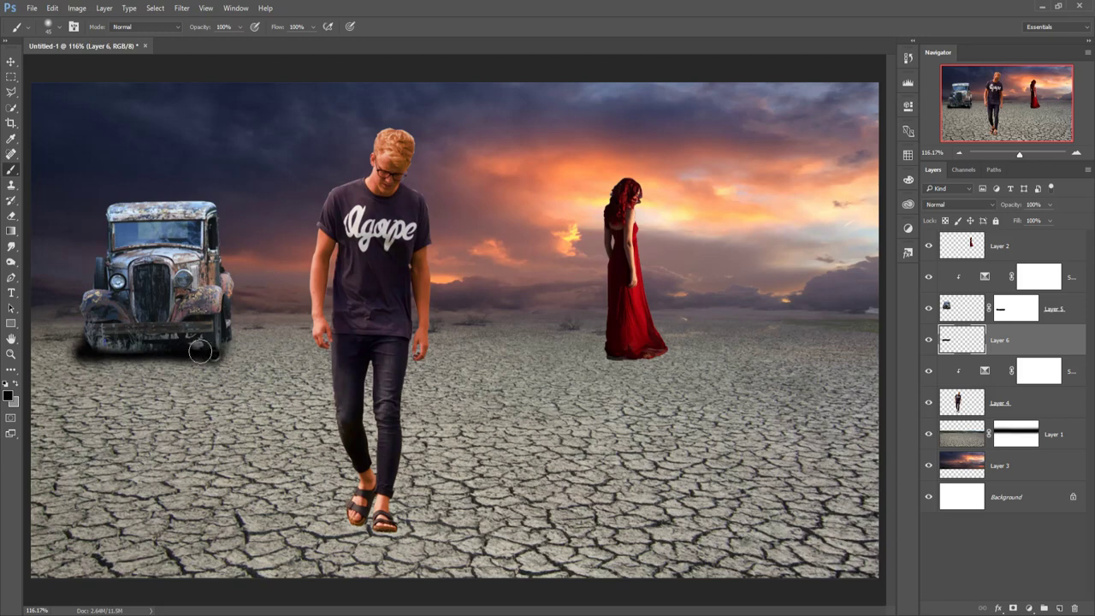
# Step: Lower the shadow layer's opacity to 79%
pyautogui.click(10, 63)
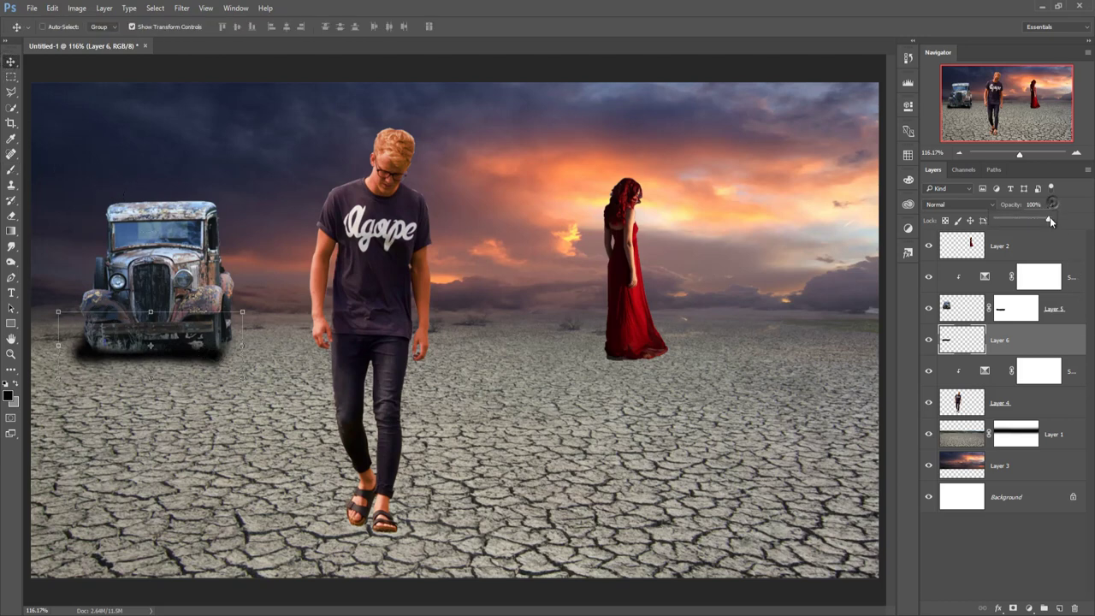
pyautogui.moveTo(1050, 217); pyautogui.dragTo(1040, 221)
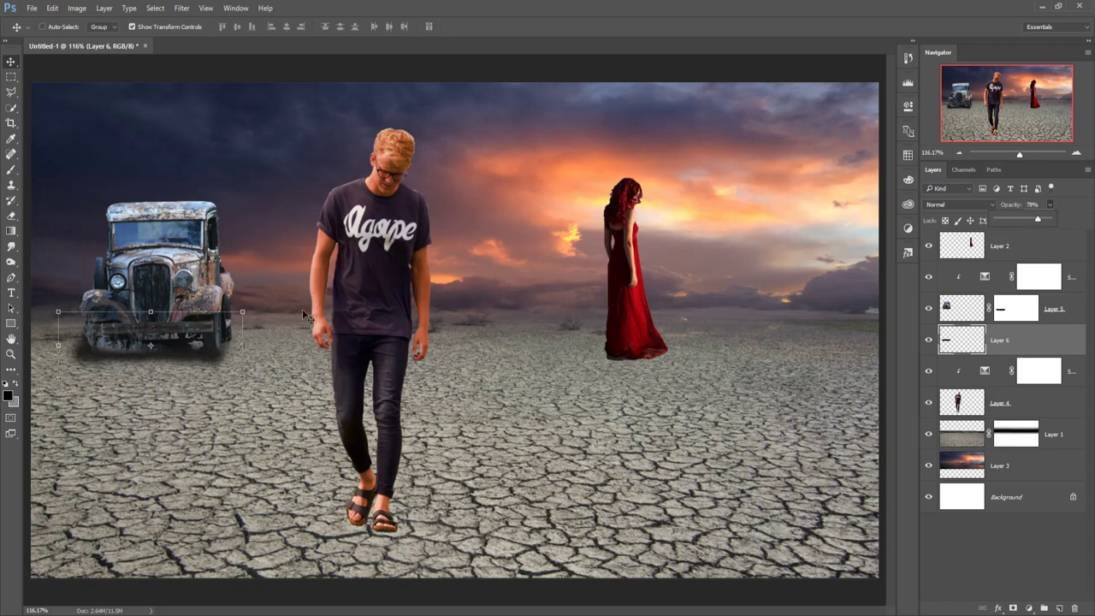
pyautogui.click(10, 63)
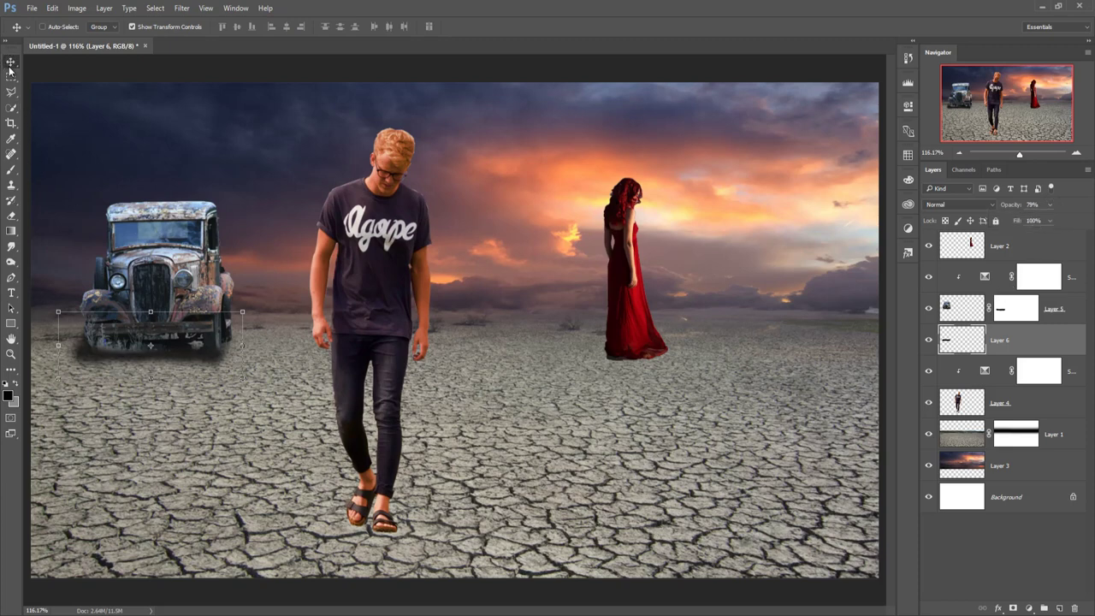
# Step: Duplicate the woman in red's layer (Layer 2)
pyautogui.click(999, 247)
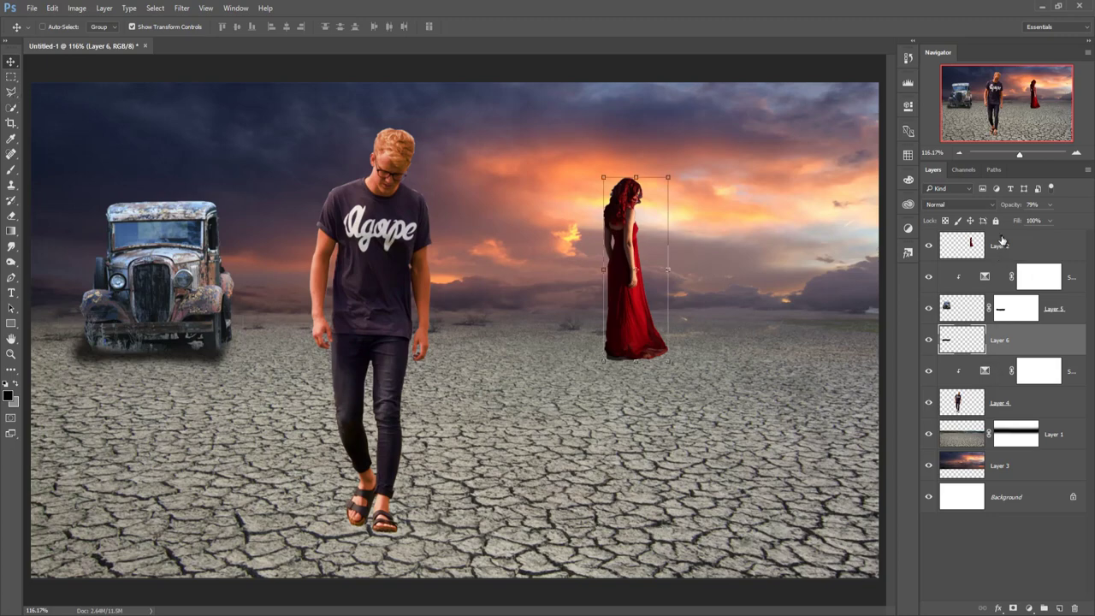
pyautogui.rightClick(1000, 240)
pyautogui.click(943, 171)
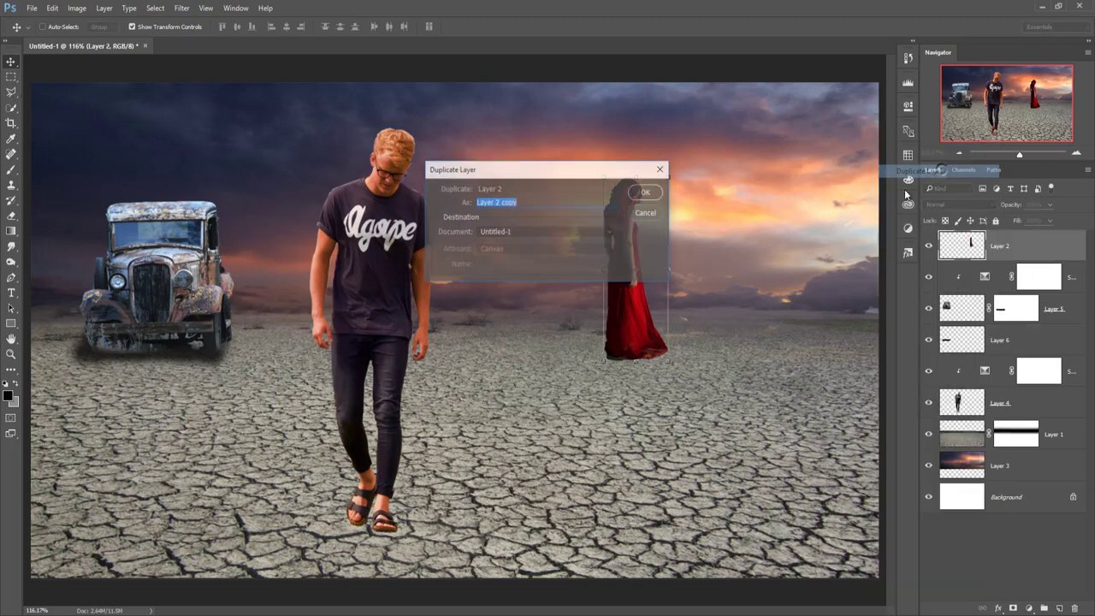
pyautogui.click(645, 192)
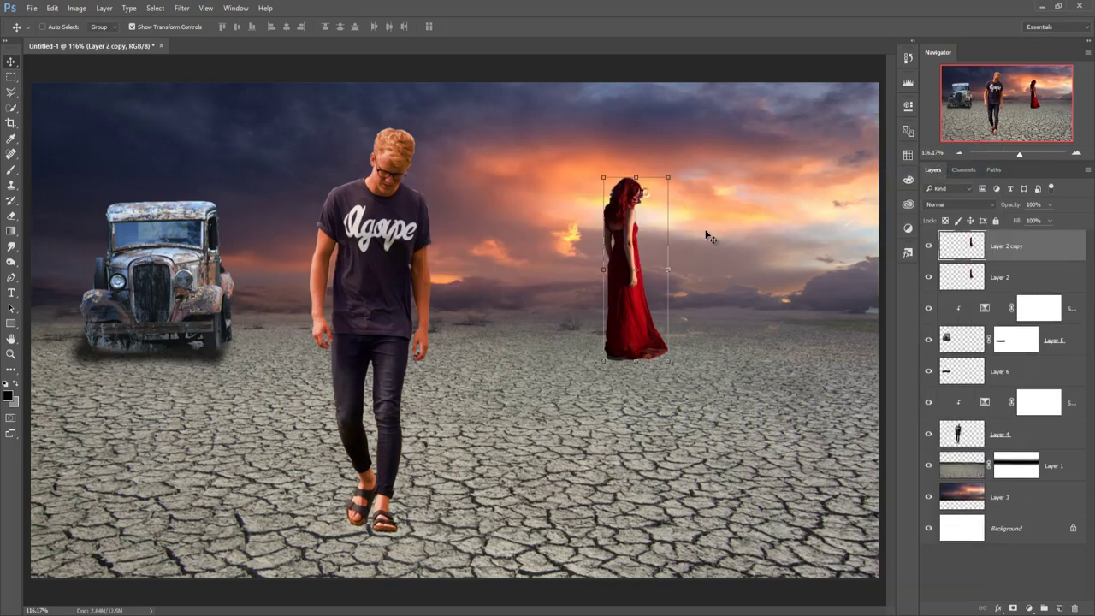
# Step: Flip Layer 2 vertically, move it beneath her feet and skew it into a reflection
pyautogui.click(945, 274)
pyautogui.click(51, 9)
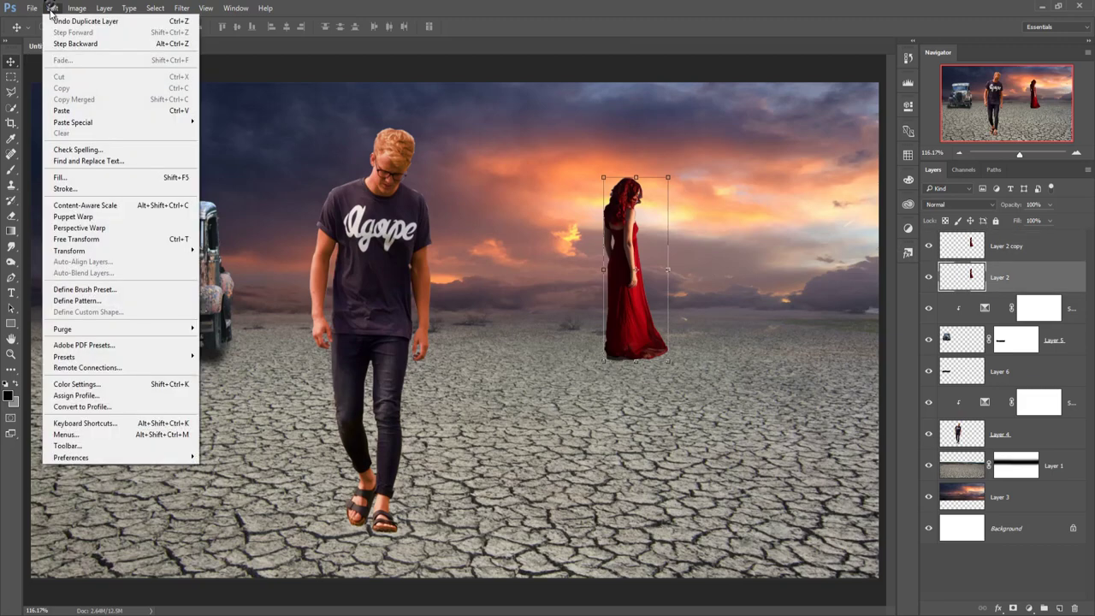
pyautogui.click(244, 392)
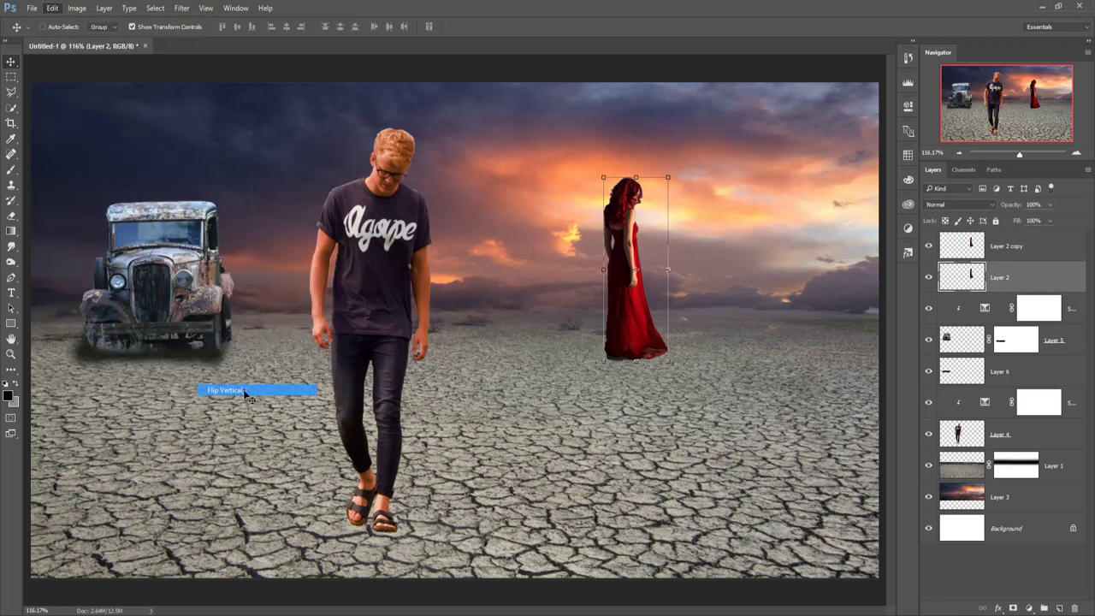
pyautogui.moveTo(635, 195); pyautogui.dragTo(635, 371)
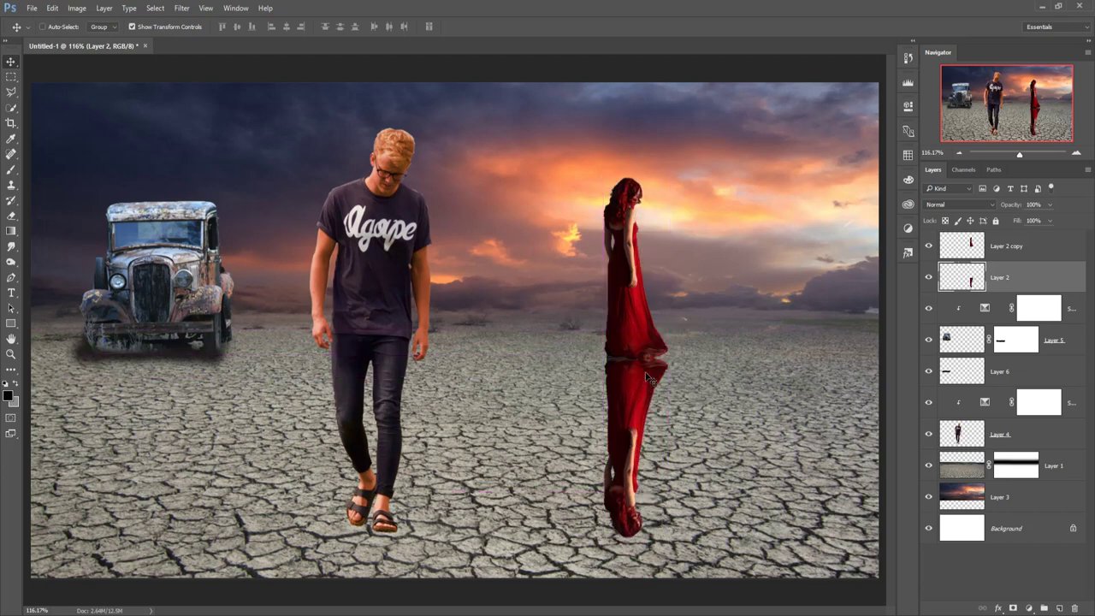
pyautogui.hotkey('ctrl', 't')
pyautogui.moveTo(640, 545)
pyautogui.mouseDown()
pyautogui.moveTo(551, 520)
pyautogui.moveTo(559, 497)
pyautogui.moveTo(542, 508)
pyautogui.moveTo(533, 496)
pyautogui.mouseUp()
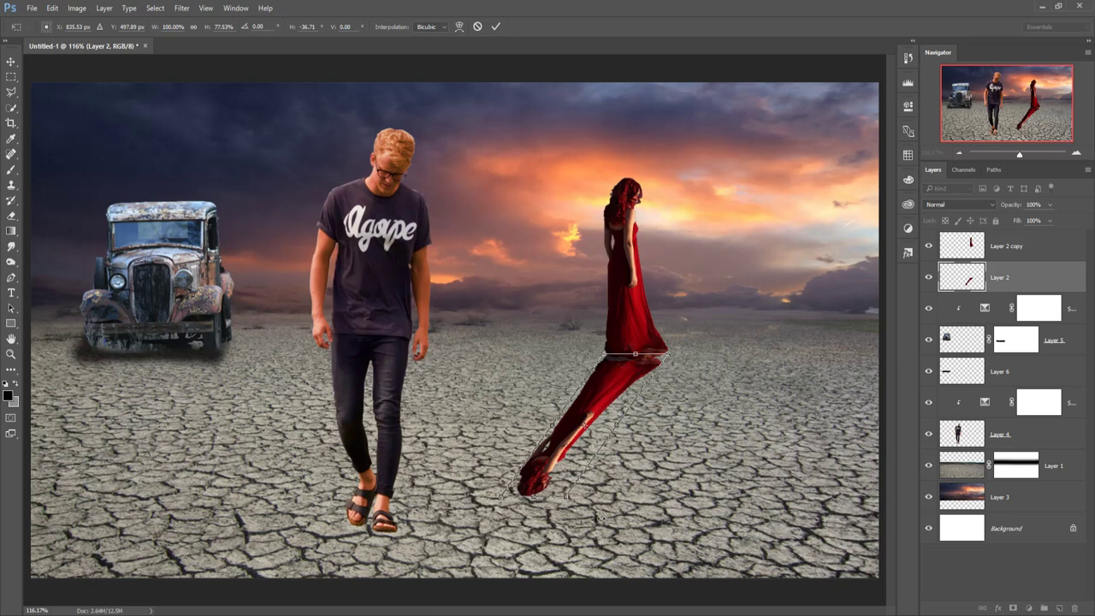
pyautogui.moveTo(532, 499); pyautogui.dragTo(581, 494)
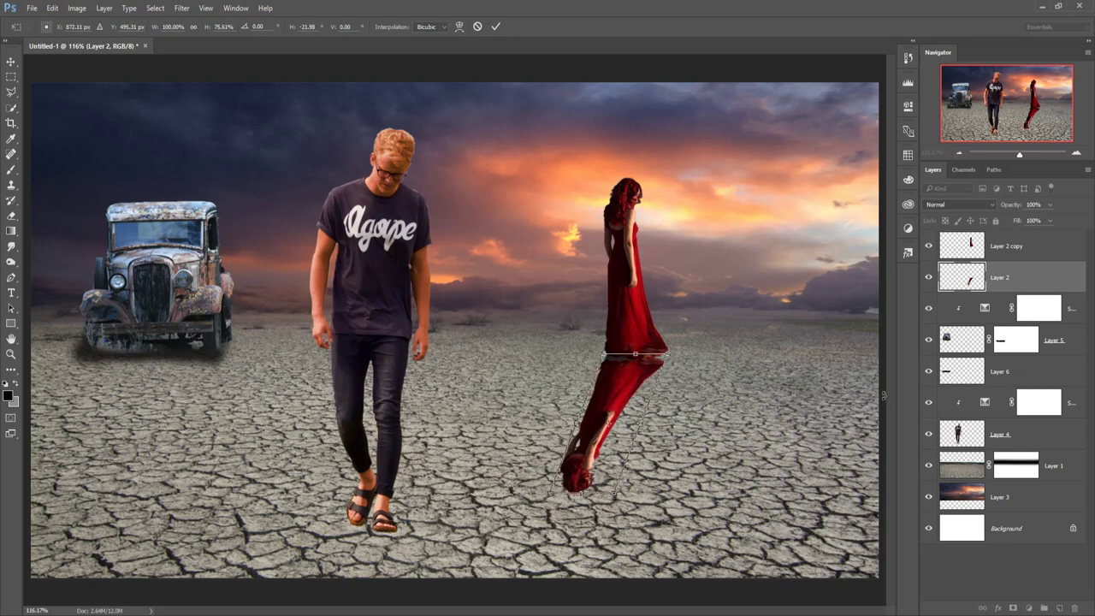
pyautogui.click(497, 28)
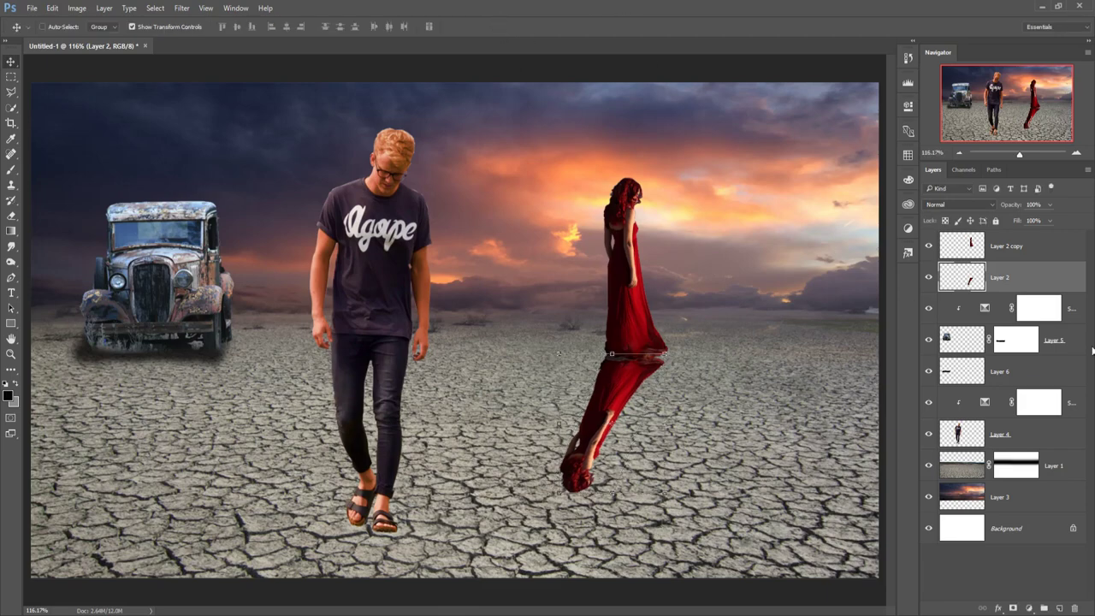
pyautogui.click(998, 609)
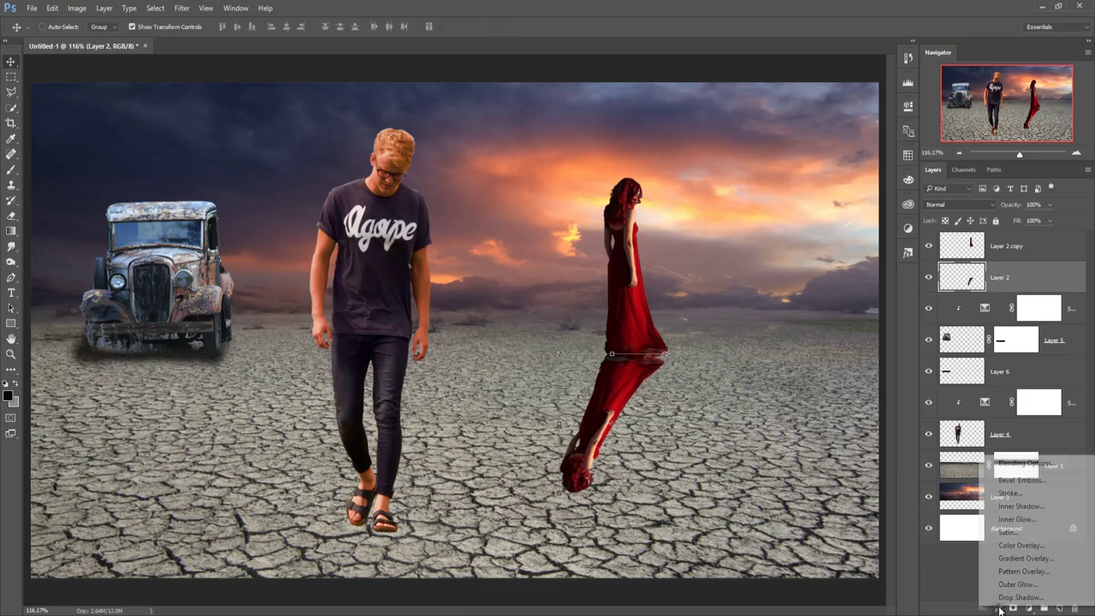
# Step: Give the flipped woman layer a black Color Overlay at 65% opacity
pyautogui.click(1018, 548)
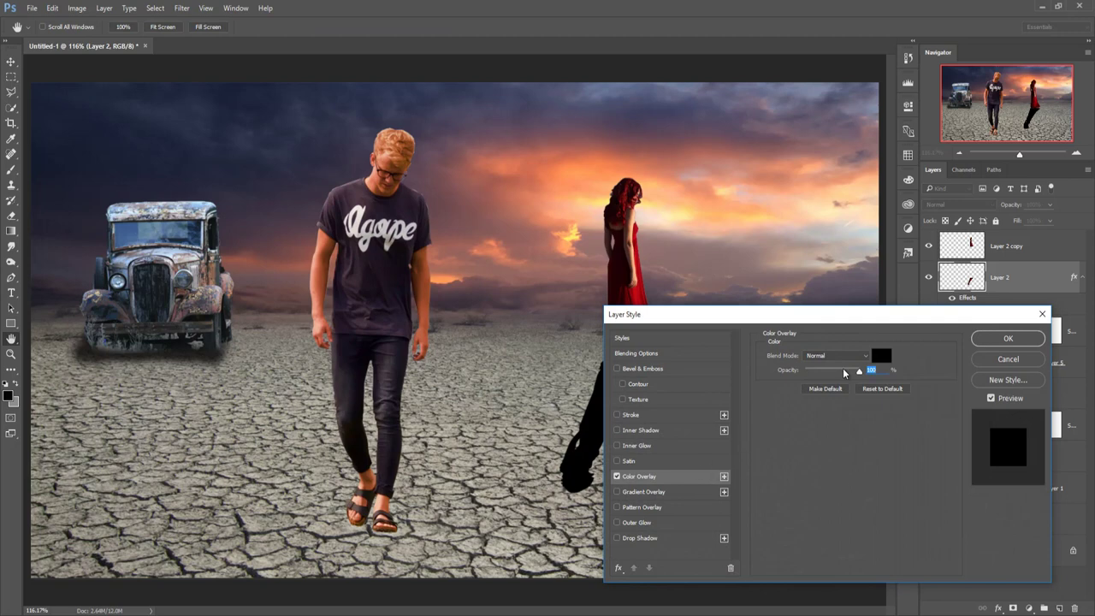
pyautogui.click(986, 345)
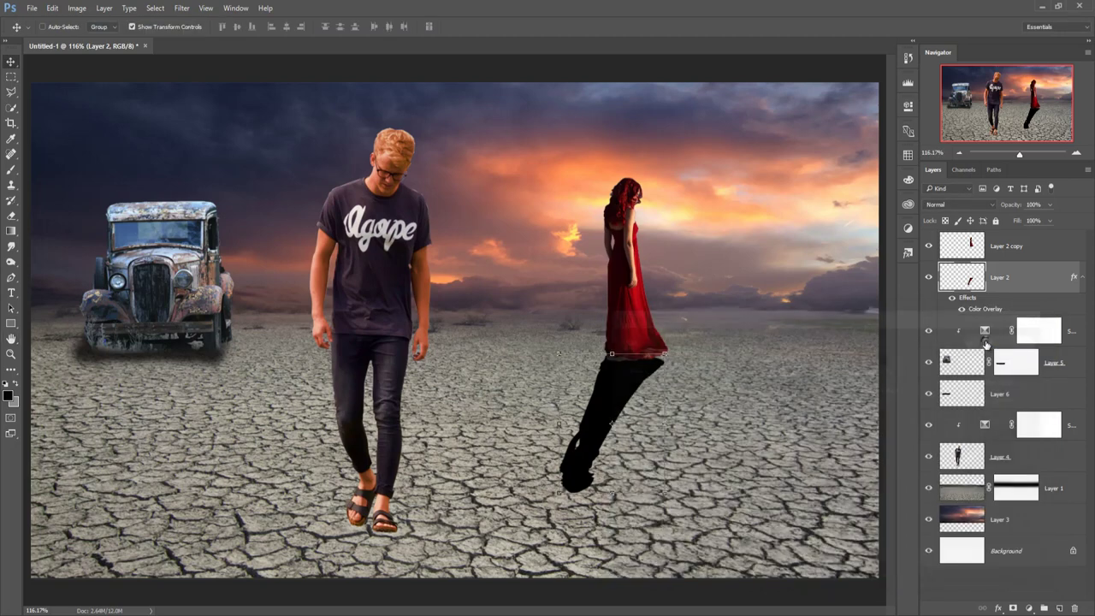
pyautogui.click(1050, 205)
pyautogui.moveTo(1041, 221); pyautogui.dragTo(1032, 220)
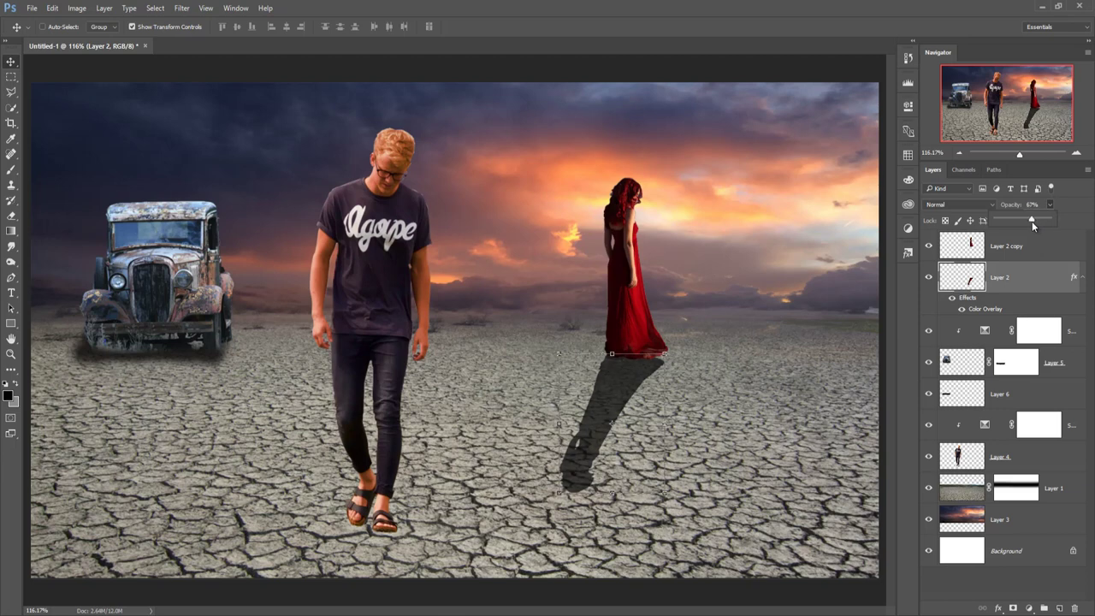
pyautogui.moveTo(1030, 221); pyautogui.dragTo(1029, 221)
# Step: Soften the shadow with a 2.3-pixel Gaussian Blur
pyautogui.click(186, 11)
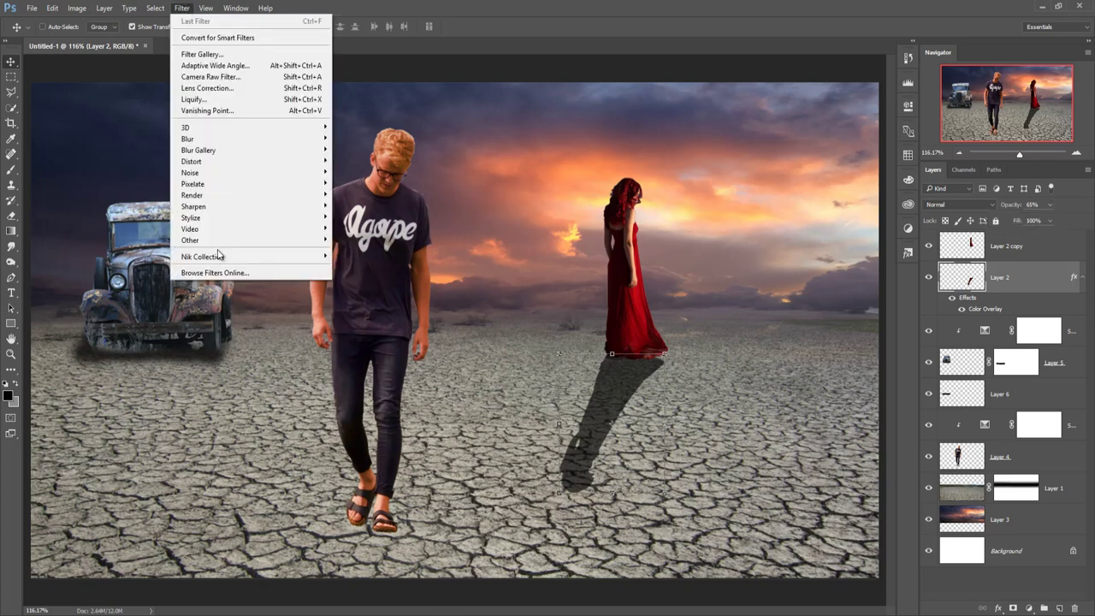
pyautogui.moveTo(206, 138)
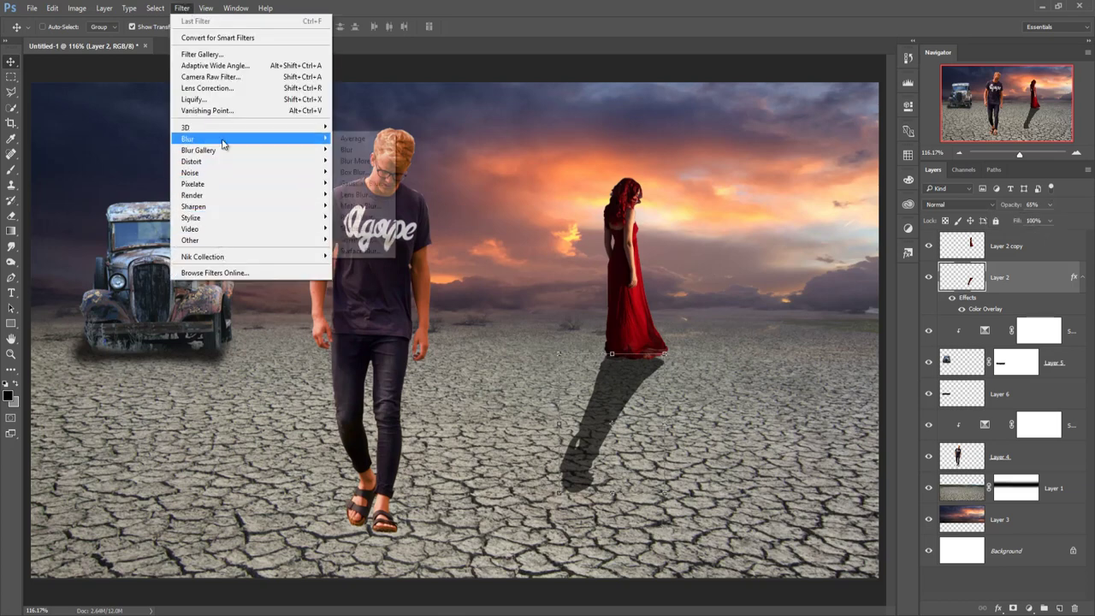
pyautogui.click(362, 183)
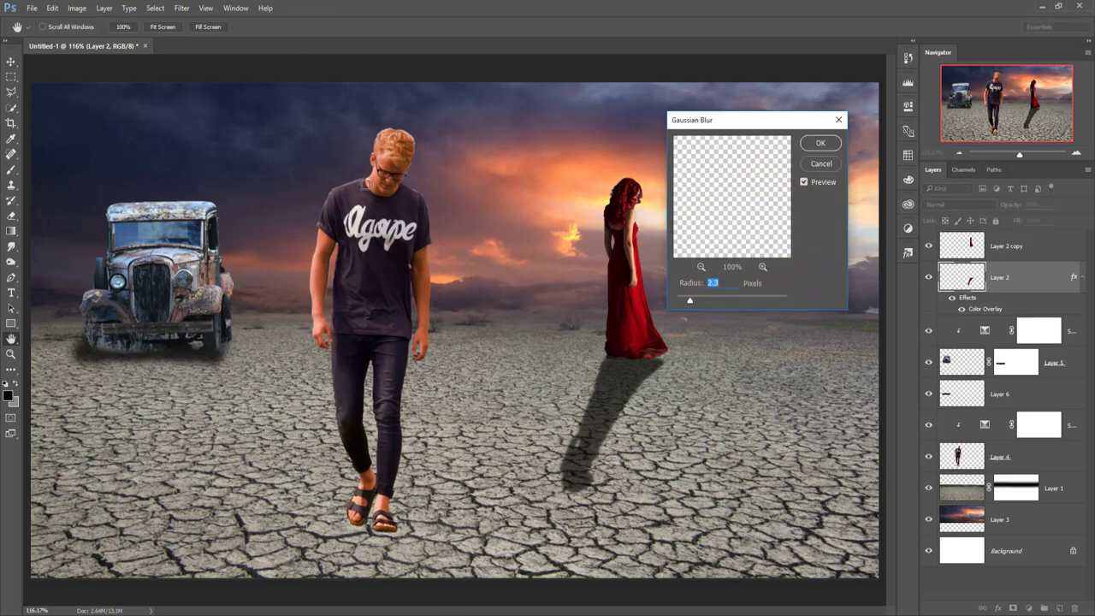
pyautogui.click(813, 145)
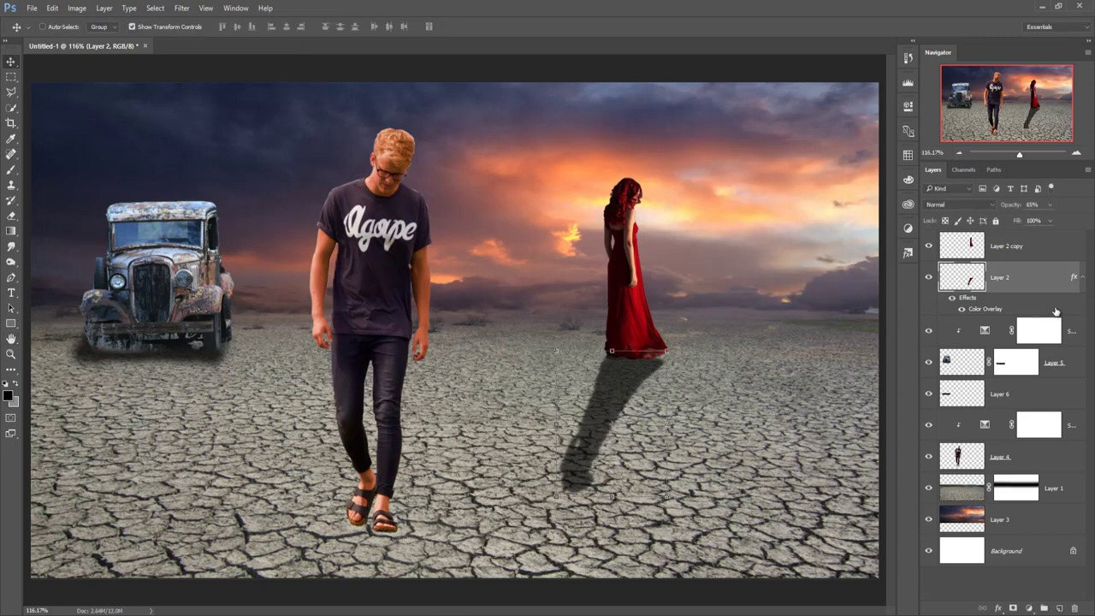
pyautogui.click(1040, 453)
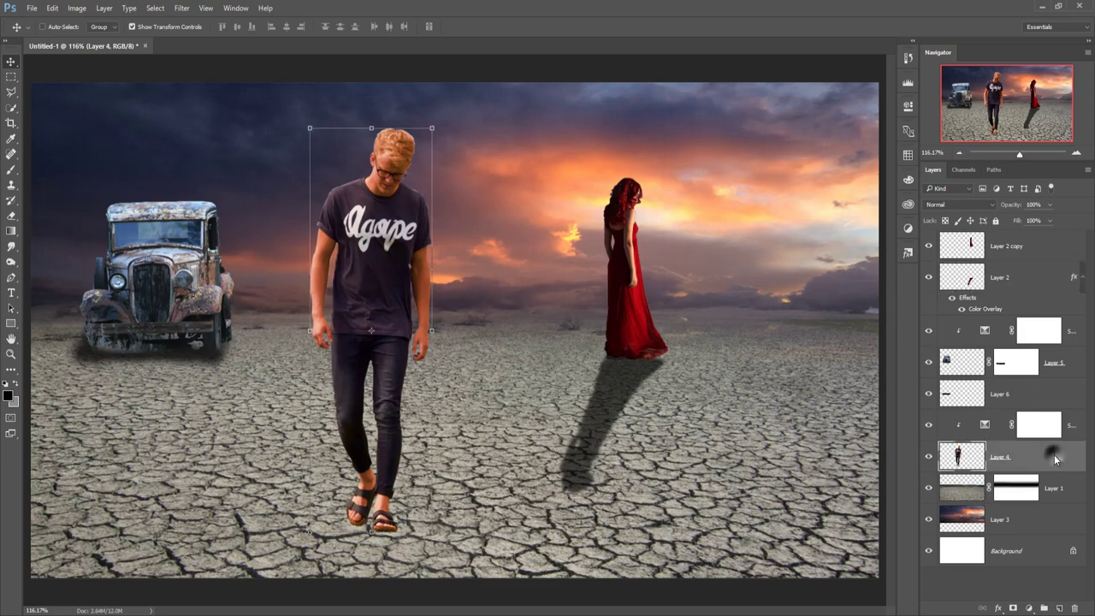
# Step: Duplicate the man's layer (Layer 4) and clip the Selective Color adjustment to it
pyautogui.rightClick(1050, 455)
pyautogui.click(997, 172)
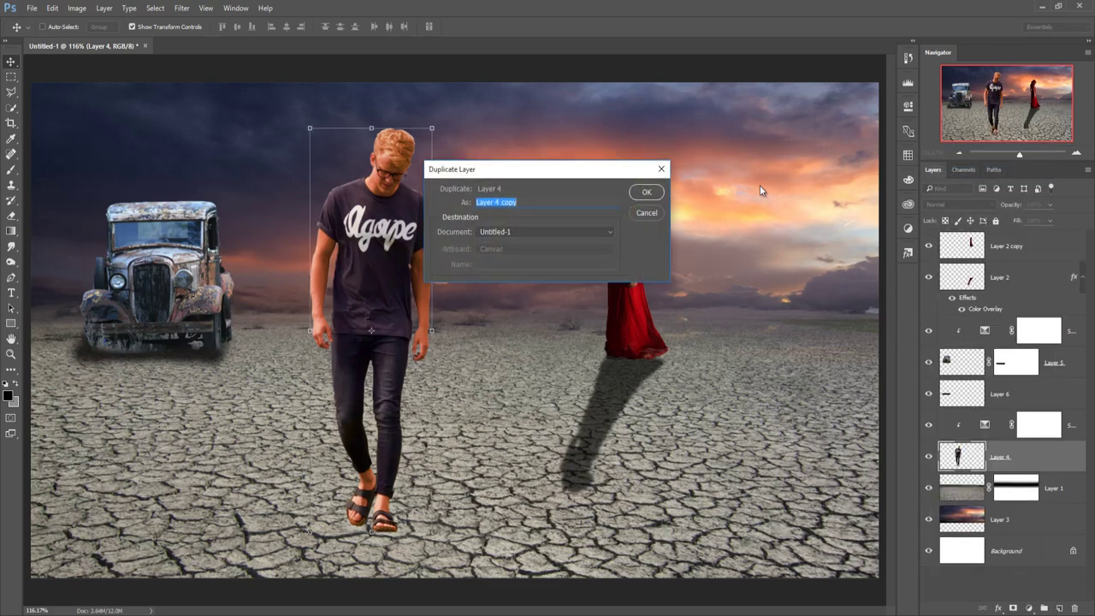
pyautogui.click(644, 192)
pyautogui.rightClick(1065, 426)
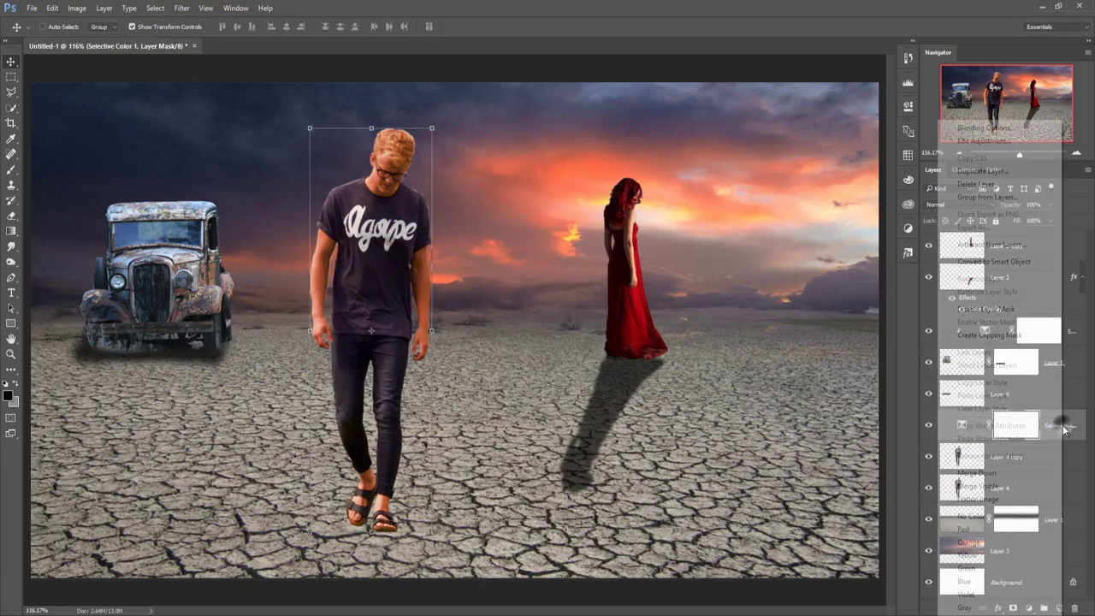
pyautogui.click(1014, 335)
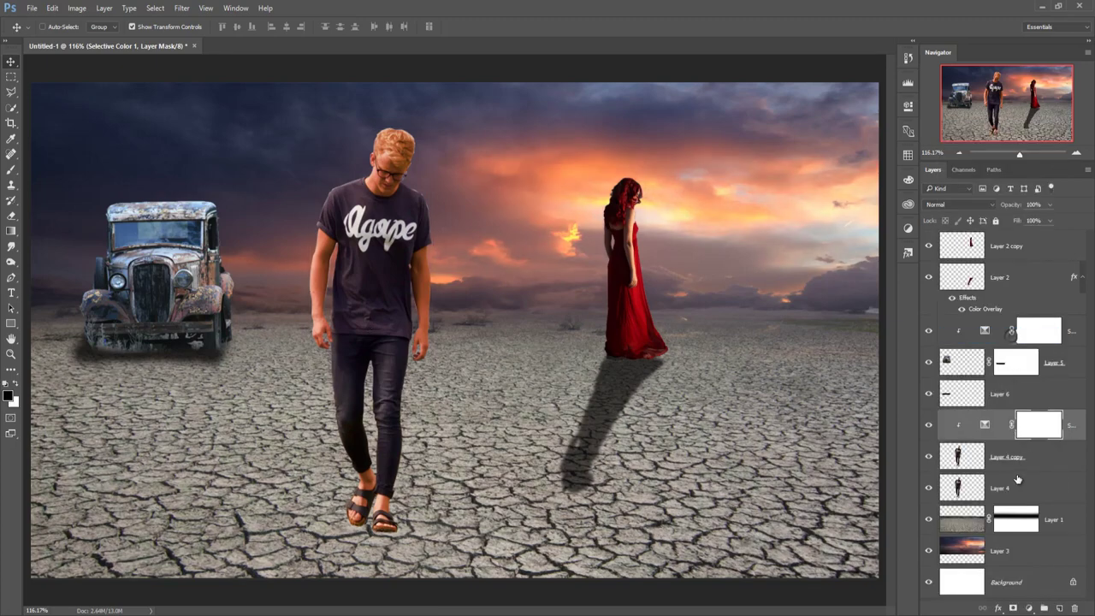
# Step: Flip Layer 4 below the man's feet and skew it left to about -38.72°
pyautogui.click(1014, 491)
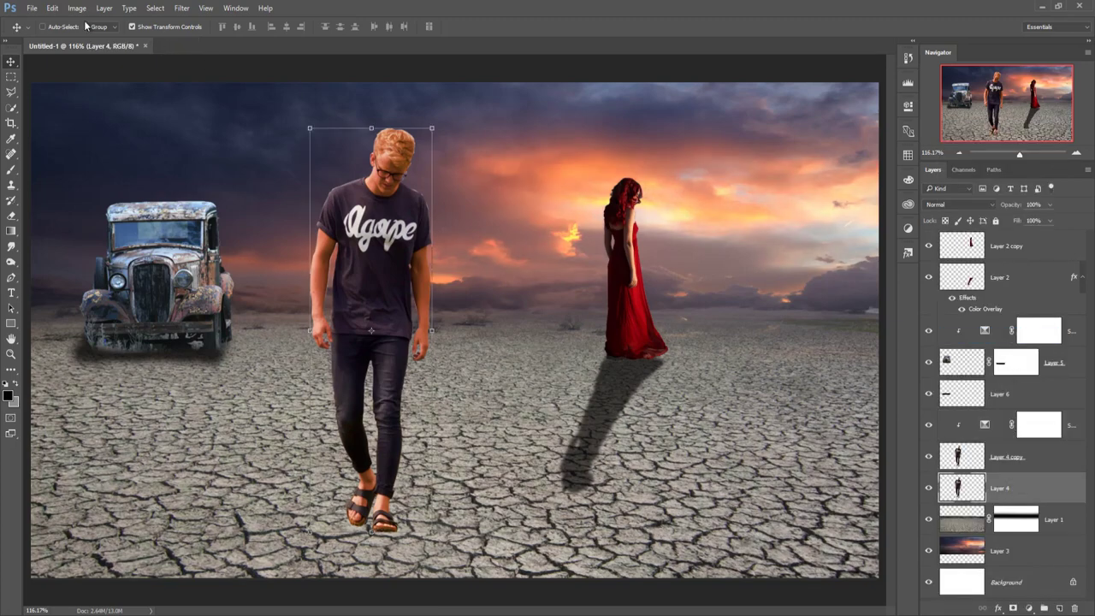
pyautogui.click(53, 8)
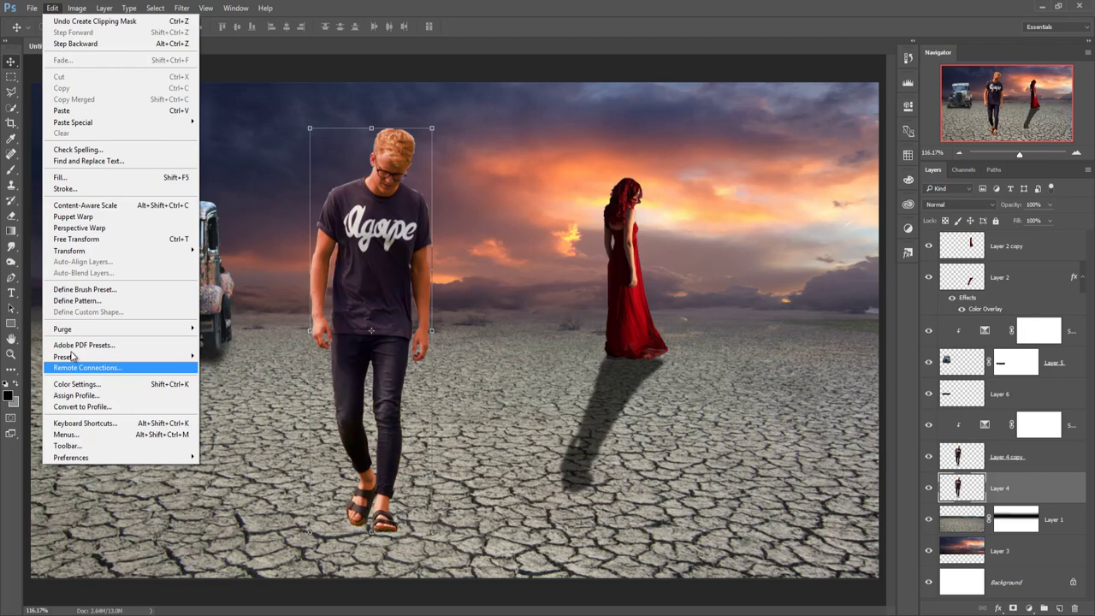
pyautogui.press('Escape')
pyautogui.moveTo(389, 596)
pyautogui.mouseDown()
pyautogui.moveTo(389, 571)
pyautogui.moveTo(413, 555)
pyautogui.mouseUp()
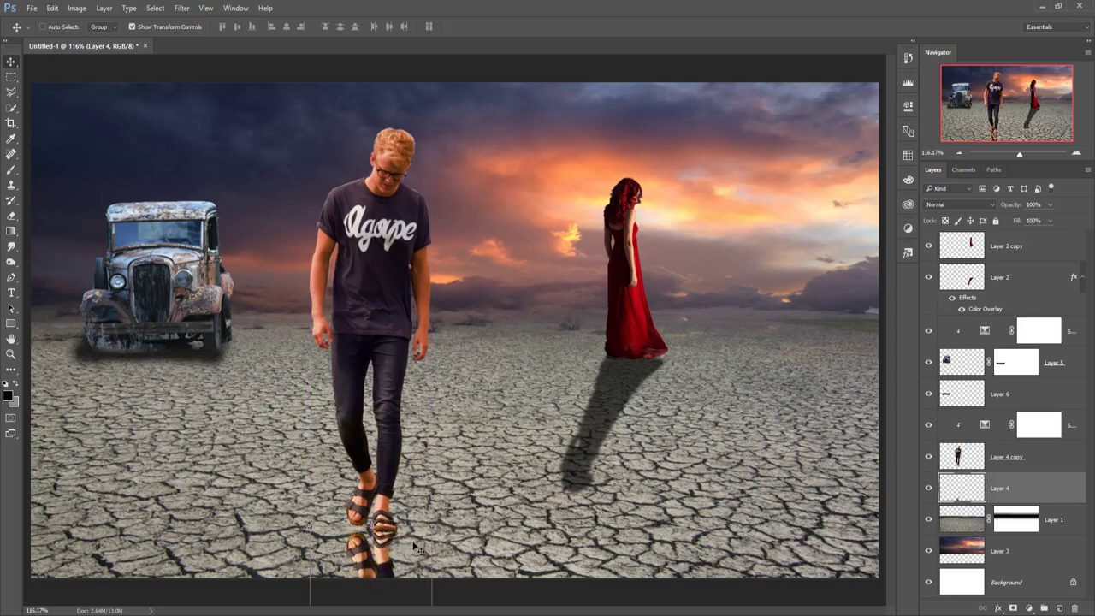
pyautogui.hotkey('ctrl', '-')
pyautogui.hotkey('ctrl', '-')
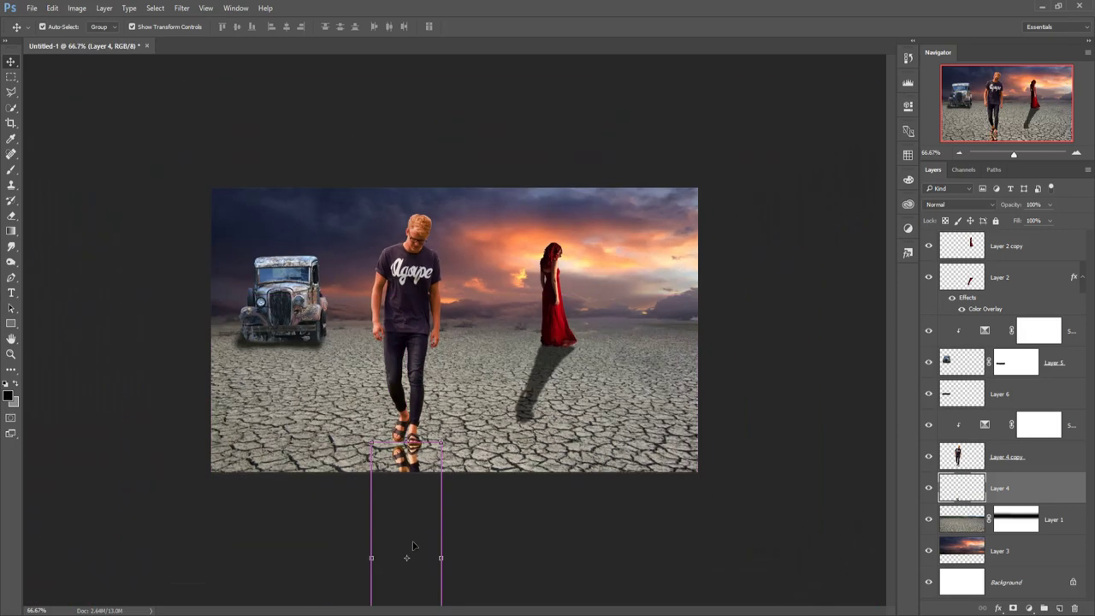
pyautogui.hotkey('ctrl', '-')
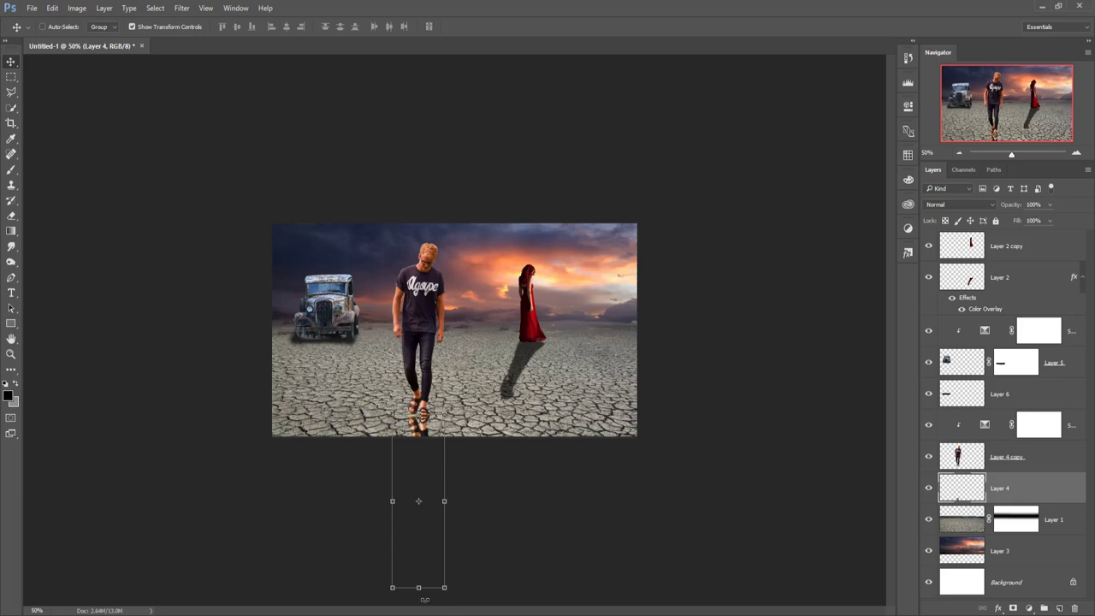
pyautogui.moveTo(419, 589); pyautogui.dragTo(312, 554)
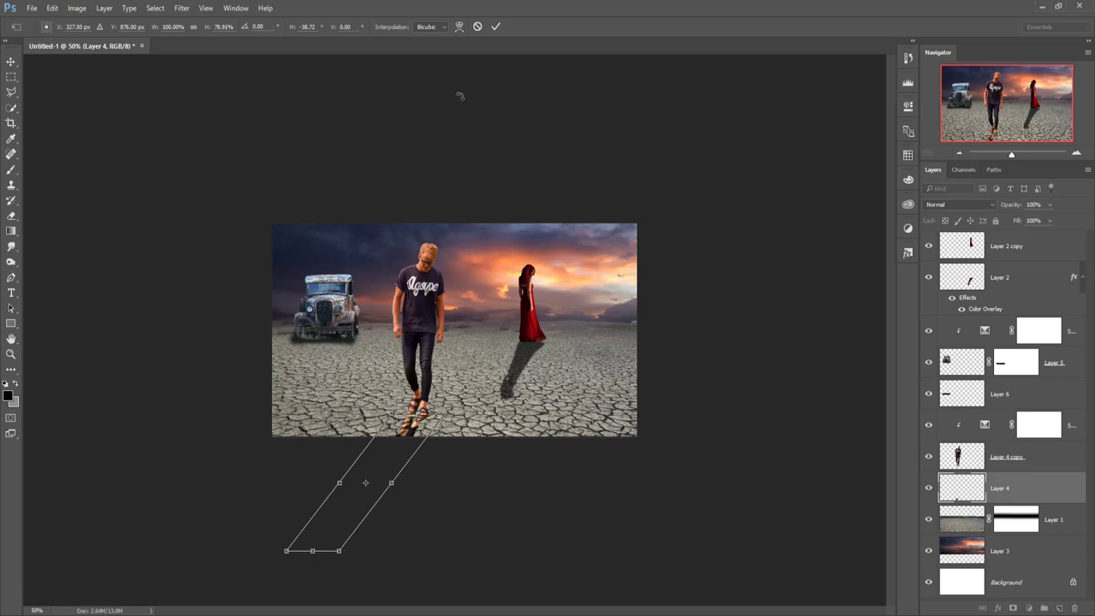
# Step: Commit the skew and give the man's shadow a black Color Overlay at 61% opacity
pyautogui.click(496, 27)
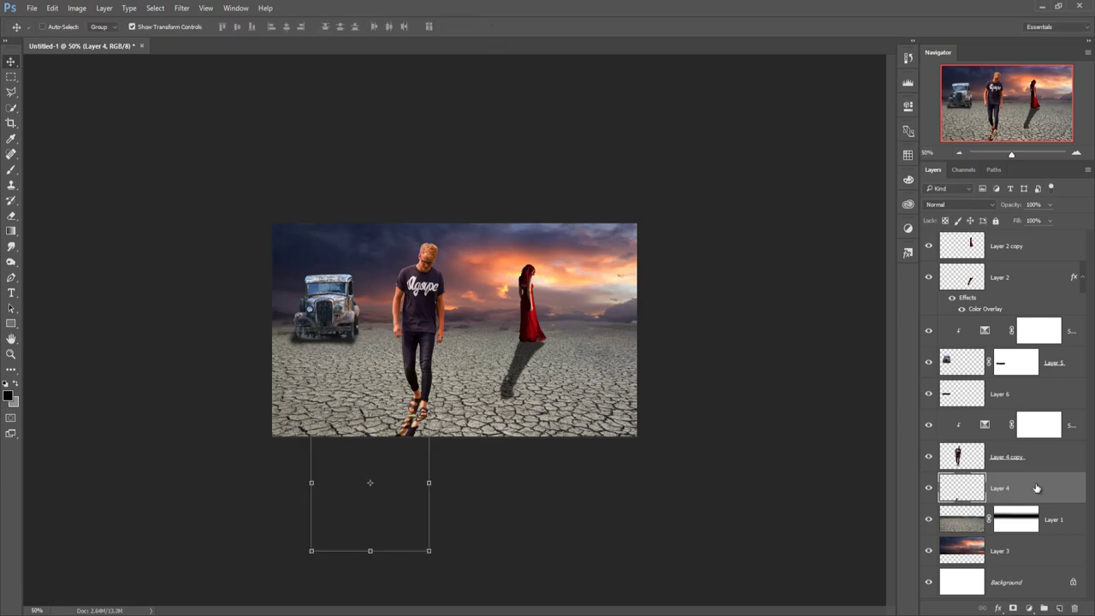
pyautogui.click(998, 608)
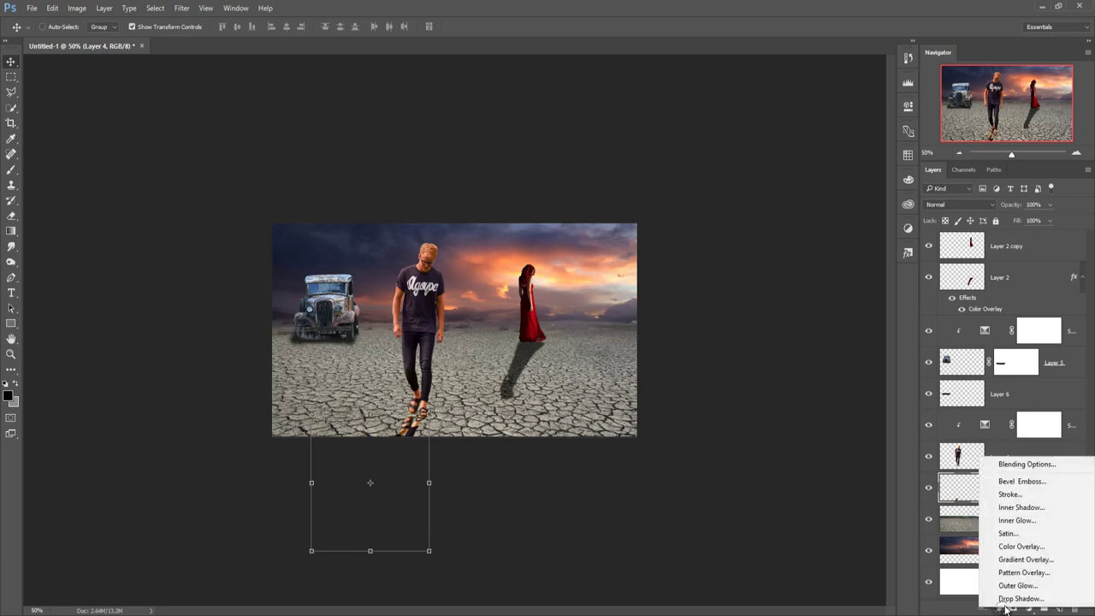
pyautogui.click(1019, 552)
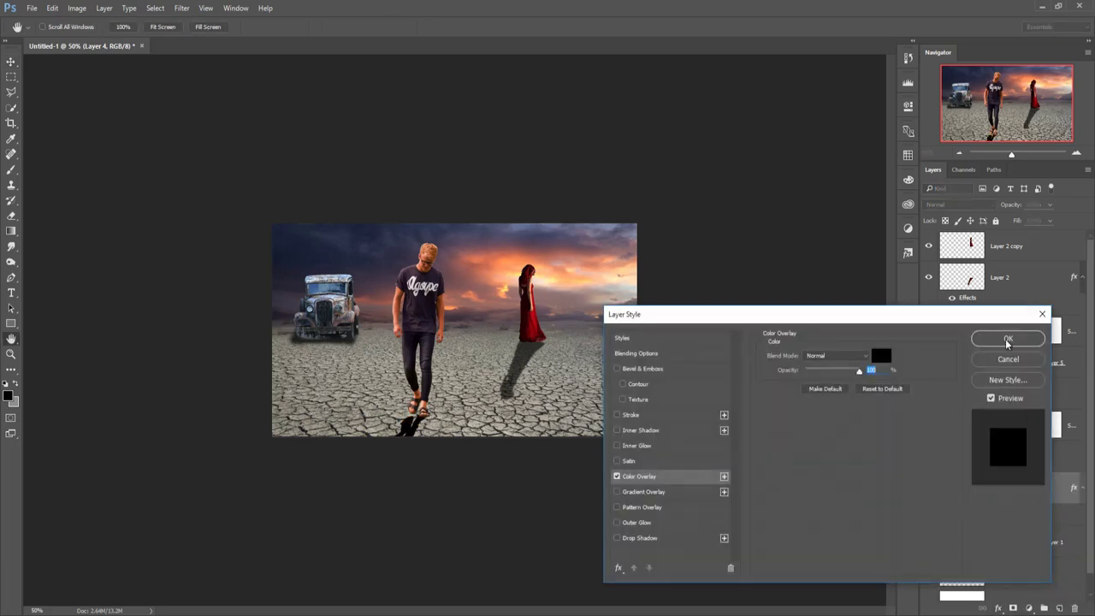
pyautogui.click(1008, 338)
pyautogui.click(1049, 205)
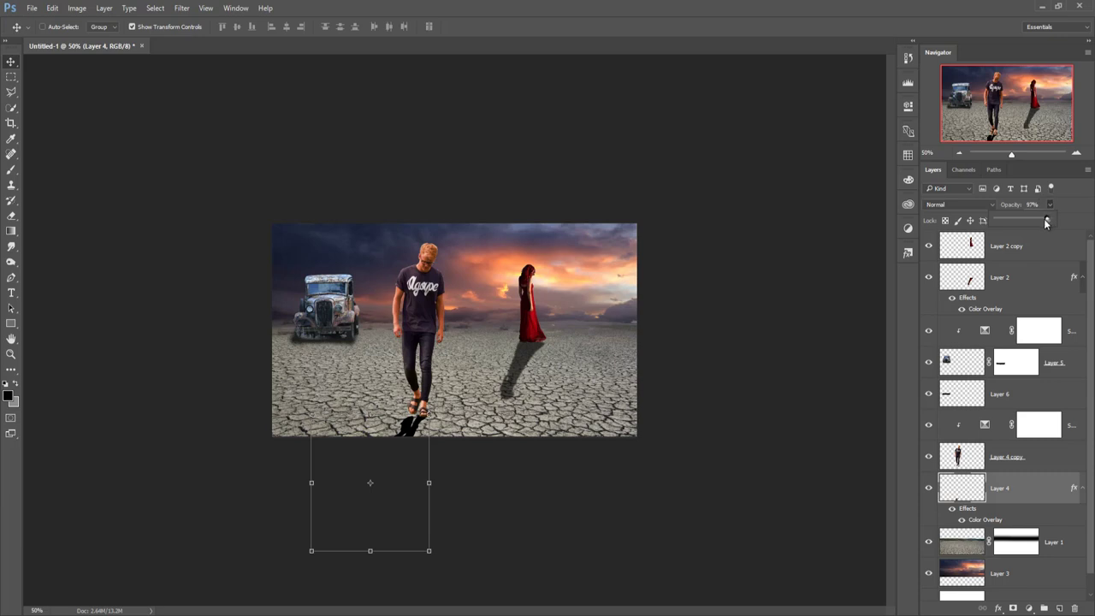
pyautogui.moveTo(1050, 220); pyautogui.dragTo(1021, 221)
# Step: Gaussian-blur the shadow and add an empty Layer 7 clipped to the man
pyautogui.click(182, 8)
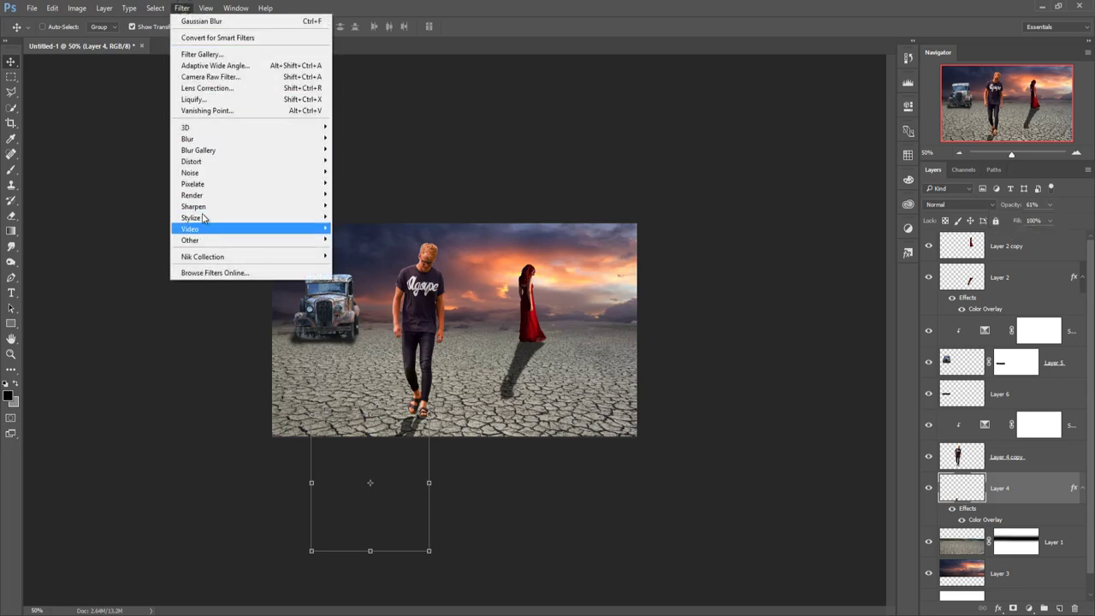
pyautogui.moveTo(187, 139)
pyautogui.click(359, 180)
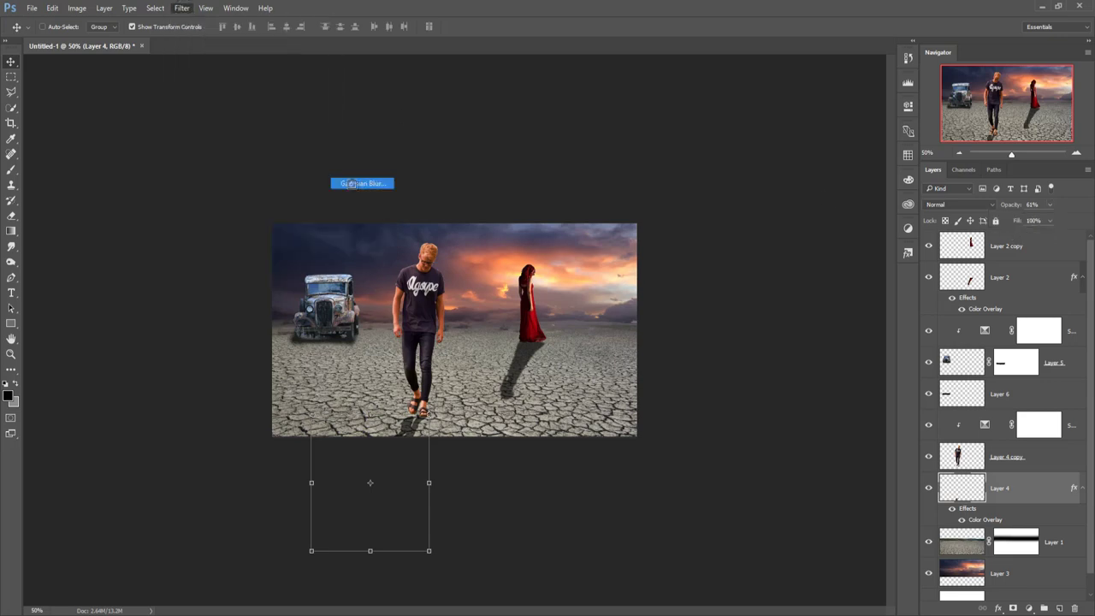
pyautogui.click(820, 143)
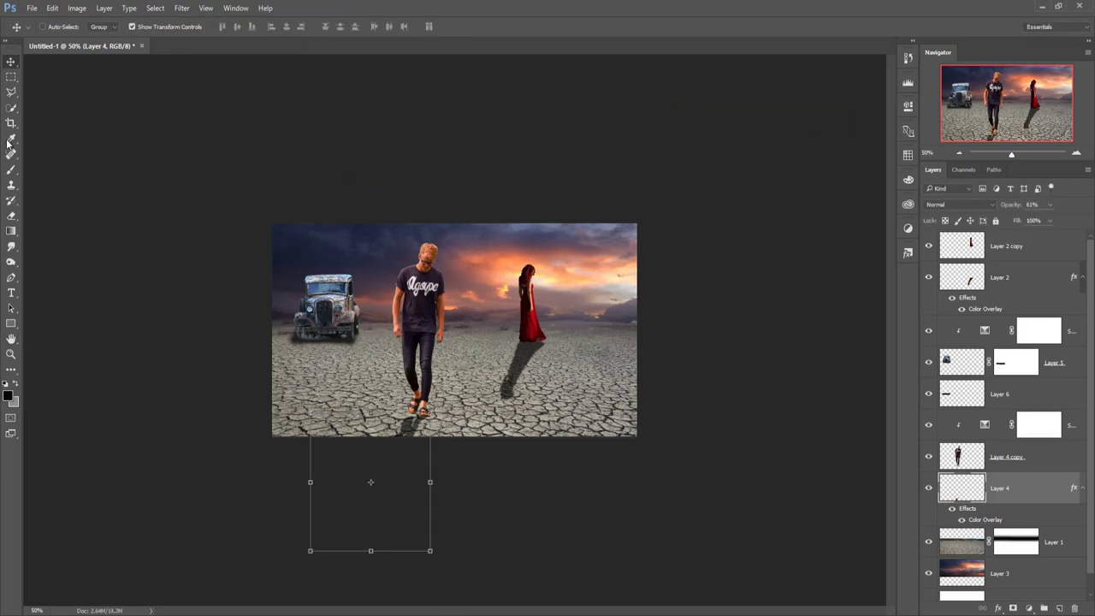
pyautogui.click(1033, 463)
pyautogui.click(1060, 607)
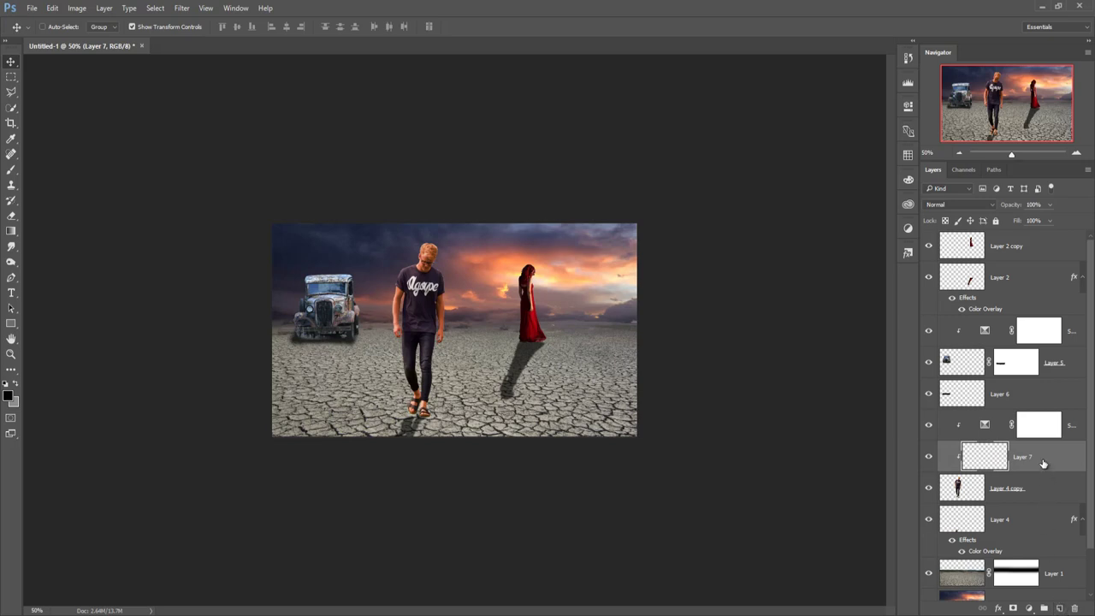
# Step: Fill Layer 7 with 50% gray and set its blend mode to Overlay
pyautogui.click(52, 8)
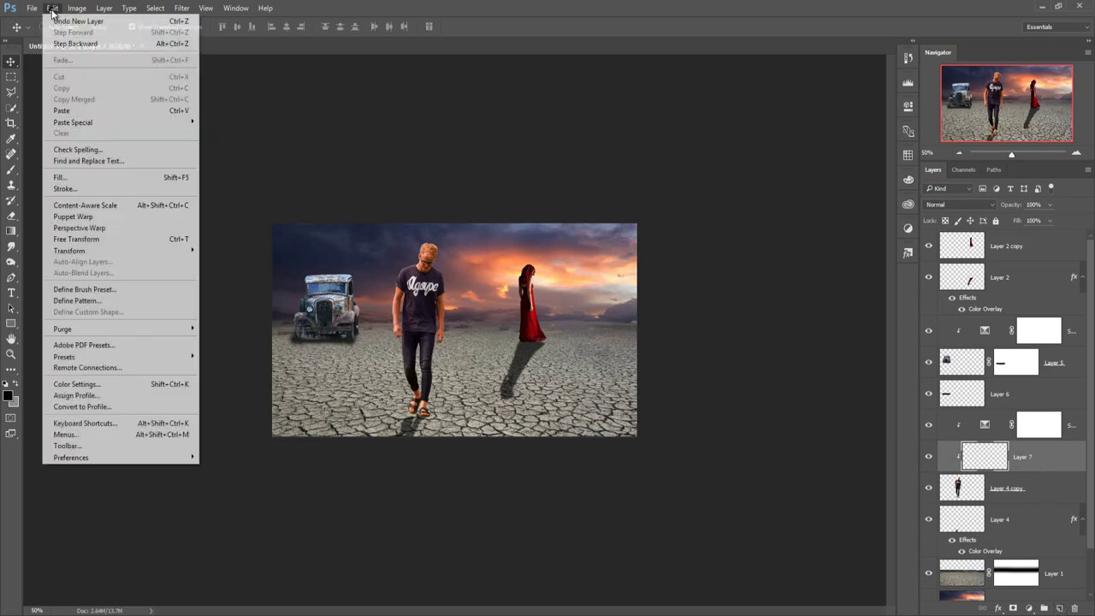
pyautogui.click(68, 178)
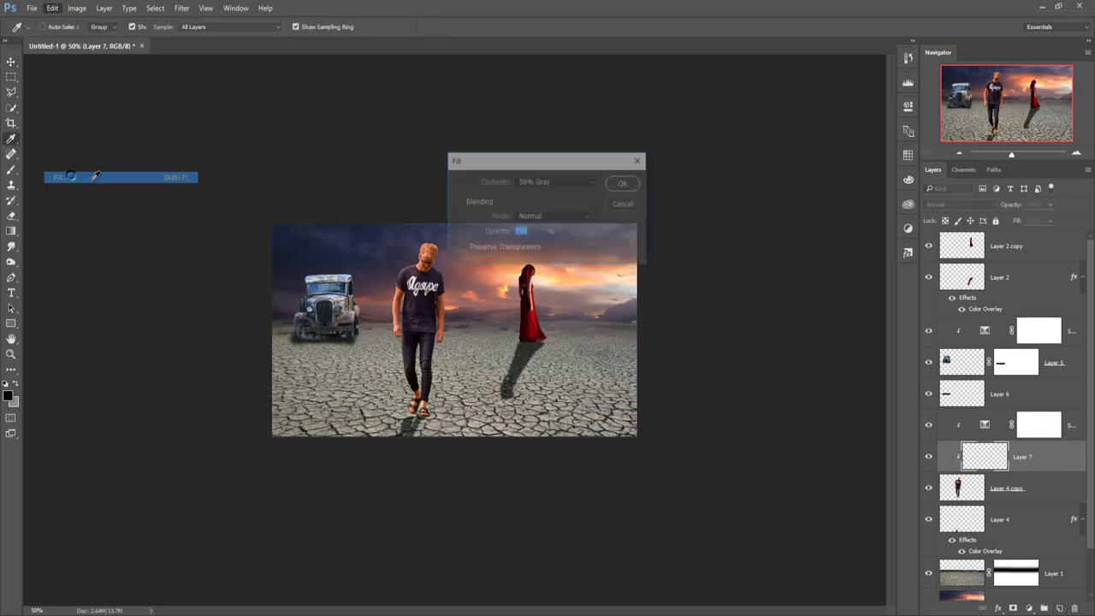
pyautogui.click(623, 185)
pyautogui.press('v')
pyautogui.click(973, 204)
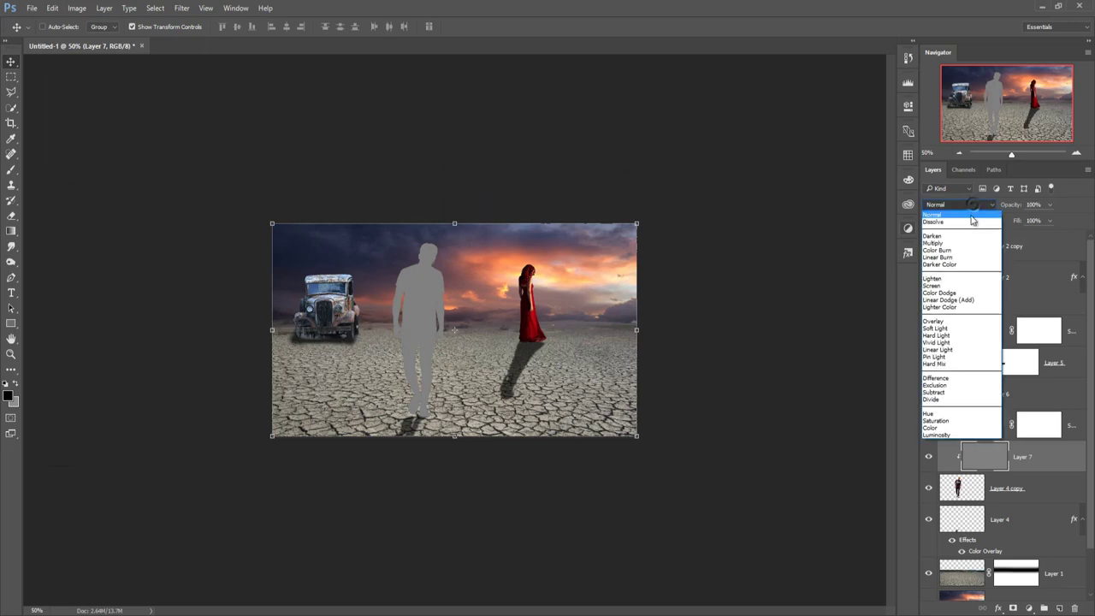
pyautogui.click(964, 326)
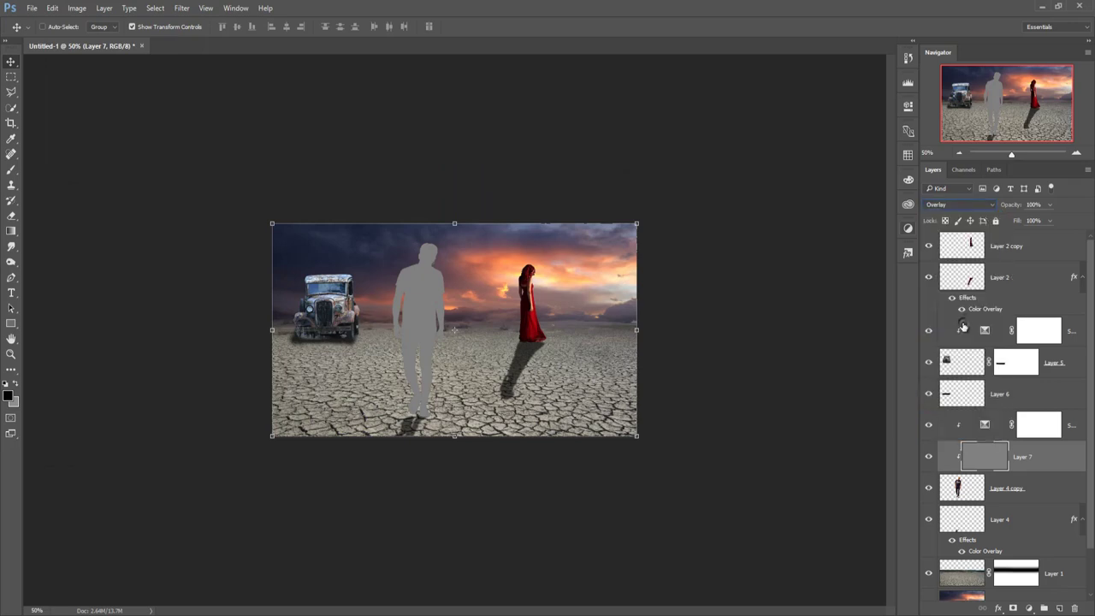
pyautogui.moveTo(15, 267); pyautogui.dragTo(45, 261)
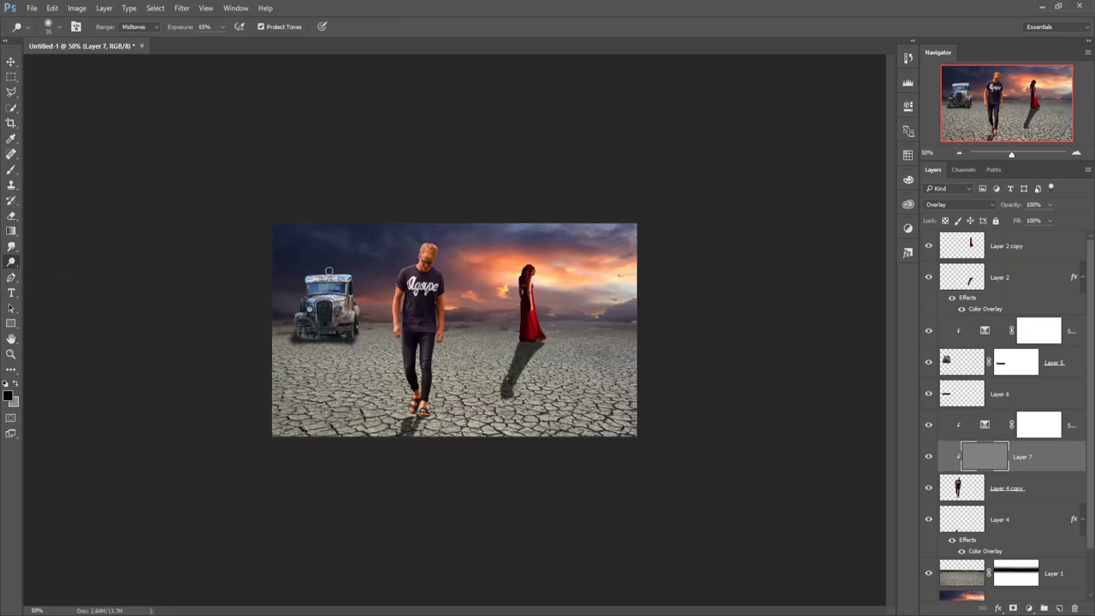
# Step: Zoom in and dodge highlights on the man's shirt, arms, hand and right forearm
pyautogui.scroll(1, 454, 321)
pyautogui.scroll(2, 453, 321)
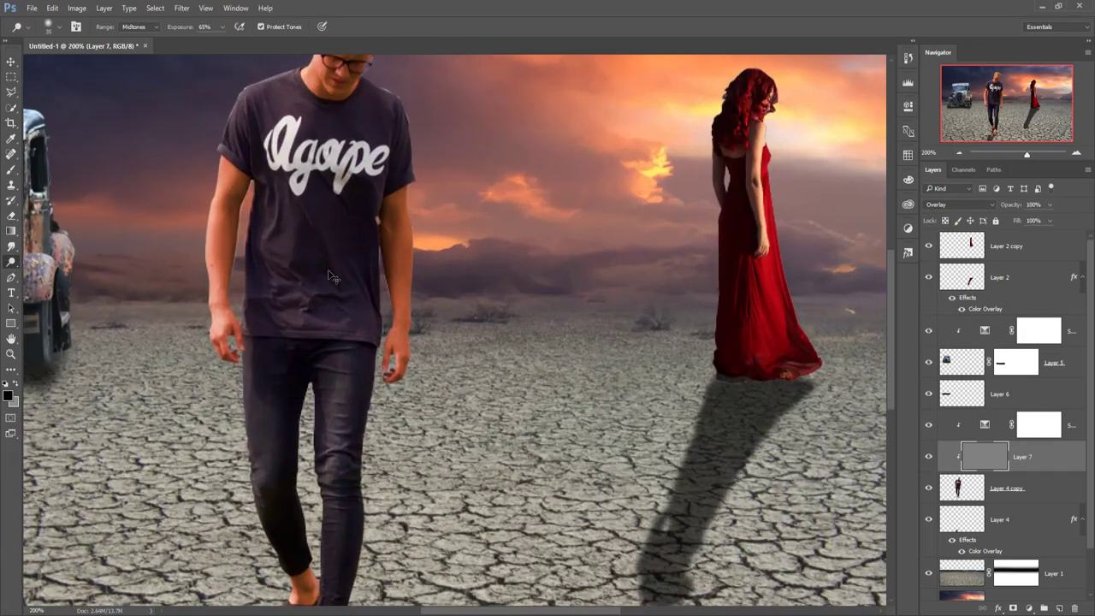
pyautogui.scroll(1, 454, 321)
pyautogui.scroll(1, 453, 321)
pyautogui.moveTo(185, 183); pyautogui.dragTo(382, 522)
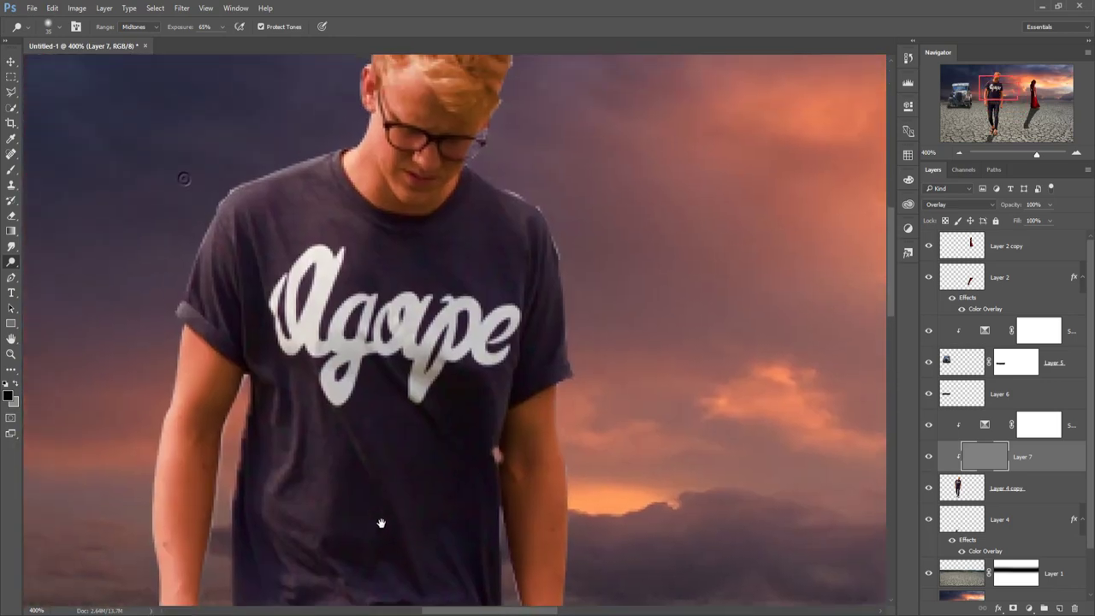
pyautogui.moveTo(306, 218)
pyautogui.mouseDown()
pyautogui.moveTo(306, 176)
pyautogui.moveTo(245, 237)
pyautogui.moveTo(245, 220)
pyautogui.moveTo(216, 224)
pyautogui.moveTo(171, 330)
pyautogui.moveTo(196, 305)
pyautogui.moveTo(143, 534)
pyautogui.mouseUp()
pyautogui.moveTo(163, 459)
pyautogui.mouseDown()
pyautogui.moveTo(200, 286)
pyautogui.moveTo(192, 479)
pyautogui.moveTo(224, 531)
pyautogui.mouseUp()
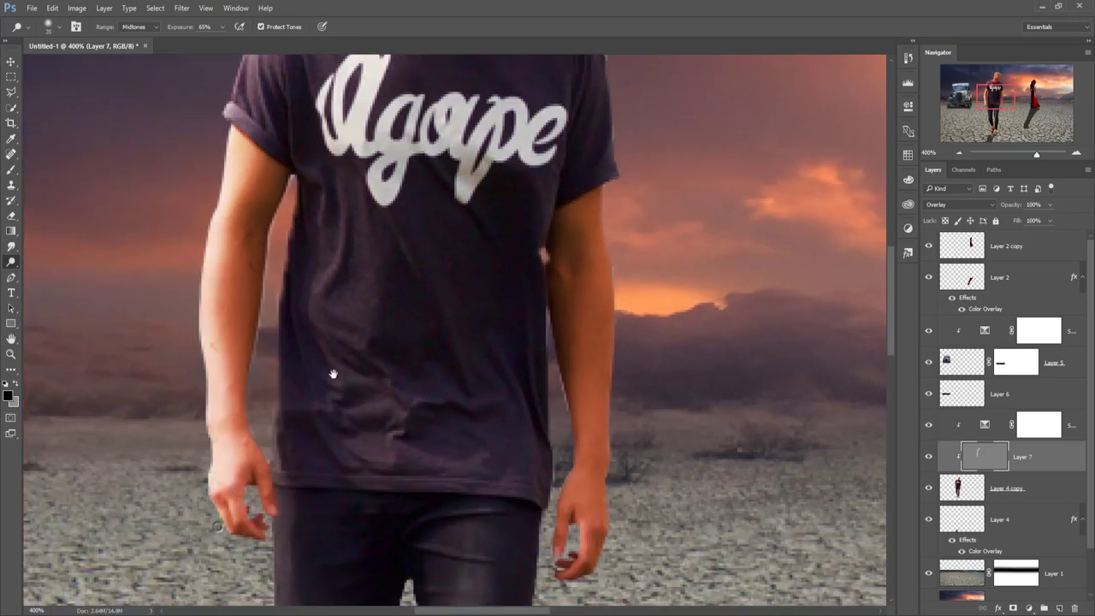
pyautogui.moveTo(278, 70); pyautogui.dragTo(200, 293)
pyautogui.moveTo(256, 459)
pyautogui.mouseDown()
pyautogui.moveTo(273, 580)
pyautogui.moveTo(237, 525)
pyautogui.moveTo(266, 571)
pyautogui.moveTo(372, 568)
pyautogui.moveTo(300, 420)
pyautogui.moveTo(327, 362)
pyautogui.moveTo(359, 397)
pyautogui.moveTo(342, 330)
pyautogui.moveTo(440, 330)
pyautogui.moveTo(511, 355)
pyautogui.moveTo(479, 334)
pyautogui.moveTo(518, 349)
pyautogui.moveTo(533, 299)
pyautogui.moveTo(515, 261)
pyautogui.moveTo(467, 228)
pyautogui.moveTo(521, 268)
pyautogui.moveTo(528, 384)
pyautogui.moveTo(508, 288)
pyautogui.moveTo(508, 268)
pyautogui.moveTo(534, 414)
pyautogui.moveTo(522, 120)
pyautogui.mouseUp()
pyautogui.moveTo(549, 187)
pyautogui.mouseDown()
pyautogui.moveTo(506, 147)
pyautogui.moveTo(556, 322)
pyautogui.moveTo(506, 134)
pyautogui.moveTo(534, 271)
pyautogui.moveTo(511, 479)
pyautogui.moveTo(521, 496)
pyautogui.moveTo(553, 127)
pyautogui.moveTo(517, 482)
pyautogui.mouseUp()
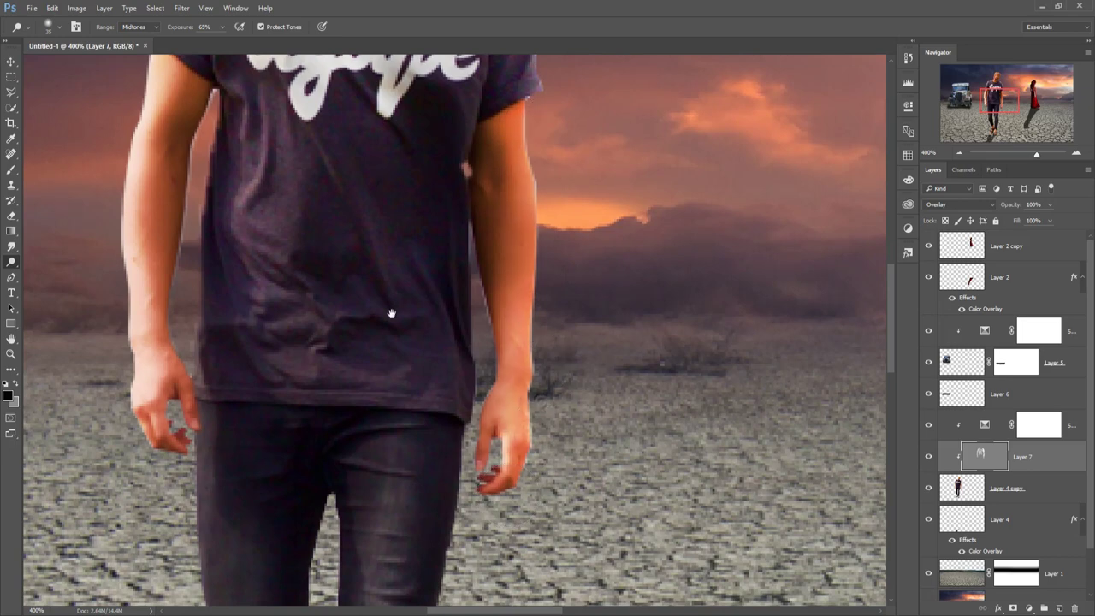
# Step: Dodge the Agape logo, the jeans' lower right leg and the man's hair
pyautogui.moveTo(391, 315); pyautogui.dragTo(403, 399)
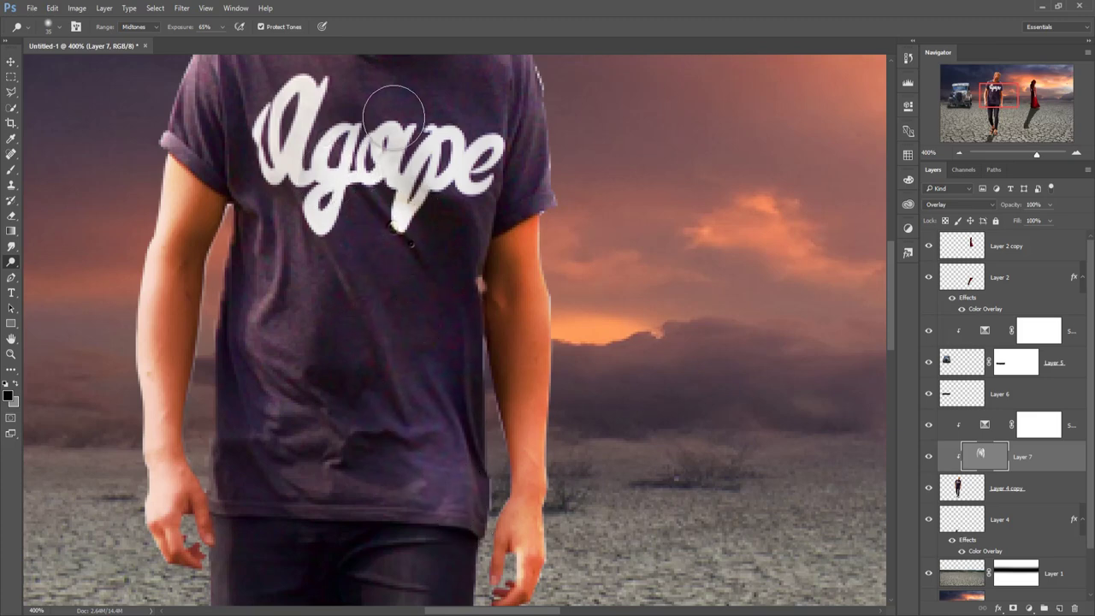
pyautogui.moveTo(362, 110); pyautogui.dragTo(308, 112)
pyautogui.moveTo(330, 237); pyautogui.dragTo(346, 376)
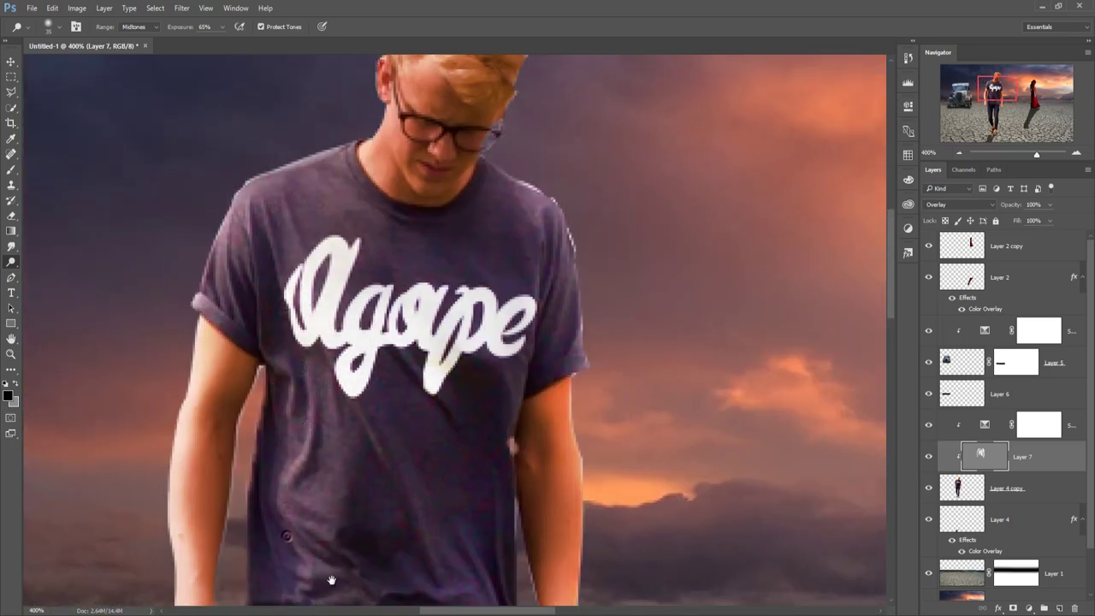
pyautogui.moveTo(370, 611); pyautogui.dragTo(364, 397)
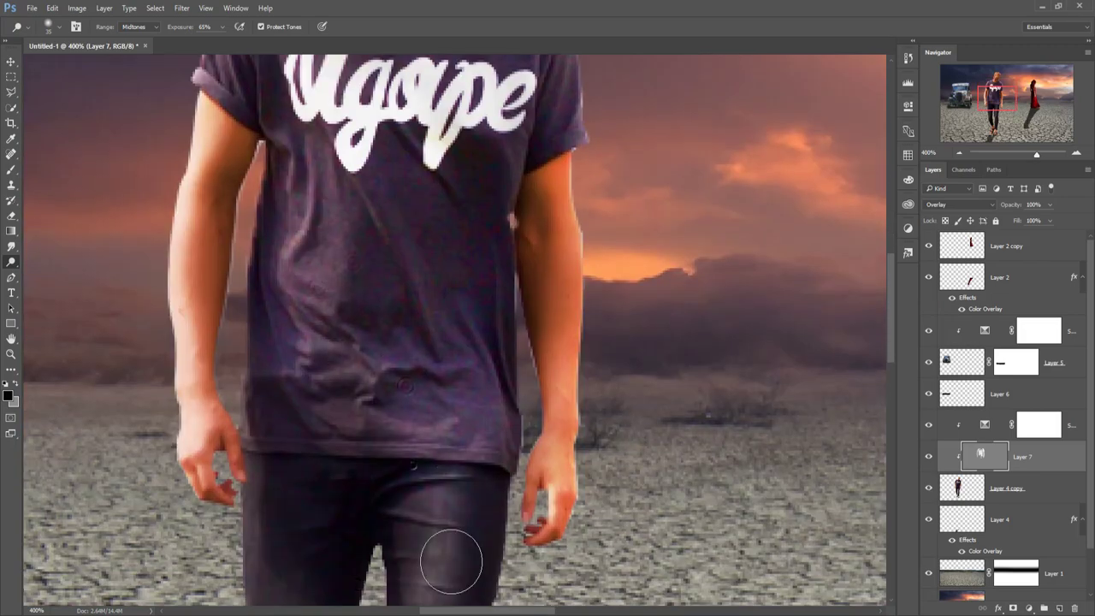
pyautogui.moveTo(438, 575); pyautogui.dragTo(513, 395)
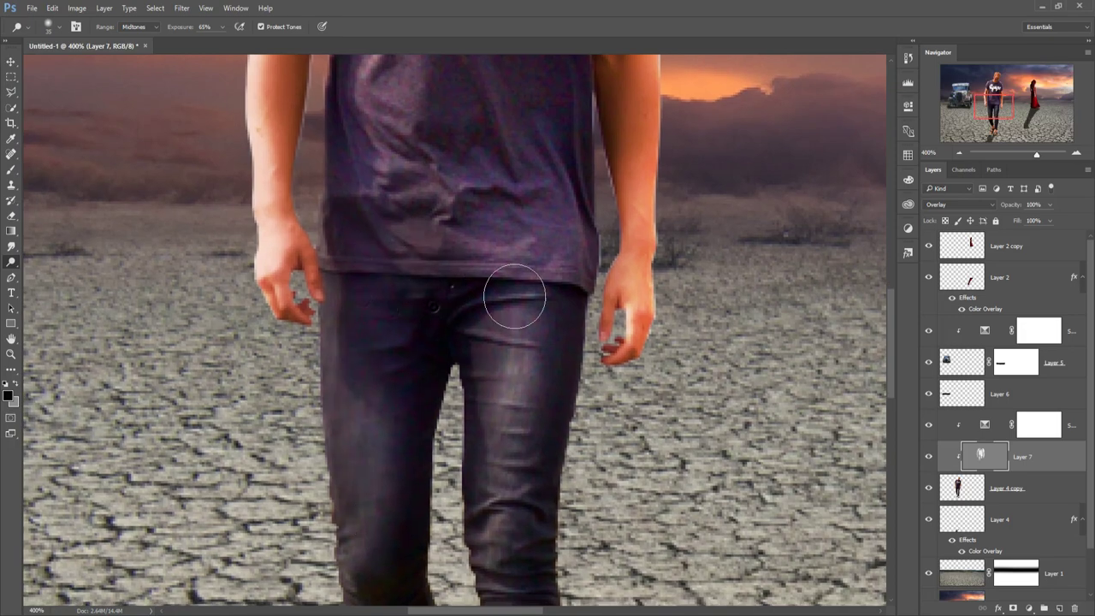
pyautogui.moveTo(496, 571); pyautogui.dragTo(496, 341)
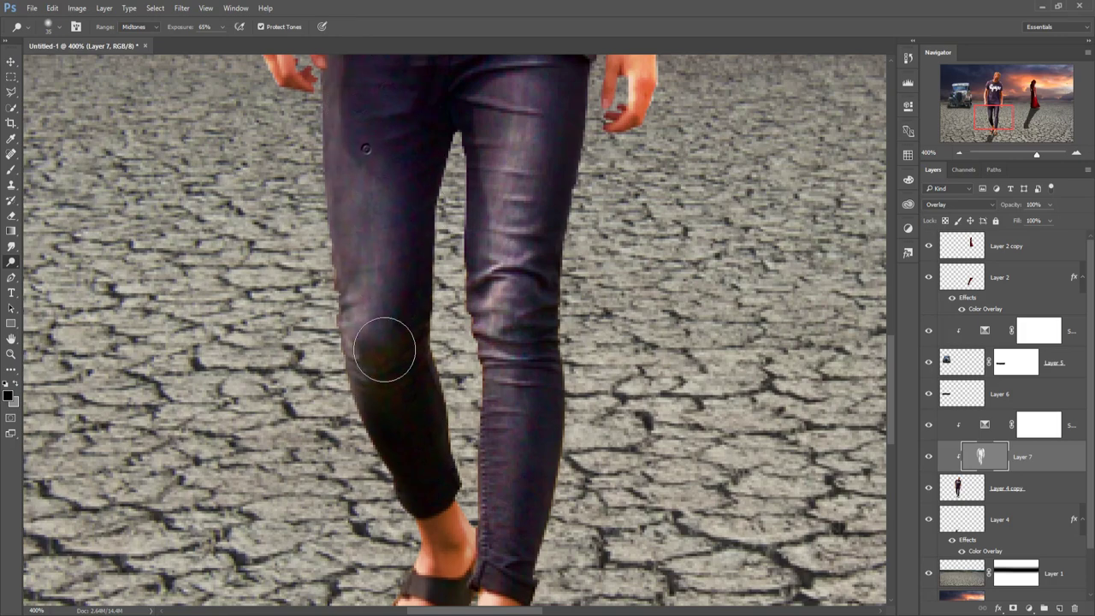
pyautogui.scroll(5, 410, 452)
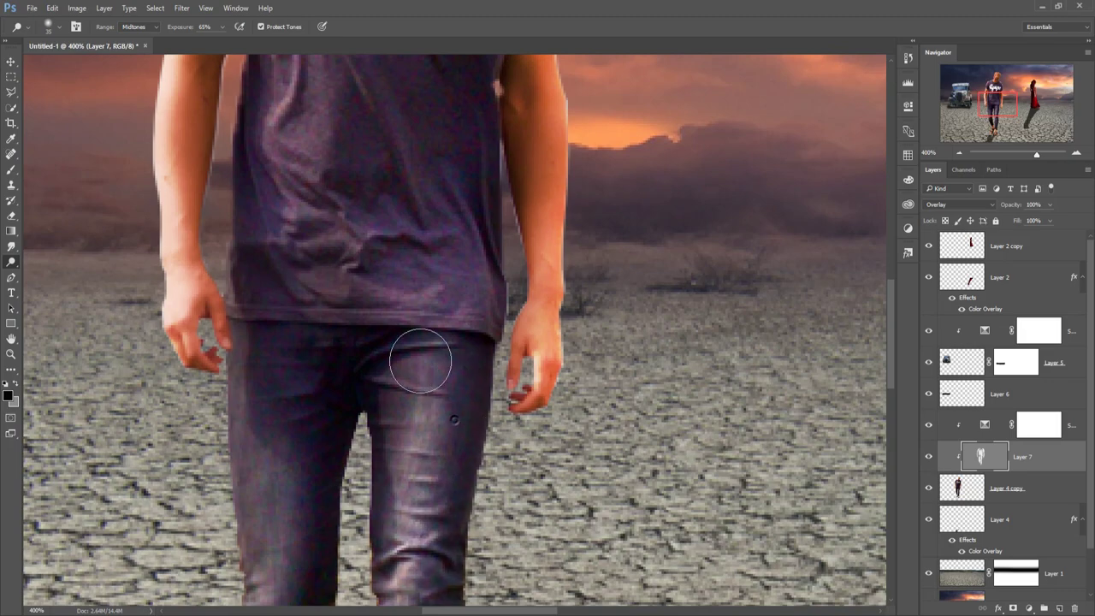
pyautogui.scroll(5, 432, 366)
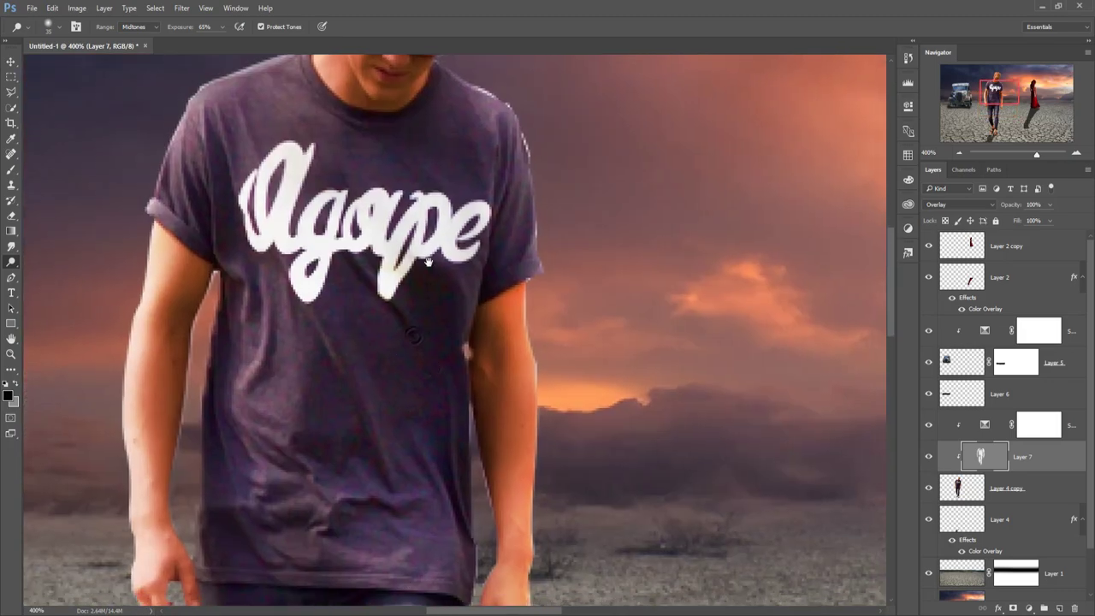
pyautogui.scroll(5, 411, 548)
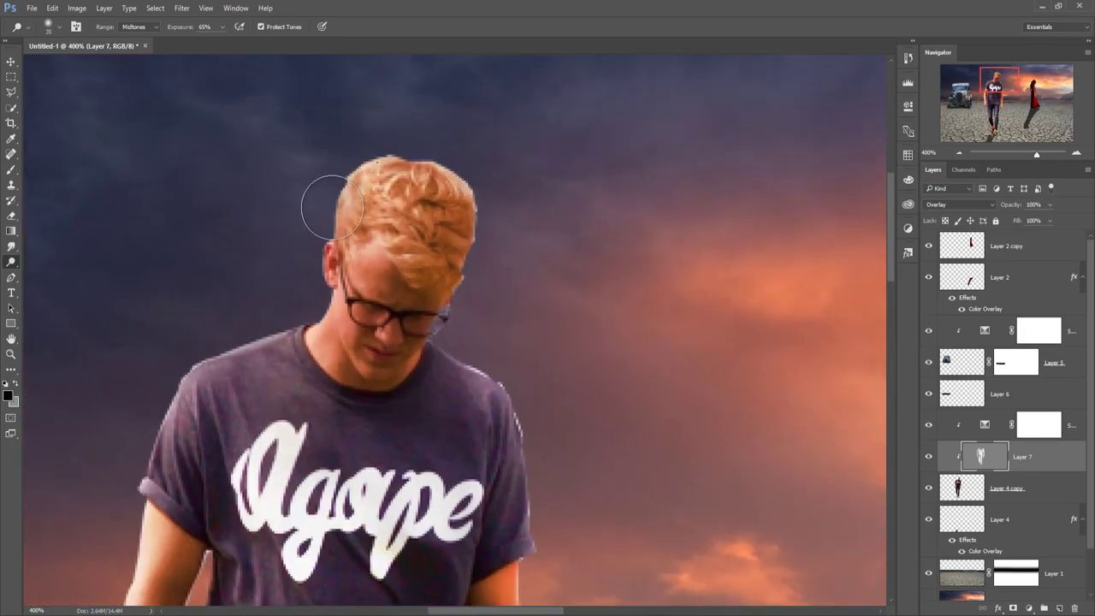
pyautogui.moveTo(350, 206); pyautogui.dragTo(402, 193)
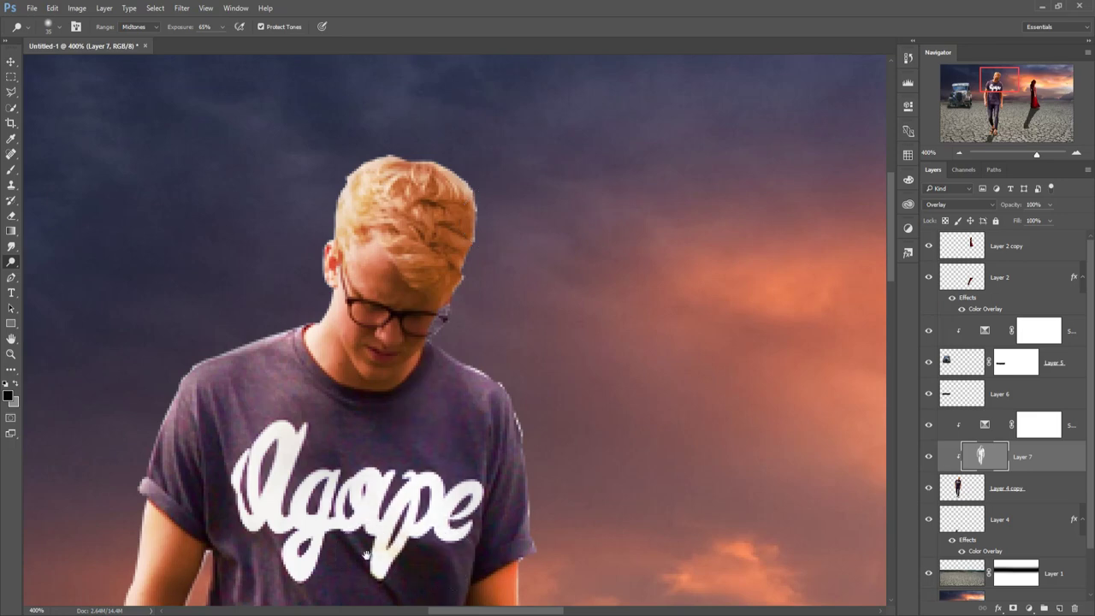
pyautogui.moveTo(425, 487); pyautogui.dragTo(462, 246)
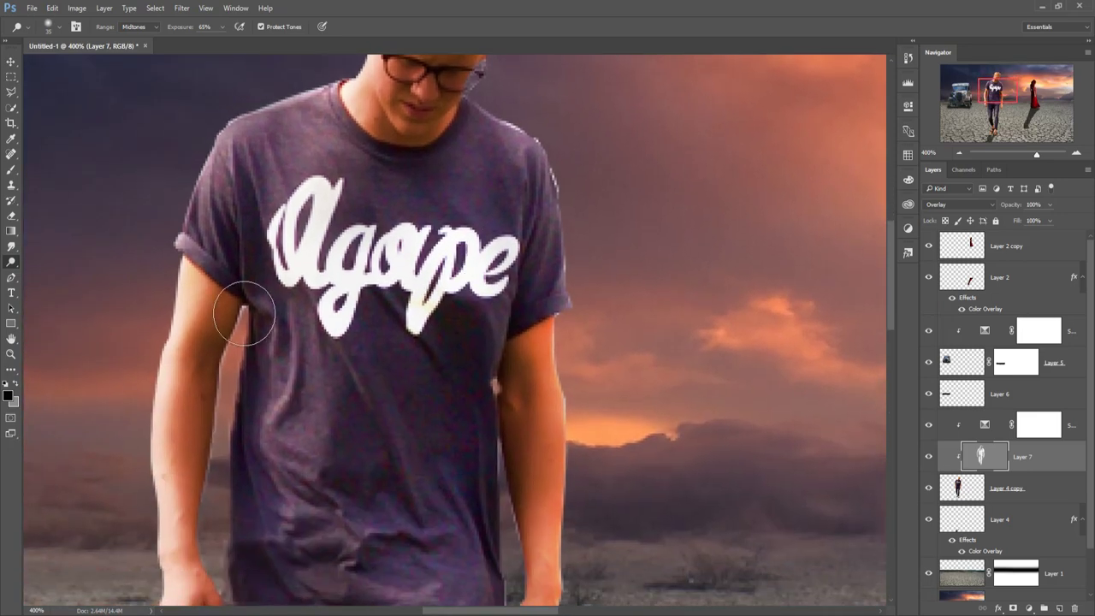
pyautogui.rightClick(21, 270)
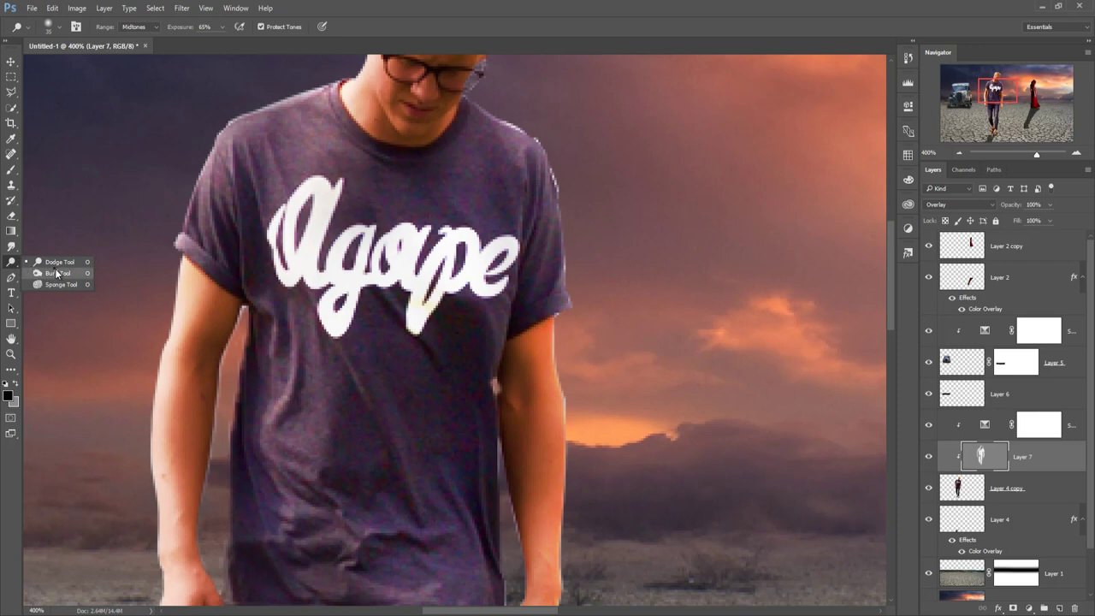
# Step: Burn the shadows on the man's shirt, then pan over his jeans, feet and head
pyautogui.click(52, 273)
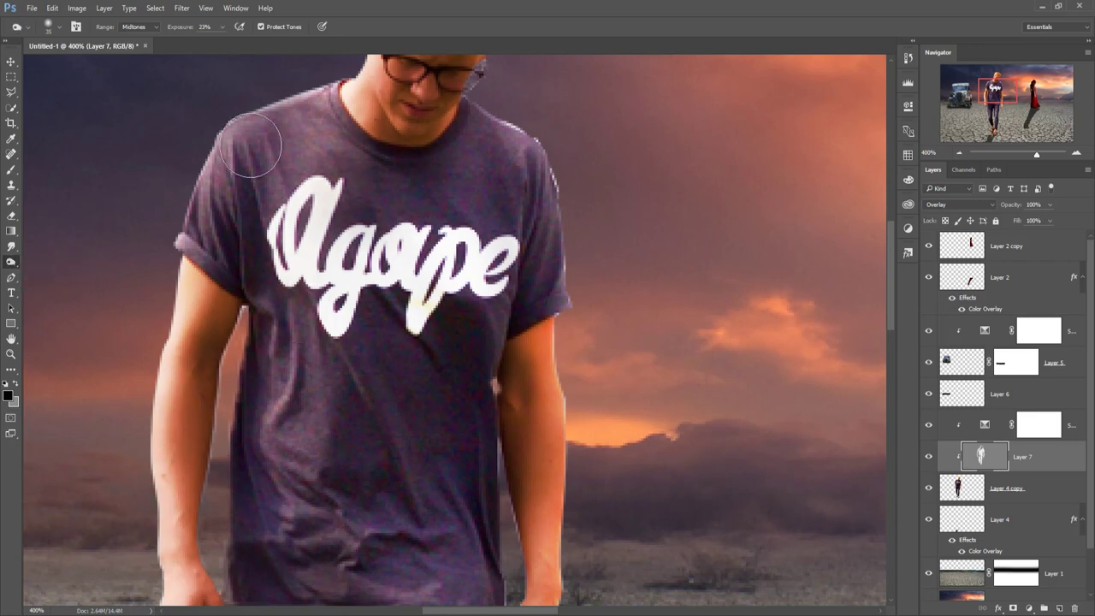
pyautogui.moveTo(295, 47)
pyautogui.mouseDown()
pyautogui.moveTo(355, 101)
pyautogui.moveTo(364, 39)
pyautogui.mouseUp()
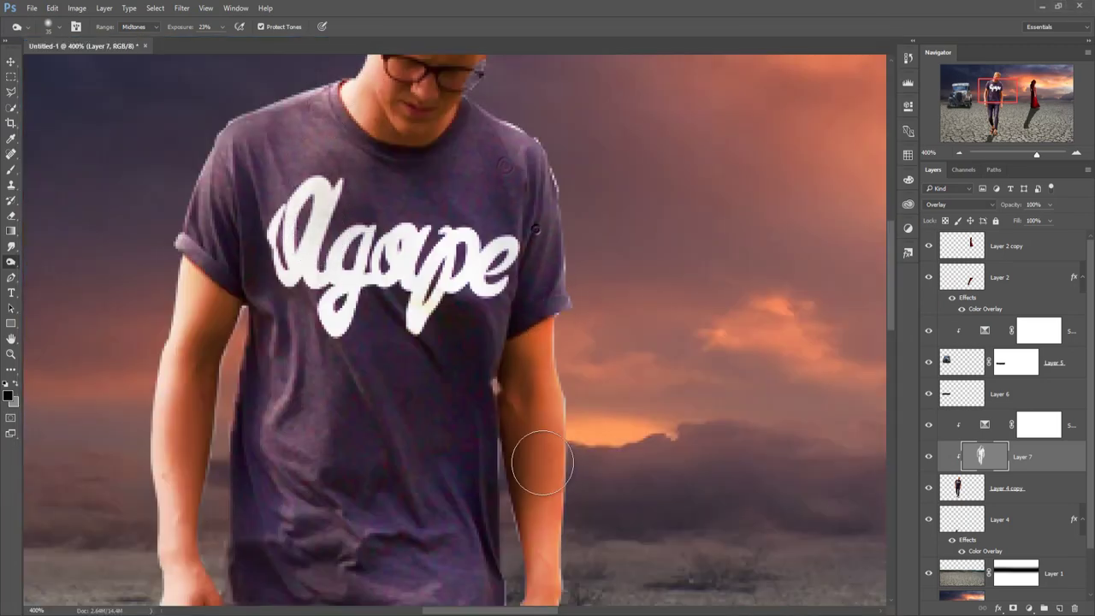
pyautogui.moveTo(533, 505); pyautogui.dragTo(577, 215)
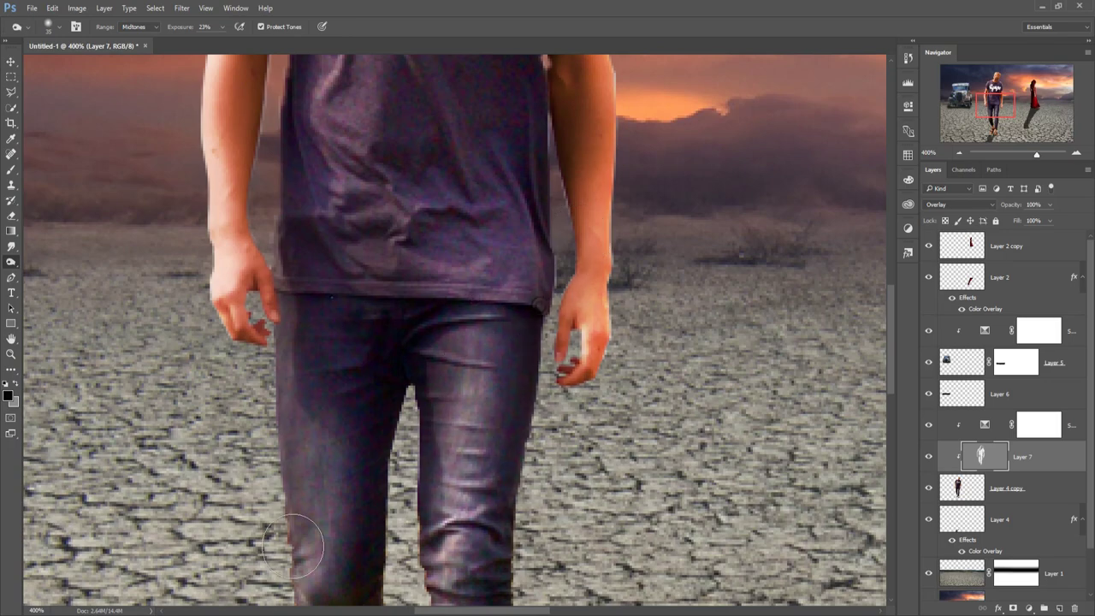
pyautogui.moveTo(343, 509); pyautogui.dragTo(393, 209)
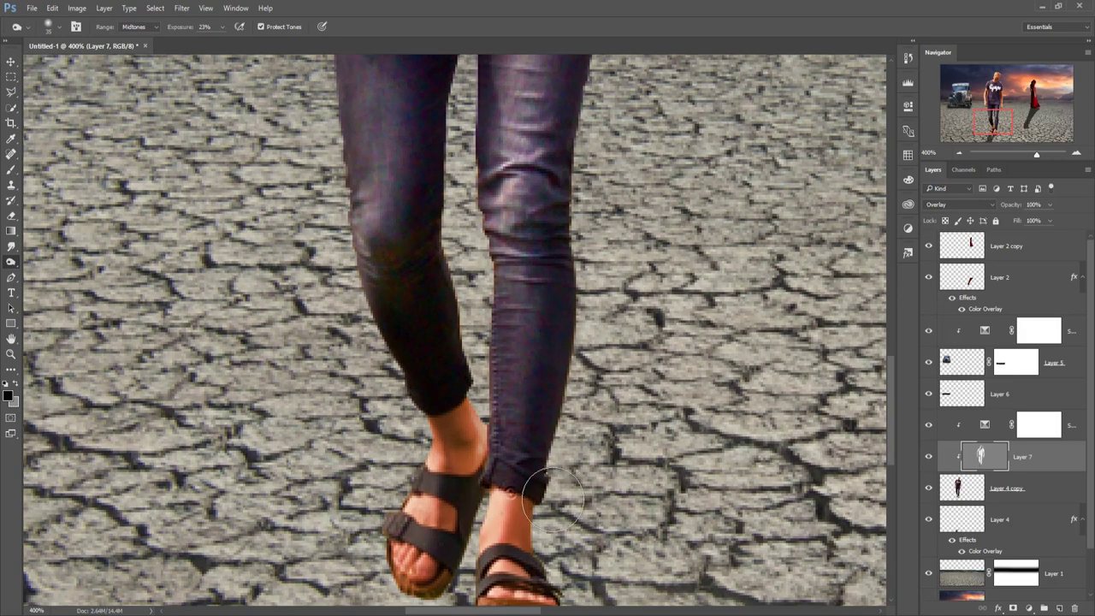
pyautogui.moveTo(535, 265); pyautogui.dragTo(454, 535)
pyautogui.moveTo(425, 166); pyautogui.dragTo(403, 371)
pyautogui.moveTo(505, 183); pyautogui.dragTo(405, 376)
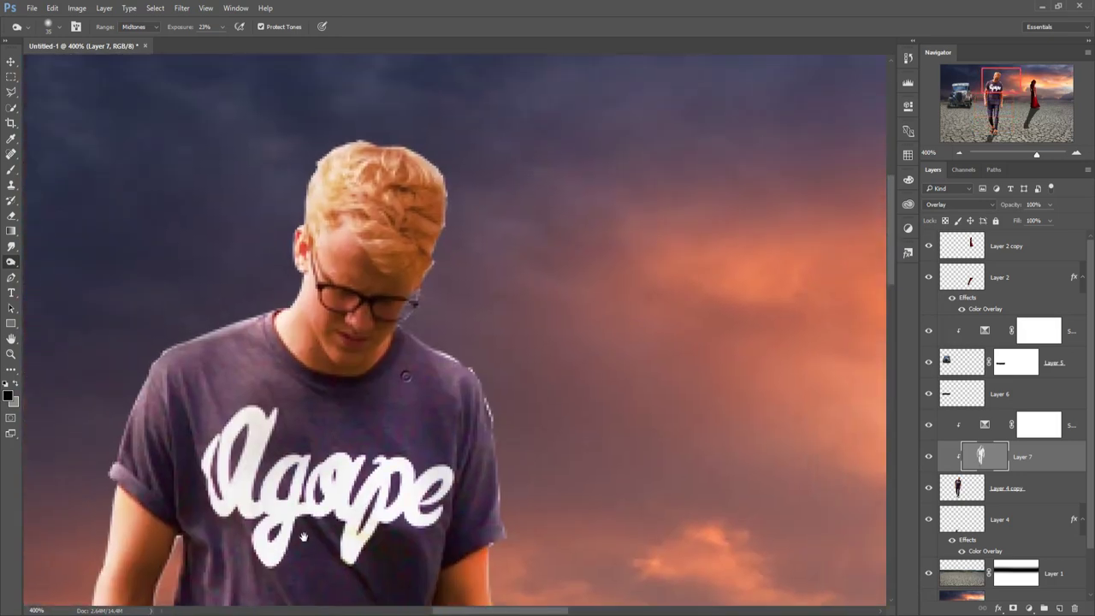
pyautogui.click(12, 247)
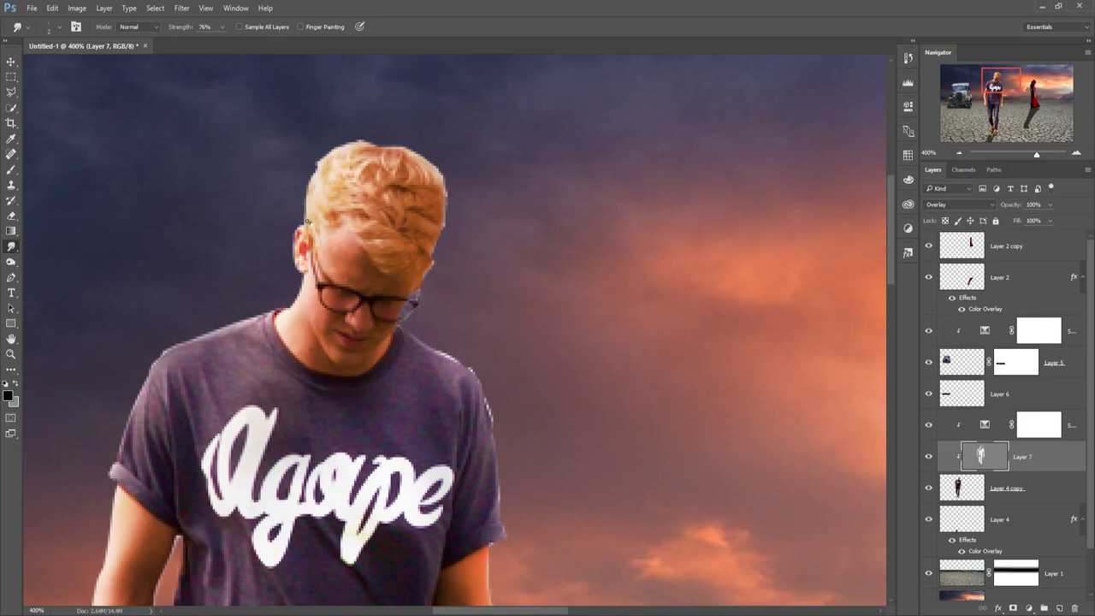
# Step: Smudge the man's hair edges on Layer 4 copy outward into the sky at 76% strength
pyautogui.click(964, 497)
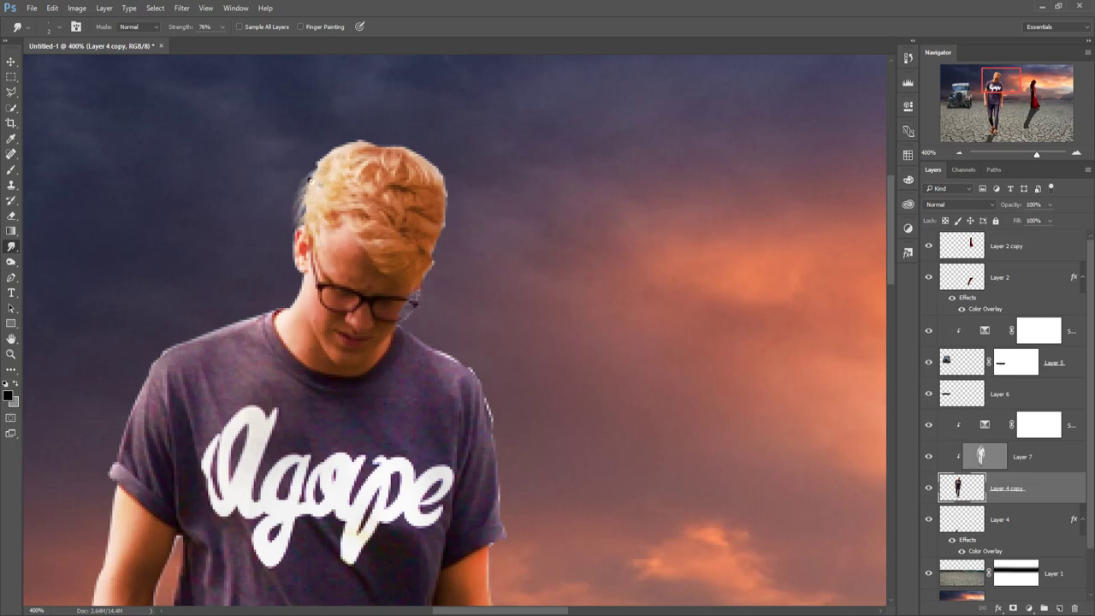
pyautogui.moveTo(326, 162); pyautogui.dragTo(313, 177)
pyautogui.moveTo(325, 163); pyautogui.dragTo(342, 137)
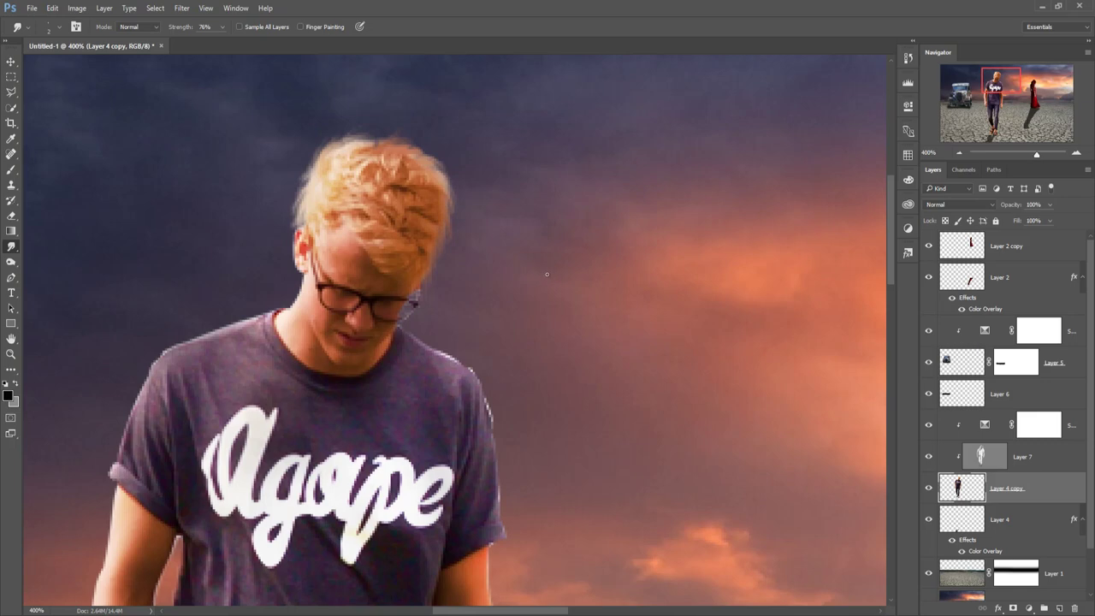
pyautogui.moveTo(720, 272)
pyautogui.mouseDown()
pyautogui.moveTo(497, 216)
pyautogui.moveTo(504, 278)
pyautogui.mouseUp()
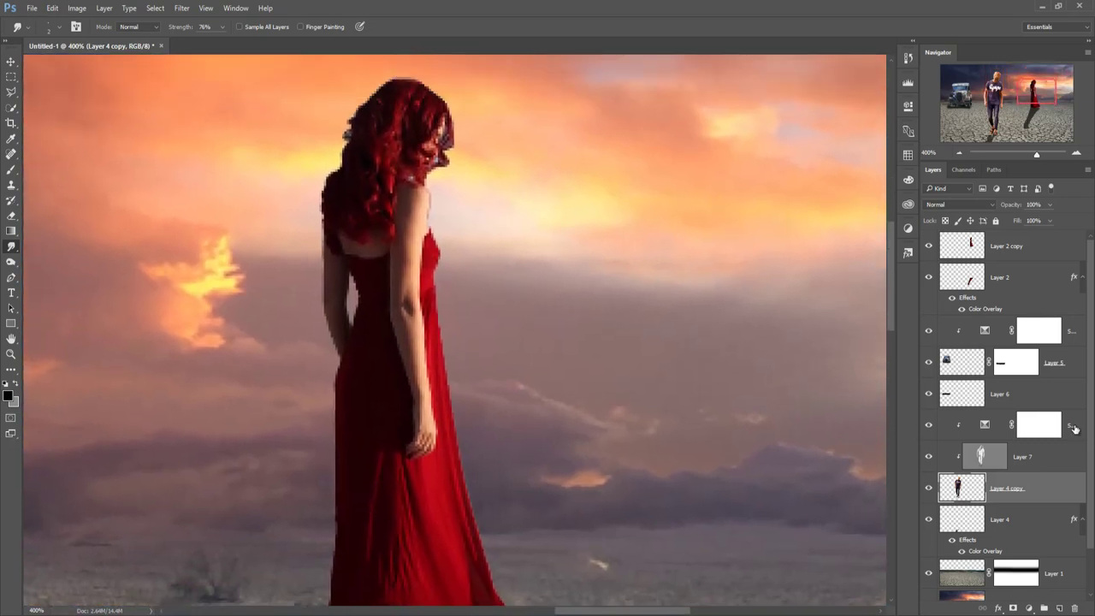
# Step: Create a new layer clipped to the woman's Layer 2 copy
pyautogui.click(1014, 253)
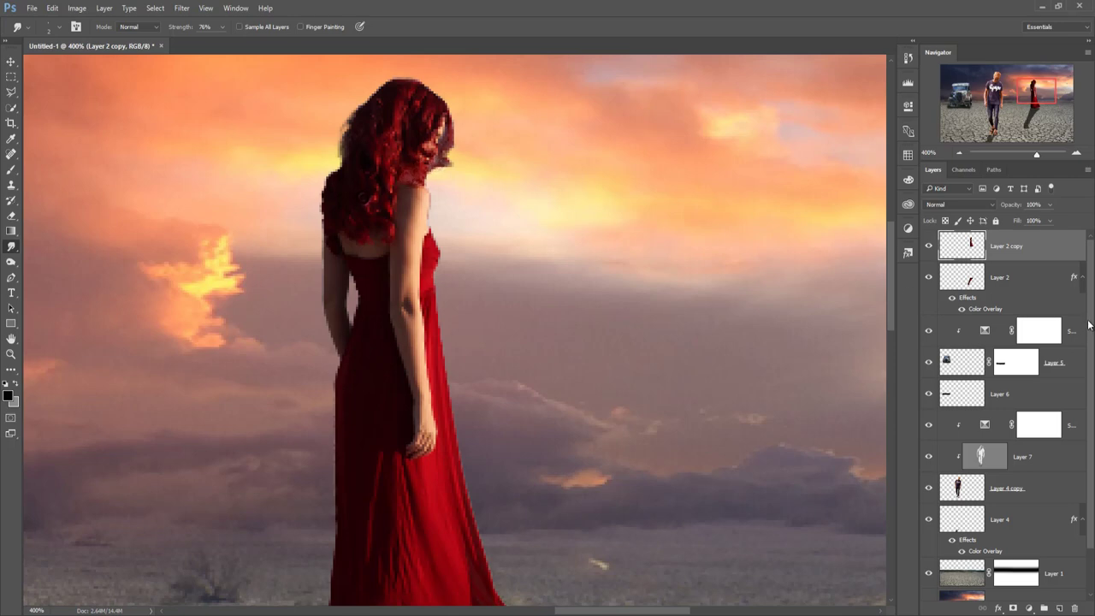
pyautogui.click(1061, 609)
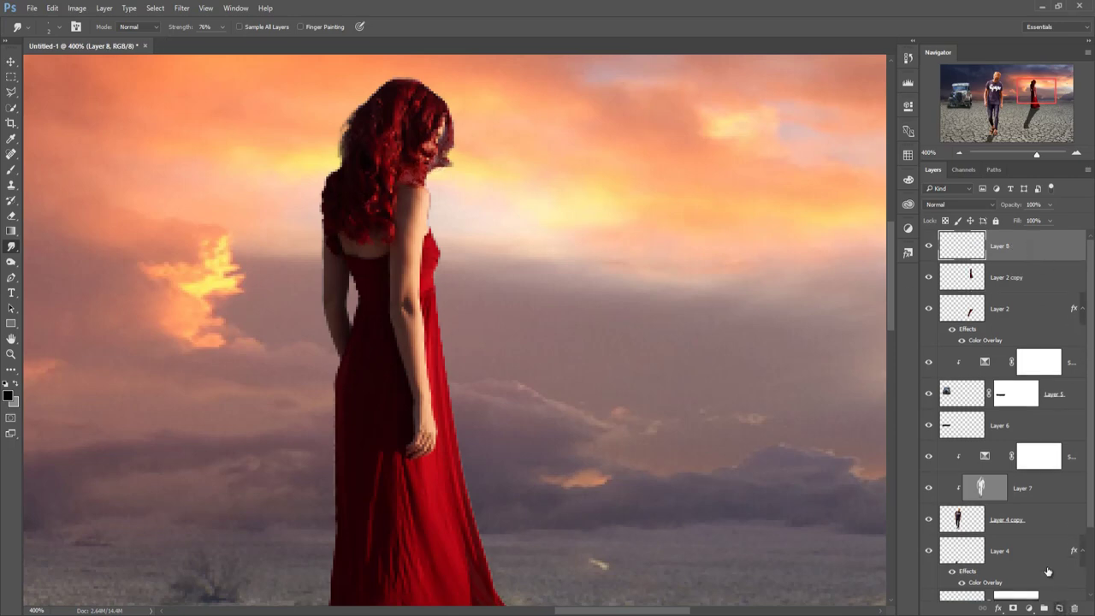
pyautogui.rightClick(1002, 248)
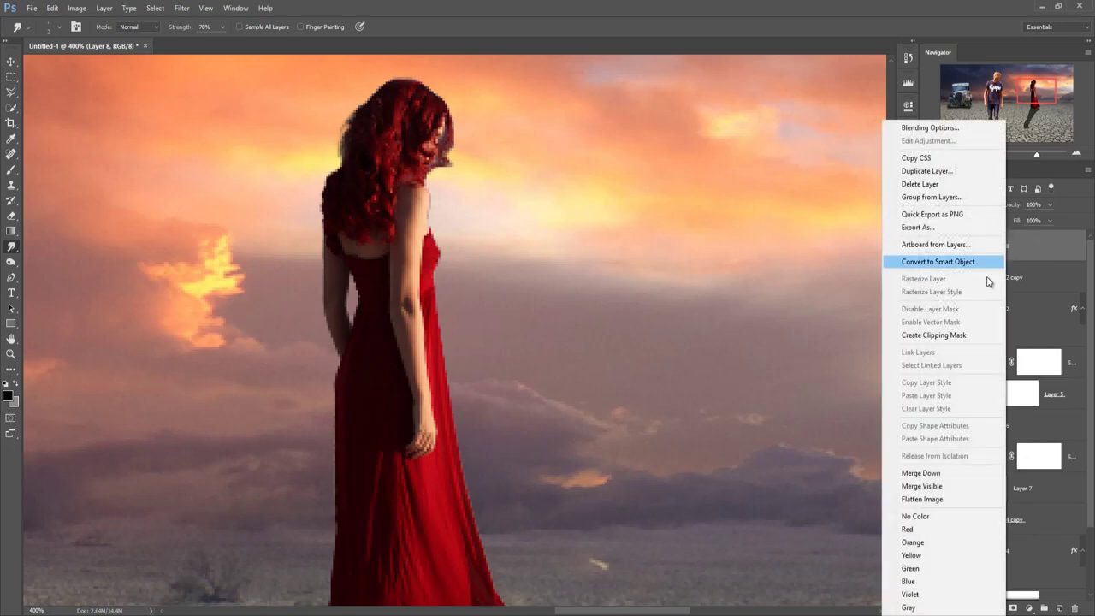
pyautogui.click(979, 337)
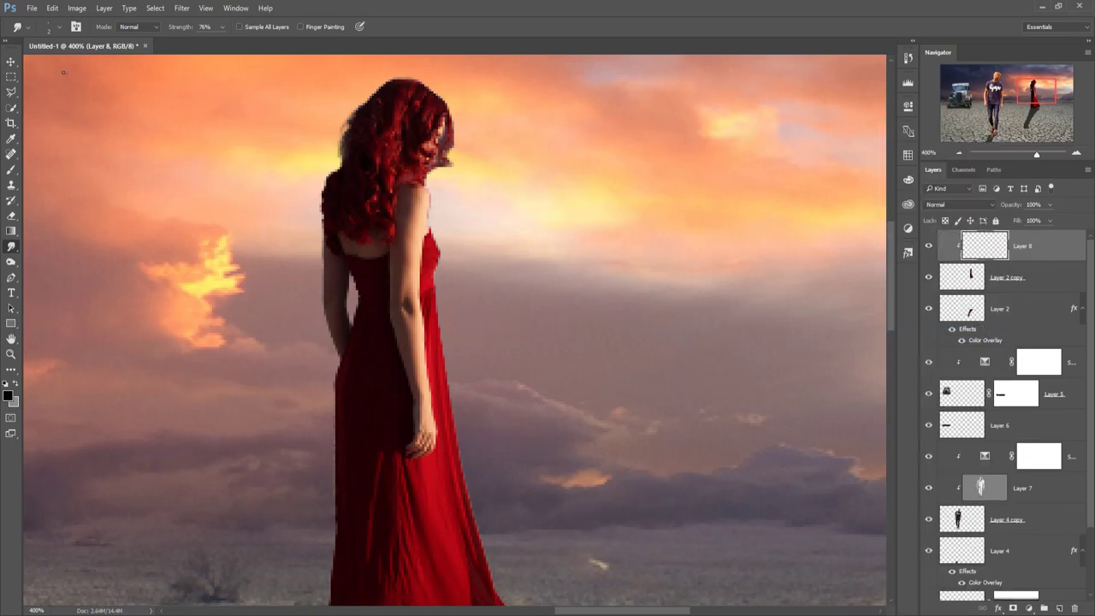
# Step: Fill the clipped Layer 8 with 50% gray and blend it as Overlay
pyautogui.click(52, 8)
pyautogui.click(83, 174)
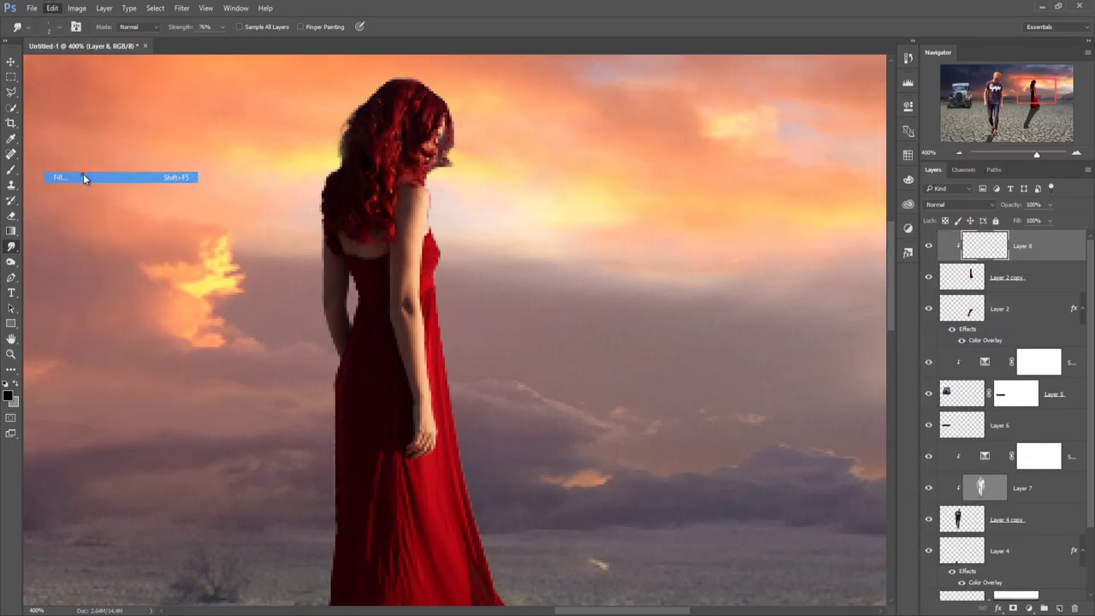
pyautogui.click(616, 184)
pyautogui.press('r')
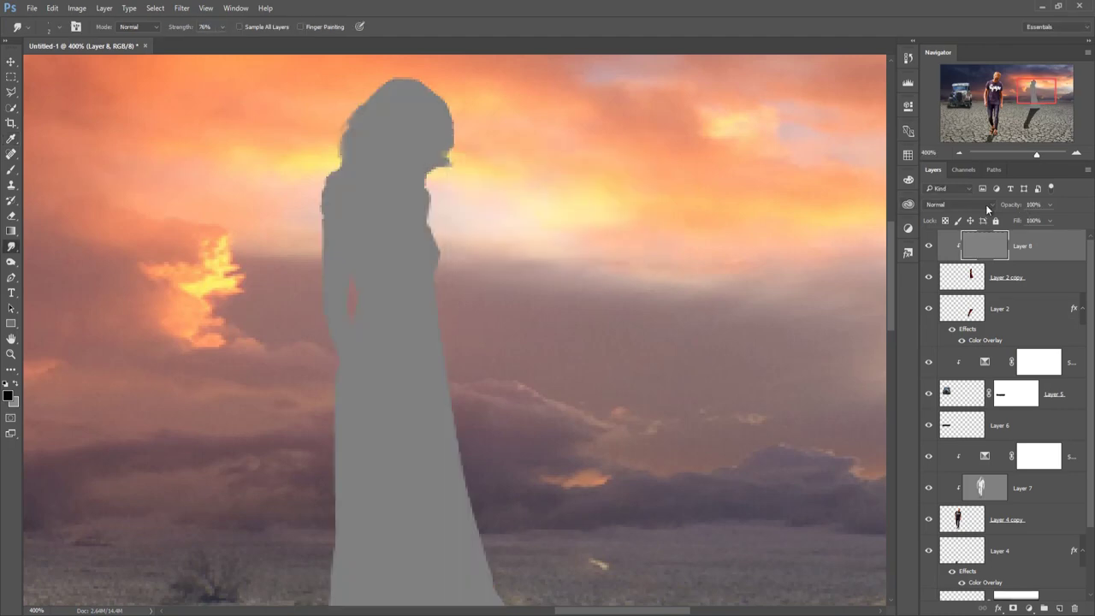
pyautogui.click(987, 207)
pyautogui.click(954, 321)
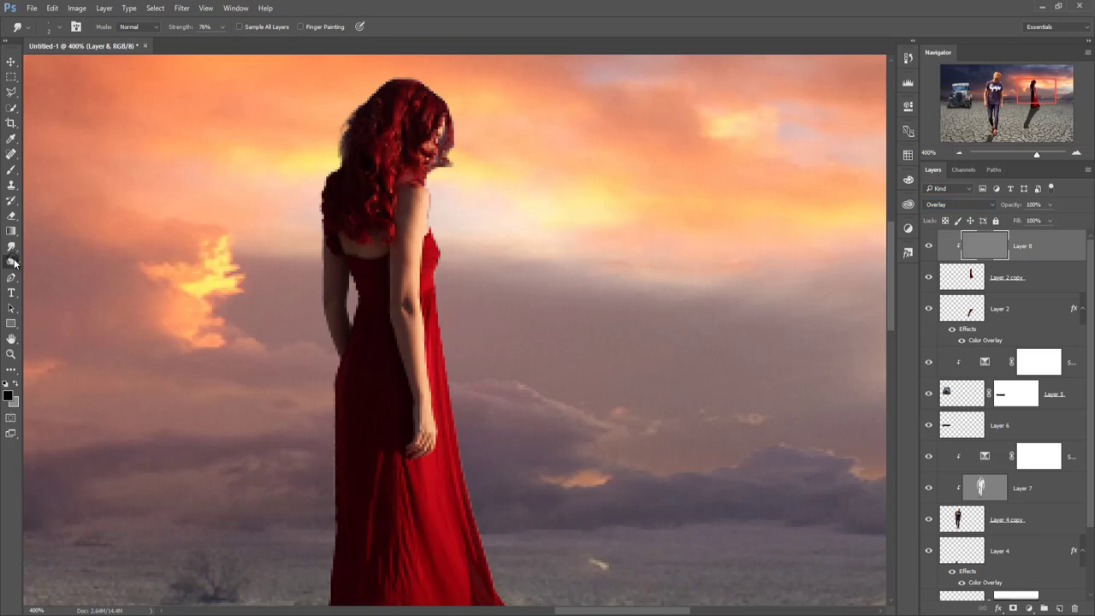
# Step: Dodge the left side and right edge of the red dress at 65% exposure
pyautogui.moveTo(14, 263); pyautogui.dragTo(47, 274)
pyautogui.moveTo(372, 406); pyautogui.dragTo(423, 505)
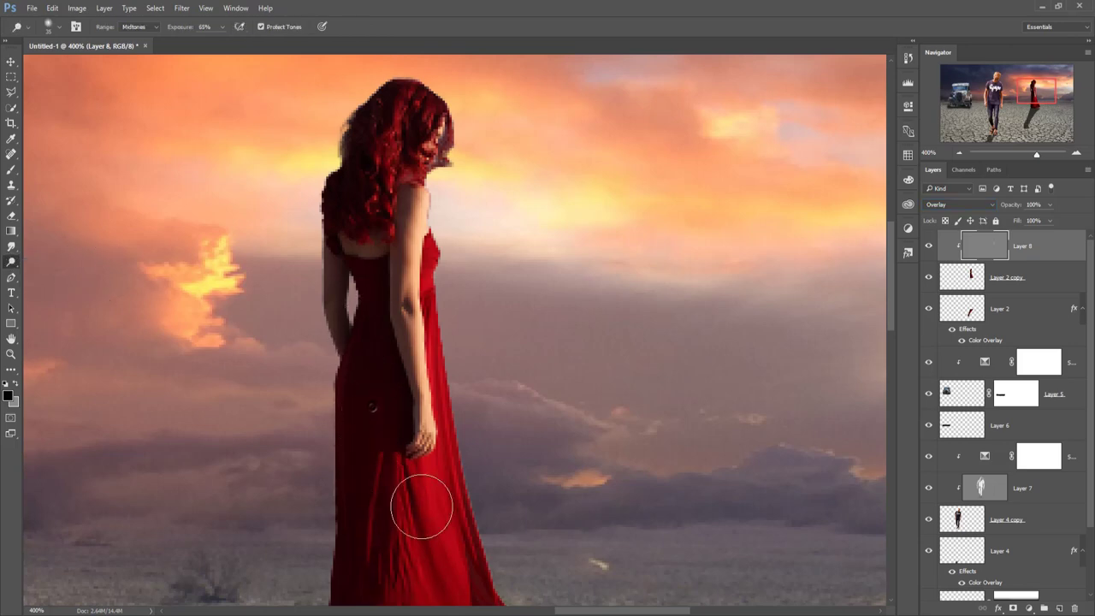
pyautogui.moveTo(441, 248)
pyautogui.mouseDown()
pyautogui.moveTo(437, 310)
pyautogui.moveTo(461, 532)
pyautogui.moveTo(501, 588)
pyautogui.mouseUp()
pyautogui.moveTo(491, 430); pyautogui.dragTo(490, 132)
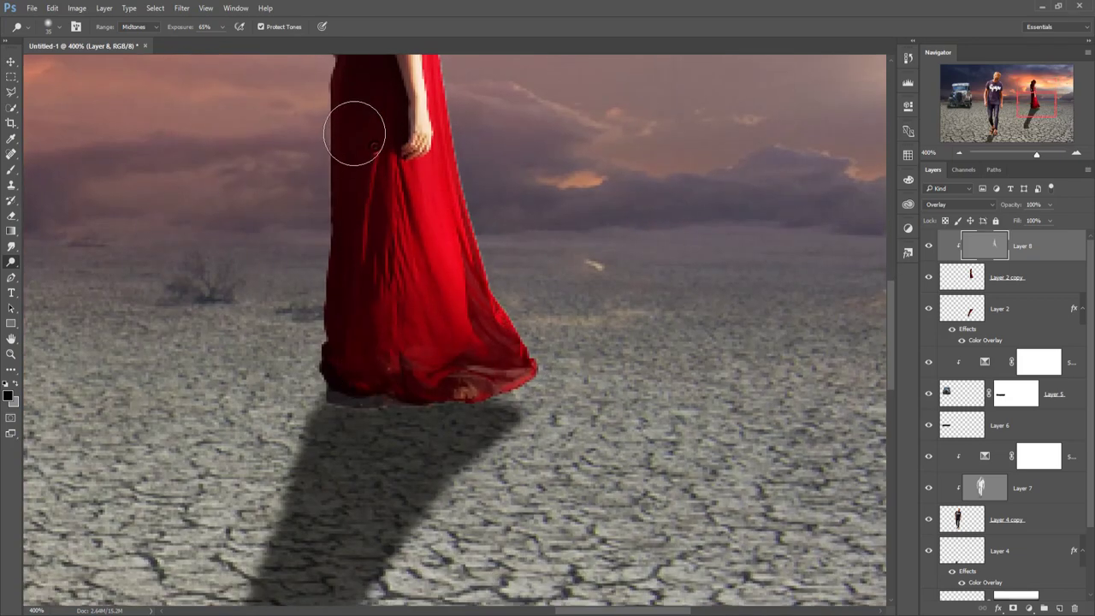
pyautogui.moveTo(375, 301); pyautogui.dragTo(397, 556)
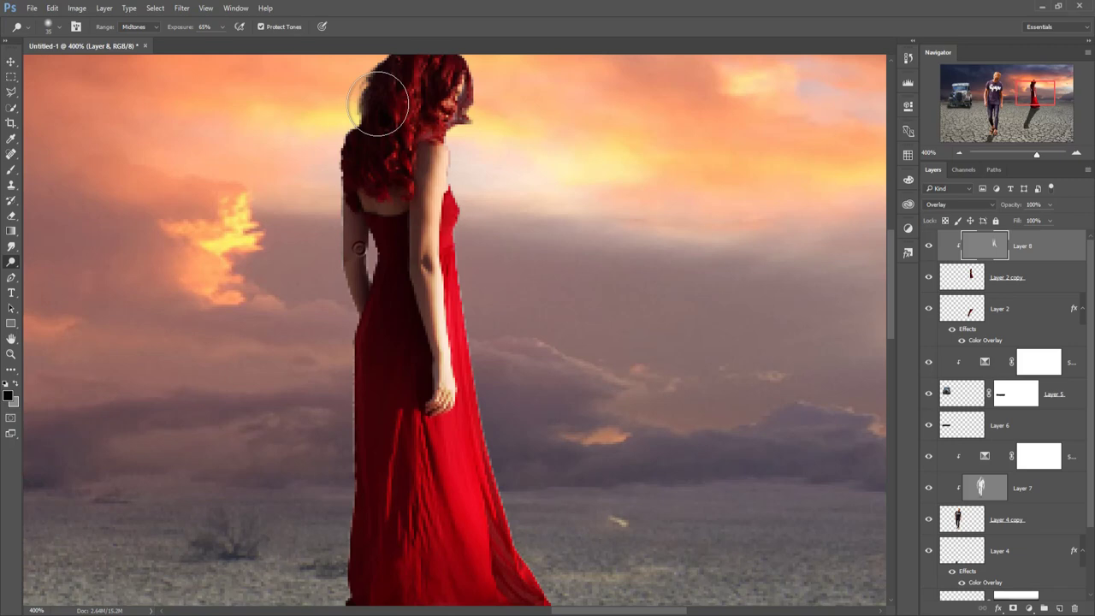
pyautogui.moveTo(500, 548)
pyautogui.mouseDown()
pyautogui.moveTo(466, 296)
pyautogui.moveTo(496, 508)
pyautogui.moveTo(498, 311)
pyautogui.moveTo(456, 480)
pyautogui.moveTo(462, 530)
pyautogui.mouseUp()
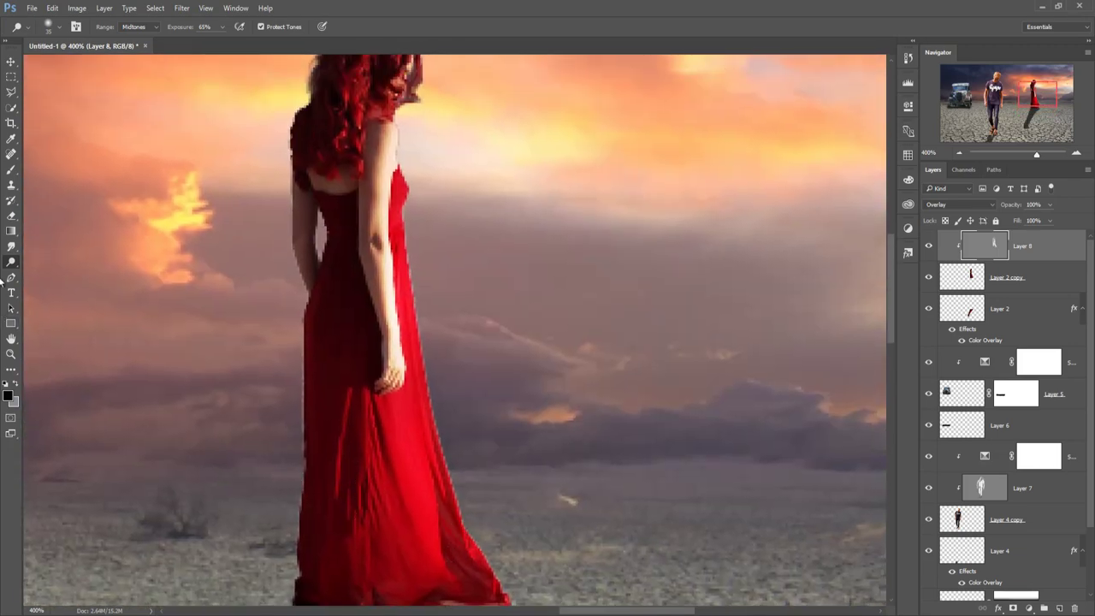
# Step: Burn the dress folds and the shadow beside its hem at 23% exposure
pyautogui.rightClick(16, 267)
pyautogui.click(47, 273)
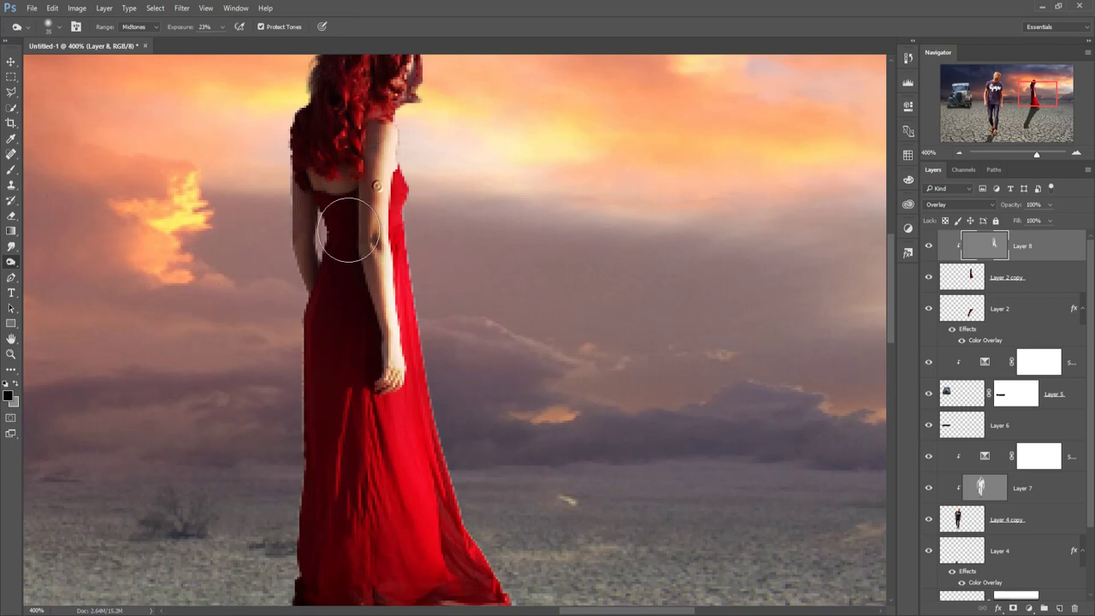
pyautogui.scroll(2, 355, 214)
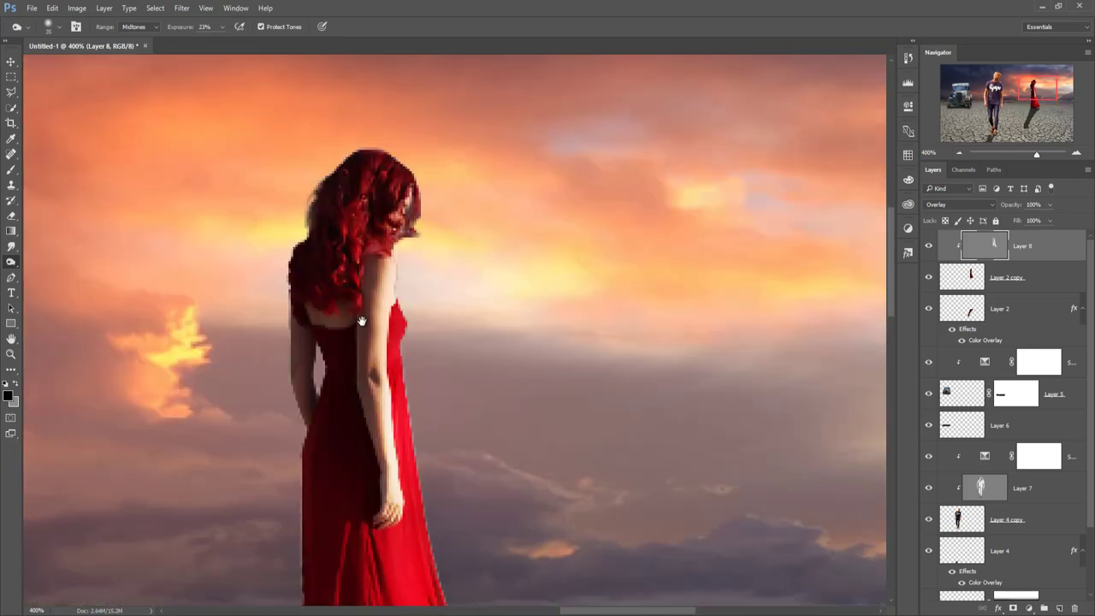
pyautogui.moveTo(416, 567); pyautogui.dragTo(386, 322)
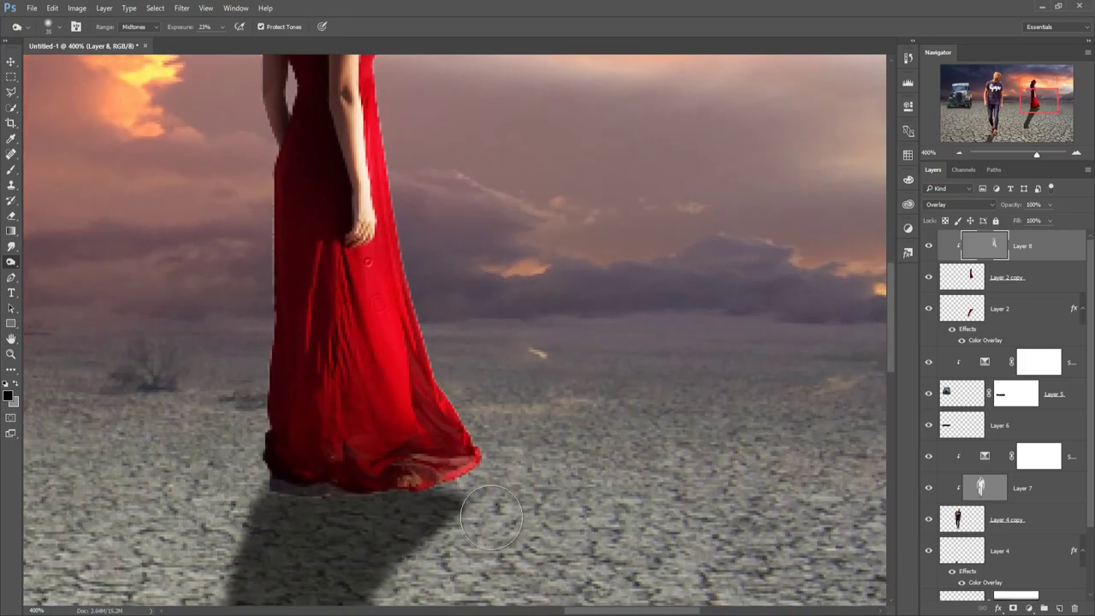
pyautogui.moveTo(447, 528); pyautogui.dragTo(446, 532)
pyautogui.hotkey('ctrl', '-')
pyautogui.hotkey('ctrl', '-')
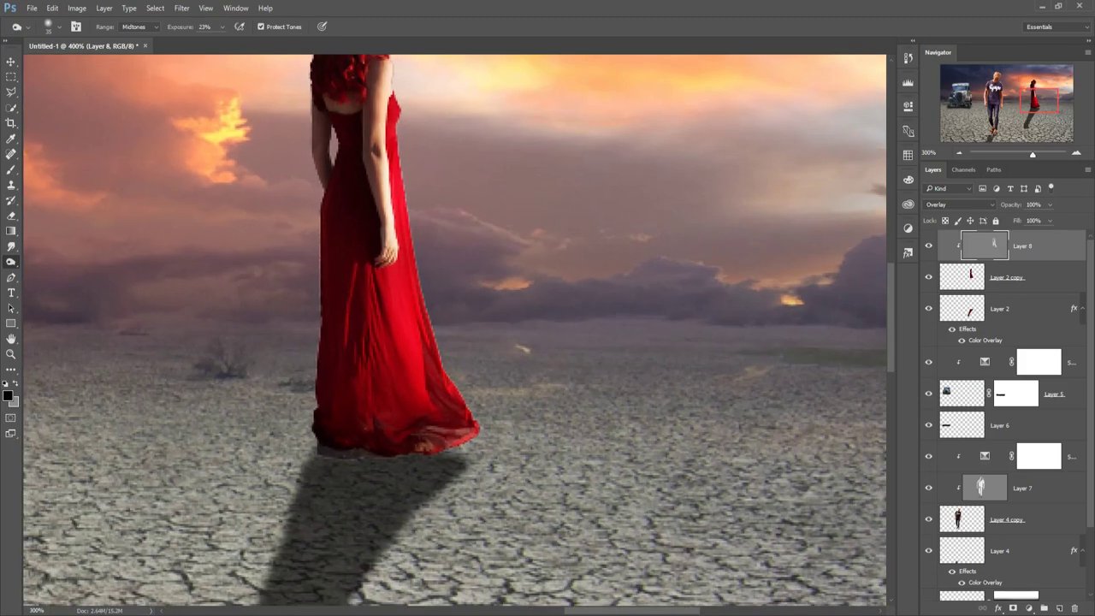
pyautogui.hotkey('ctrl', '-')
pyautogui.hotkey('ctrl', '-')
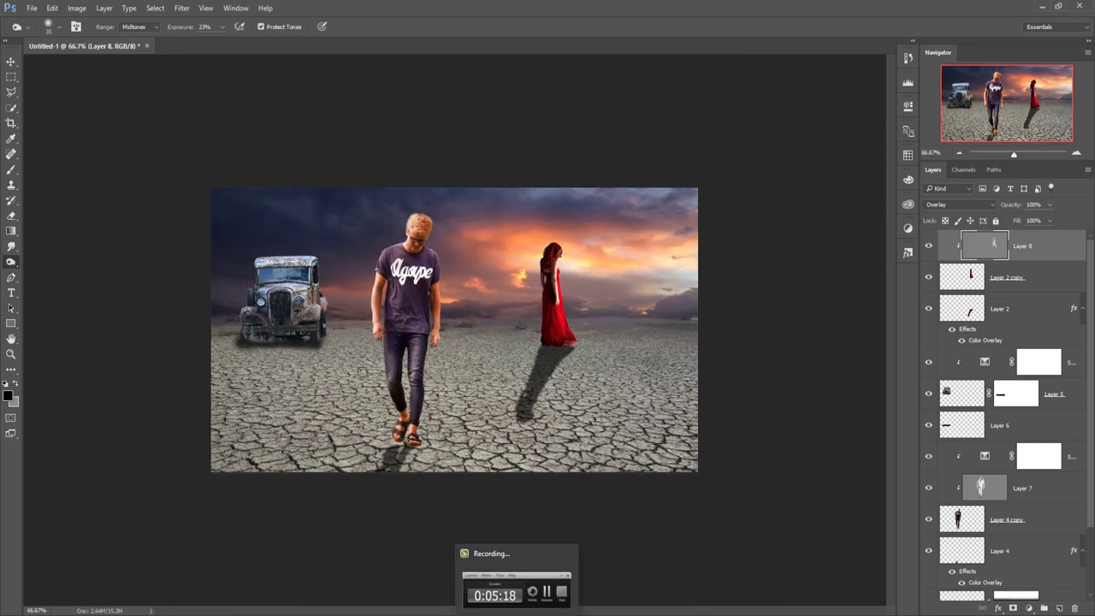
# Step: Add a top Color Balance adjustment with midtones Red +15, Green 0, Blue +2
pyautogui.click(11, 62)
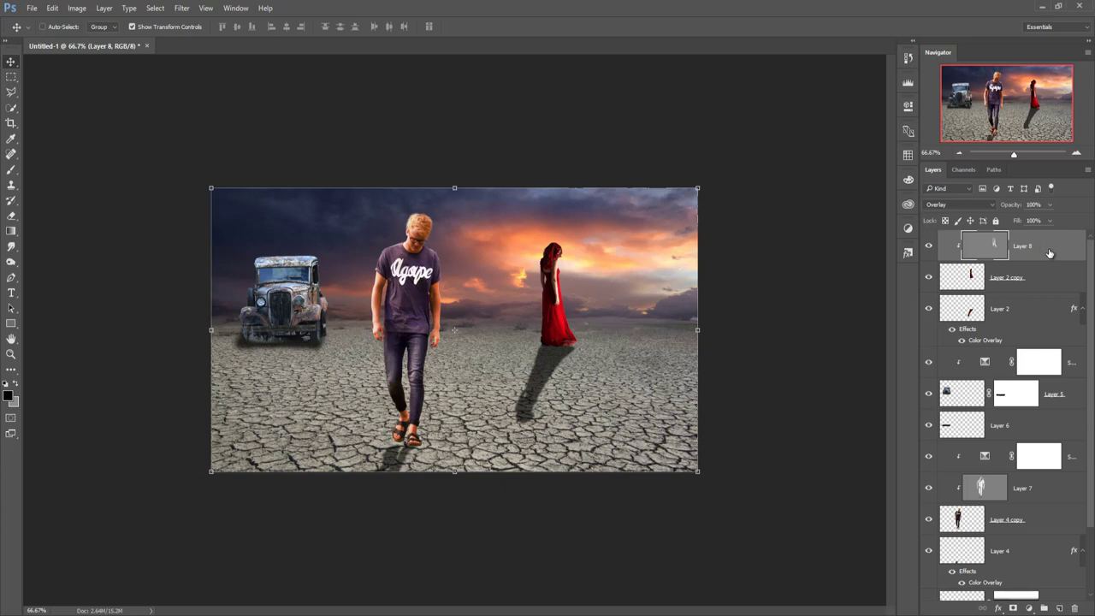
pyautogui.click(1029, 609)
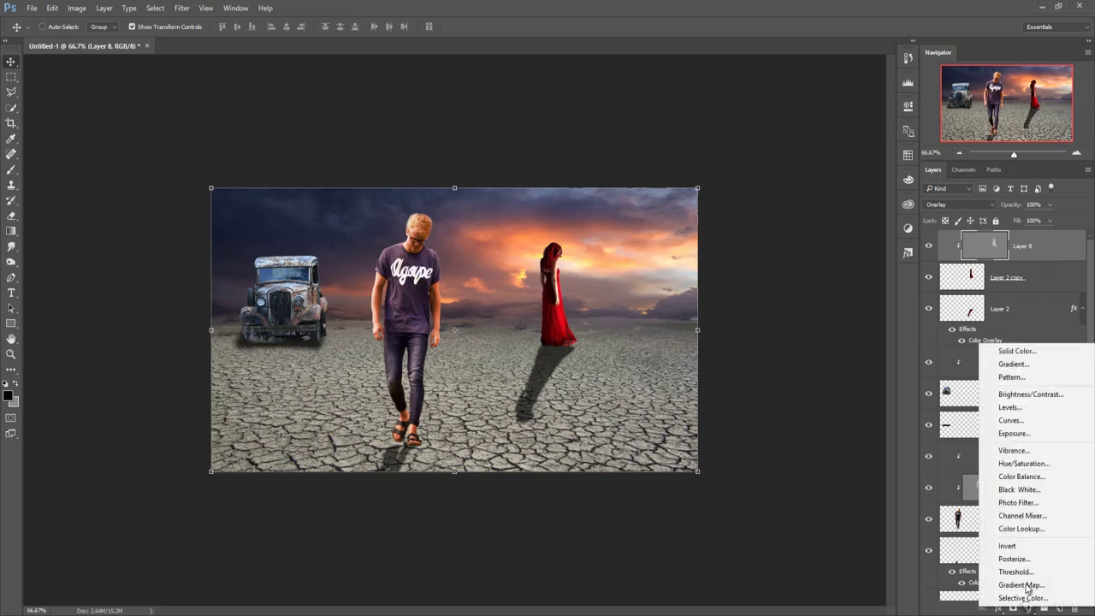
pyautogui.click(1030, 477)
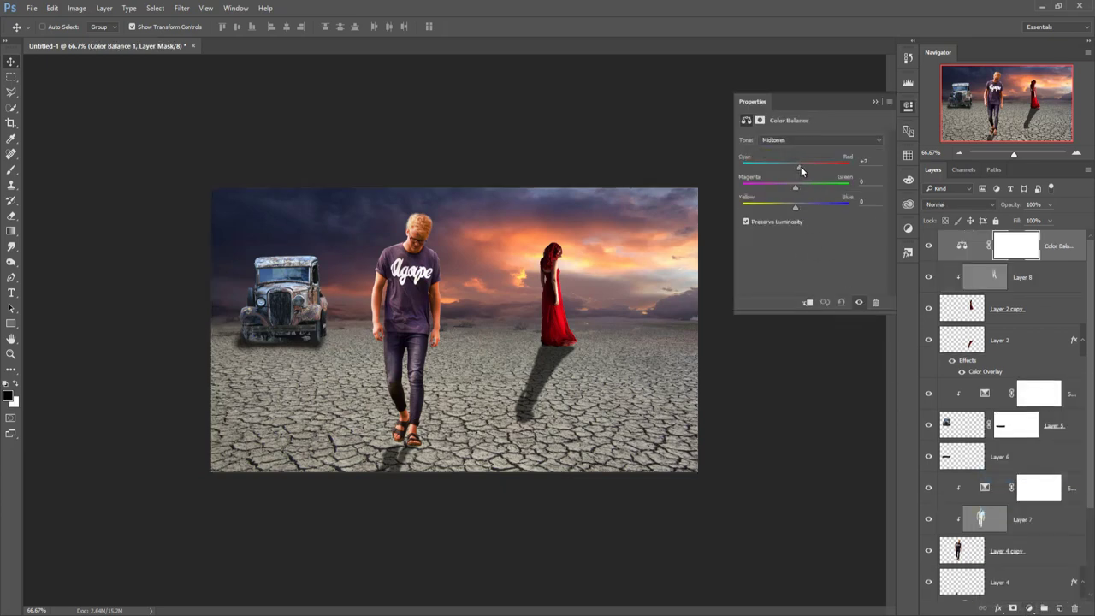
pyautogui.moveTo(804, 169)
pyautogui.mouseDown()
pyautogui.moveTo(790, 173)
pyautogui.moveTo(806, 169)
pyautogui.mouseUp()
pyautogui.moveTo(795, 209); pyautogui.dragTo(801, 211)
pyautogui.moveTo(803, 166); pyautogui.dragTo(805, 166)
pyautogui.moveTo(797, 211); pyautogui.dragTo(787, 212)
pyautogui.click(874, 102)
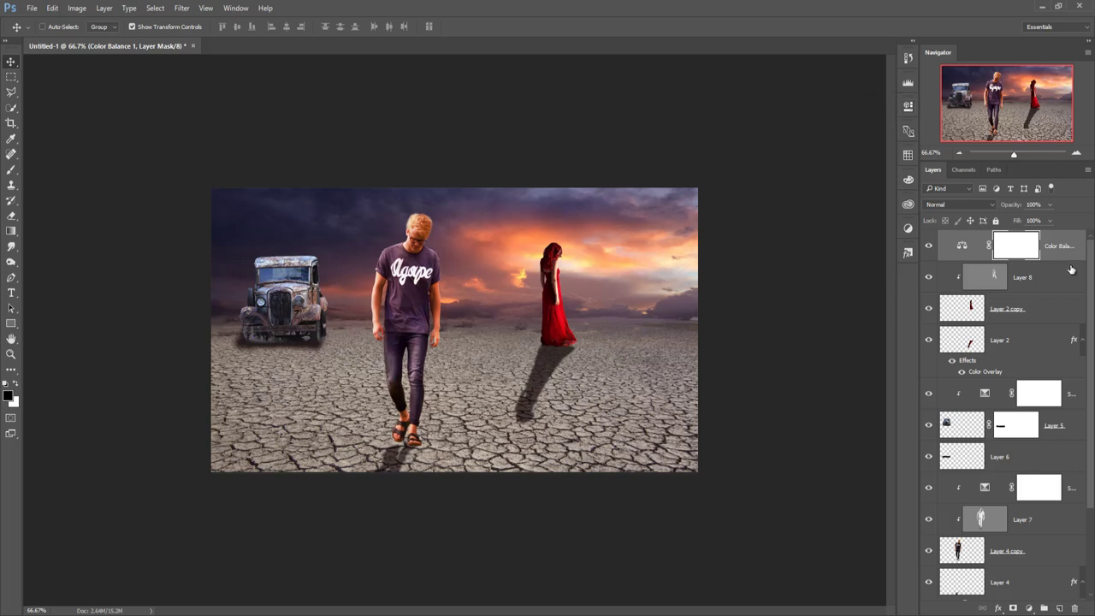
pyautogui.hotkey('ctrl', '2')
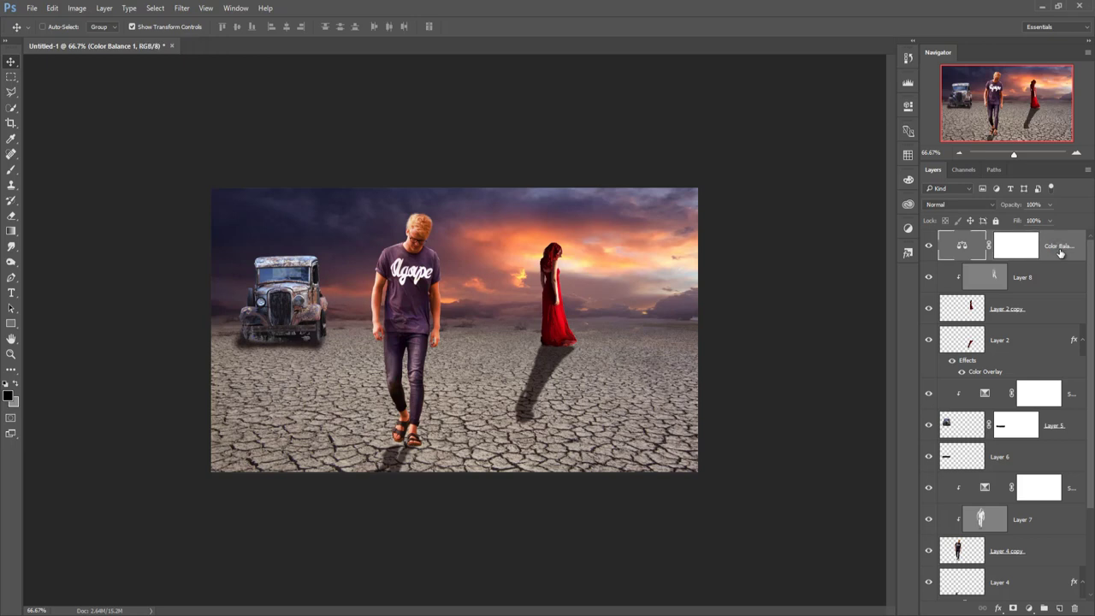
# Step: Select the man's layers and merge them into one
pyautogui.click(1013, 550)
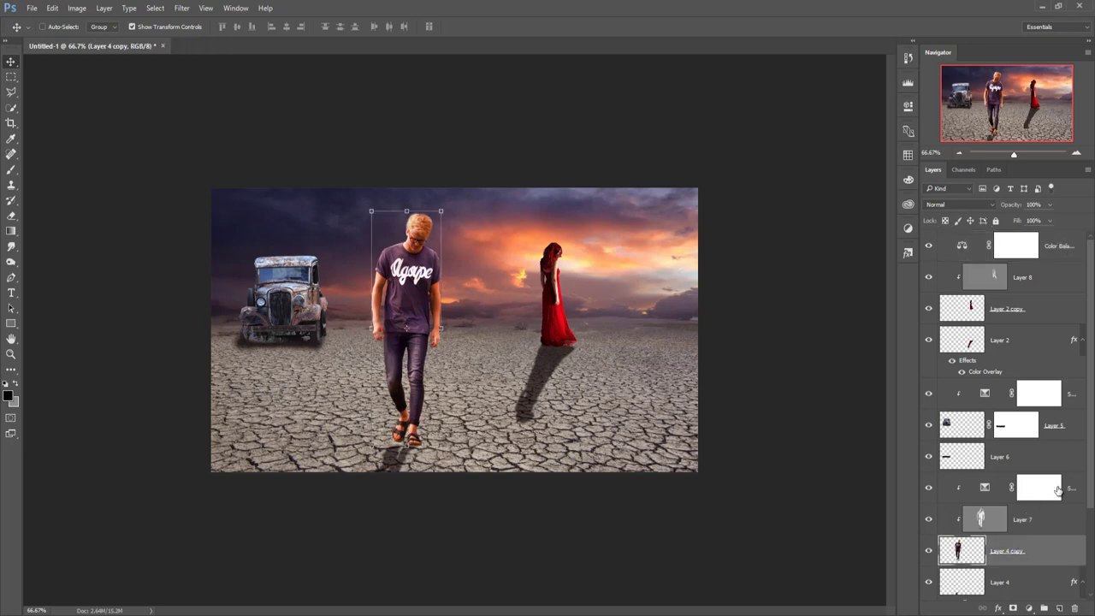
pyautogui.click(1057, 490)
pyautogui.keyDown('shift'); pyautogui.click(1048, 541); pyautogui.keyUp('shift')
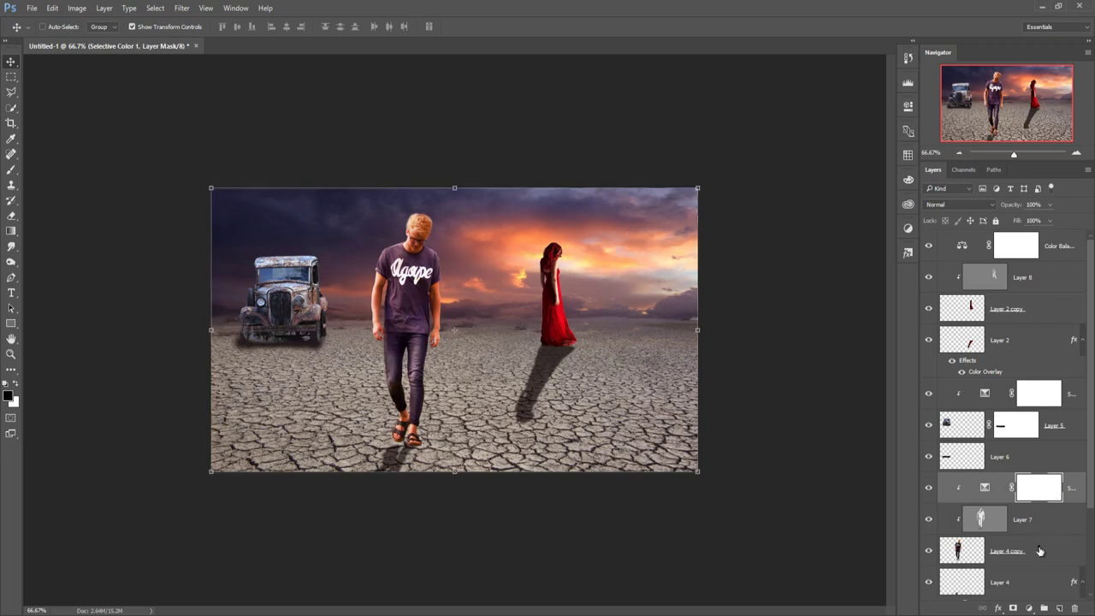
pyautogui.rightClick(1065, 491)
pyautogui.click(1030, 475)
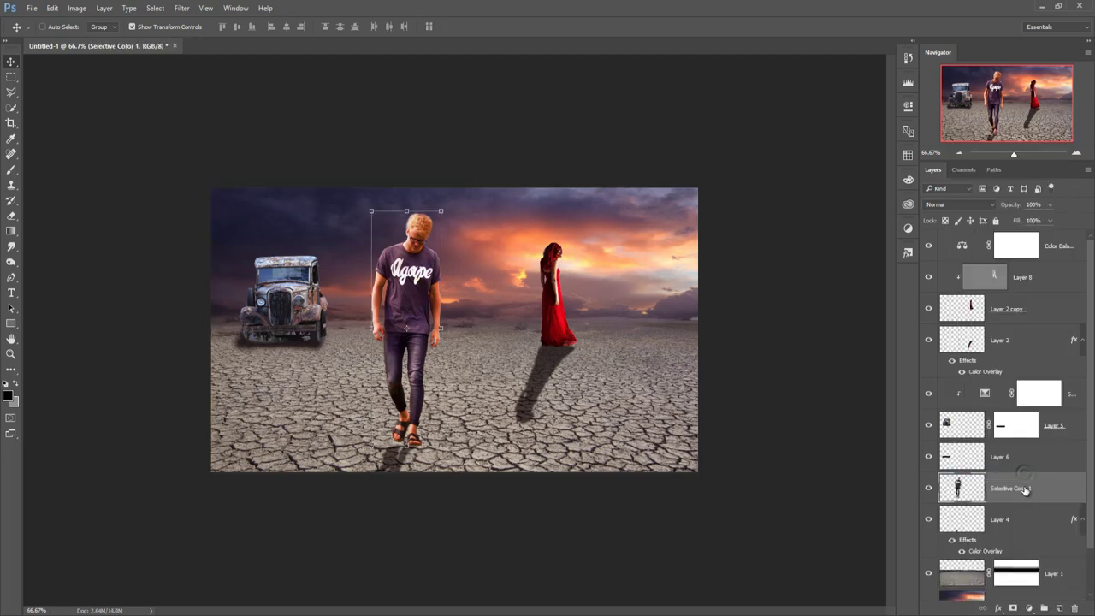
# Step: Apply Viveza 2 to the man with Structure raised to 50%
pyautogui.click(181, 8)
pyautogui.moveTo(203, 256)
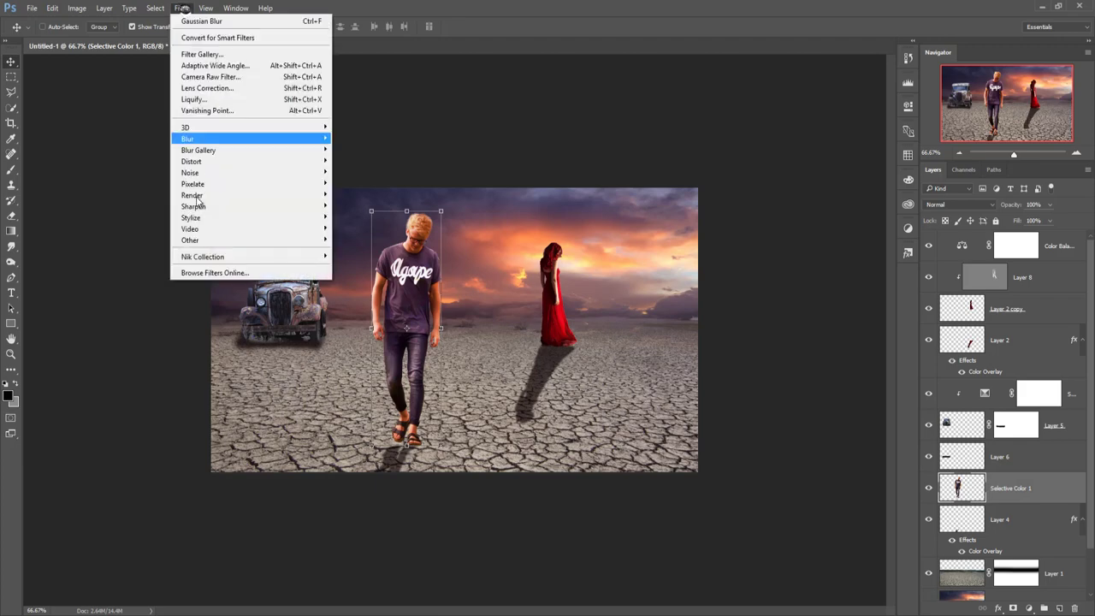
pyautogui.click(408, 335)
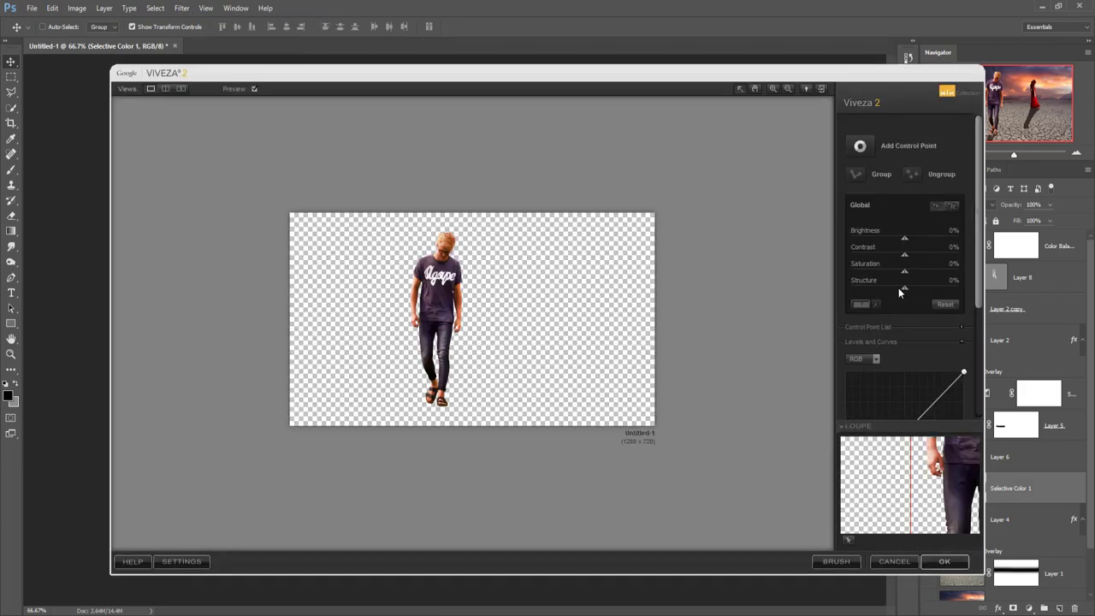
pyautogui.moveTo(905, 290)
pyautogui.mouseDown()
pyautogui.moveTo(957, 290)
pyautogui.moveTo(933, 289)
pyautogui.mouseUp()
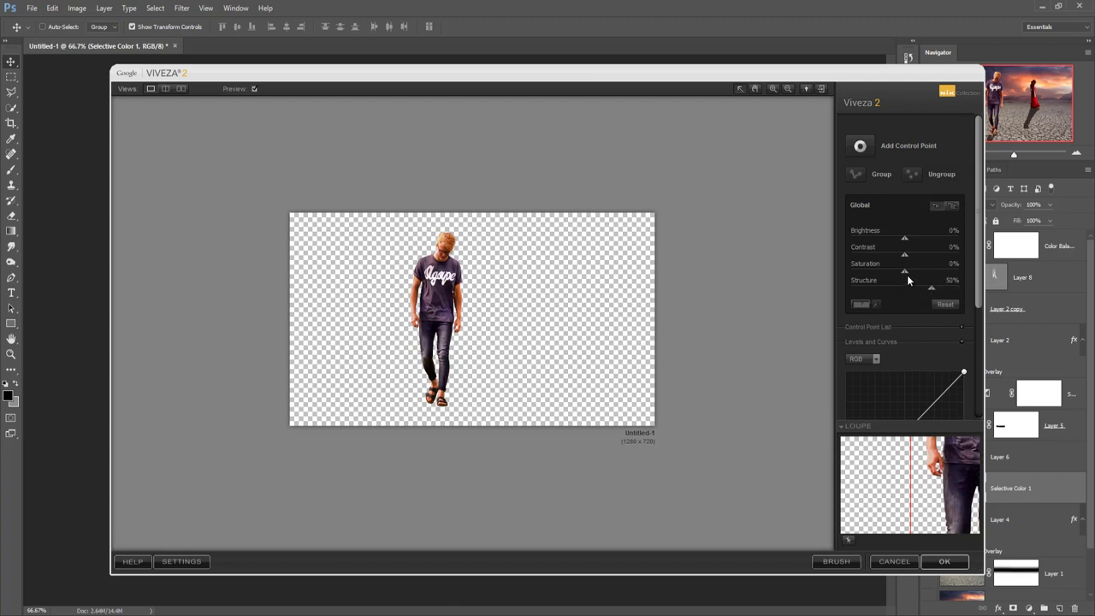
pyautogui.click(944, 561)
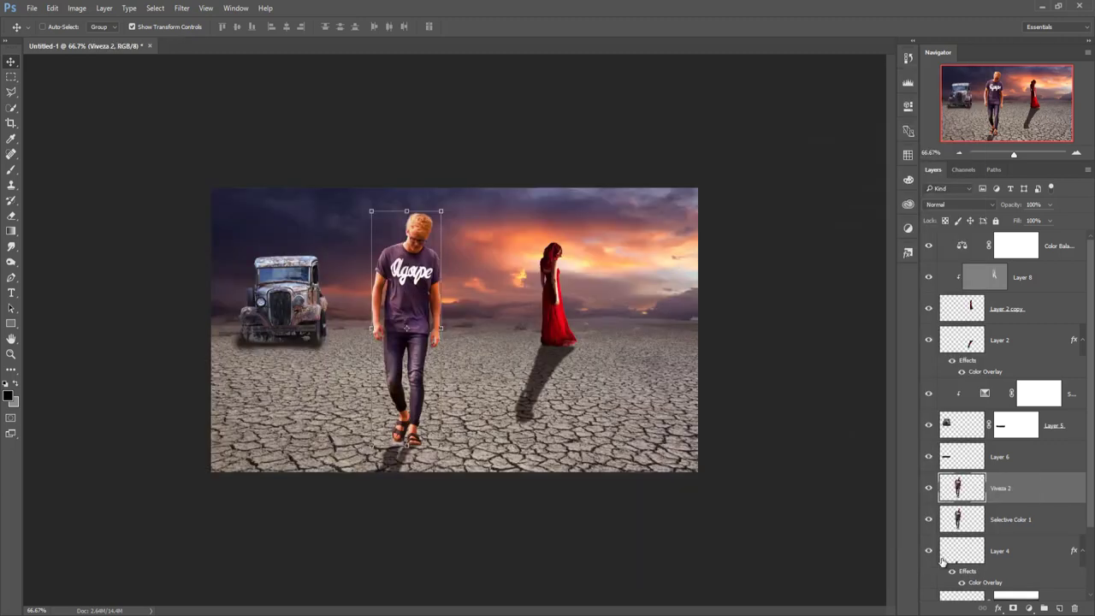
pyautogui.click(1001, 310)
# Step: Merge the woman's layers from Layer 2 copy up into Color Balance 1
pyautogui.keyDown('shift'); pyautogui.click(1051, 246); pyautogui.keyUp('shift')
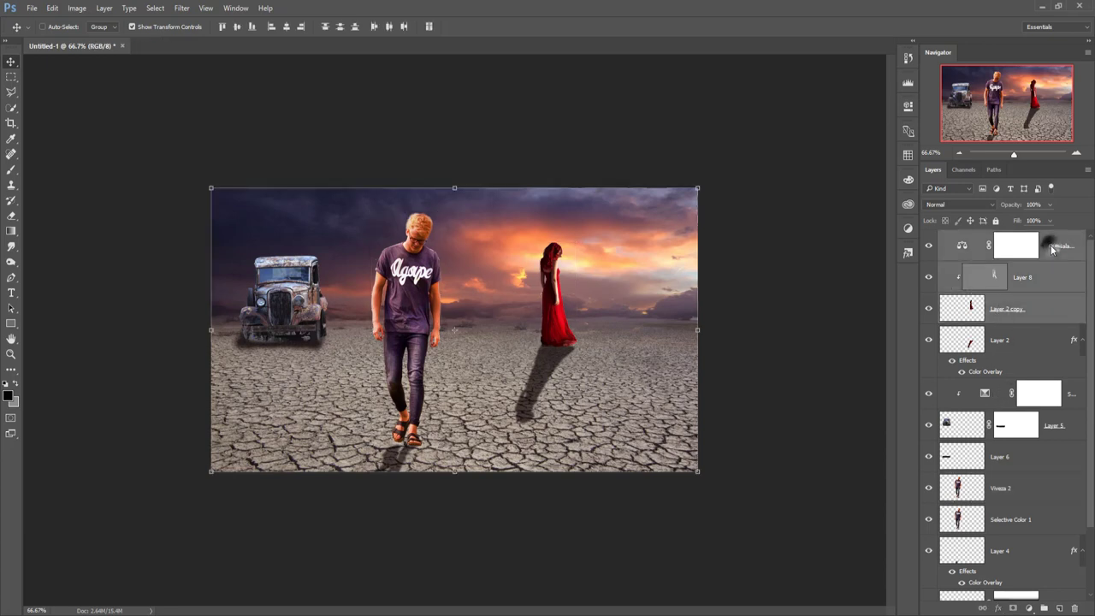
pyautogui.rightClick(1052, 248)
pyautogui.click(996, 472)
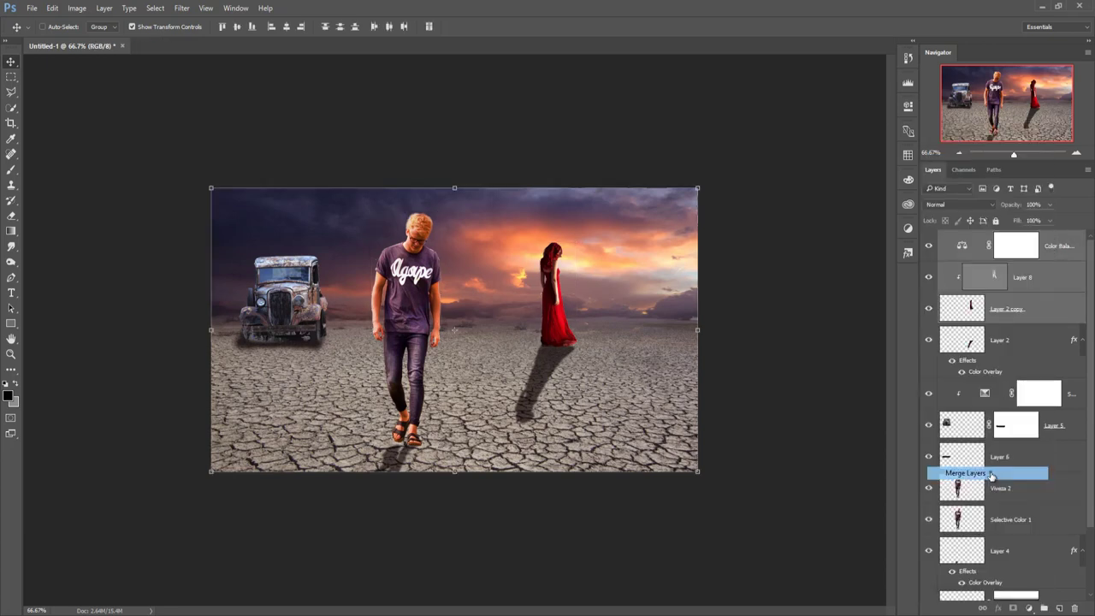
# Step: Apply Viveza 2 to the woman with Structure raised to about 69%
pyautogui.click(181, 8)
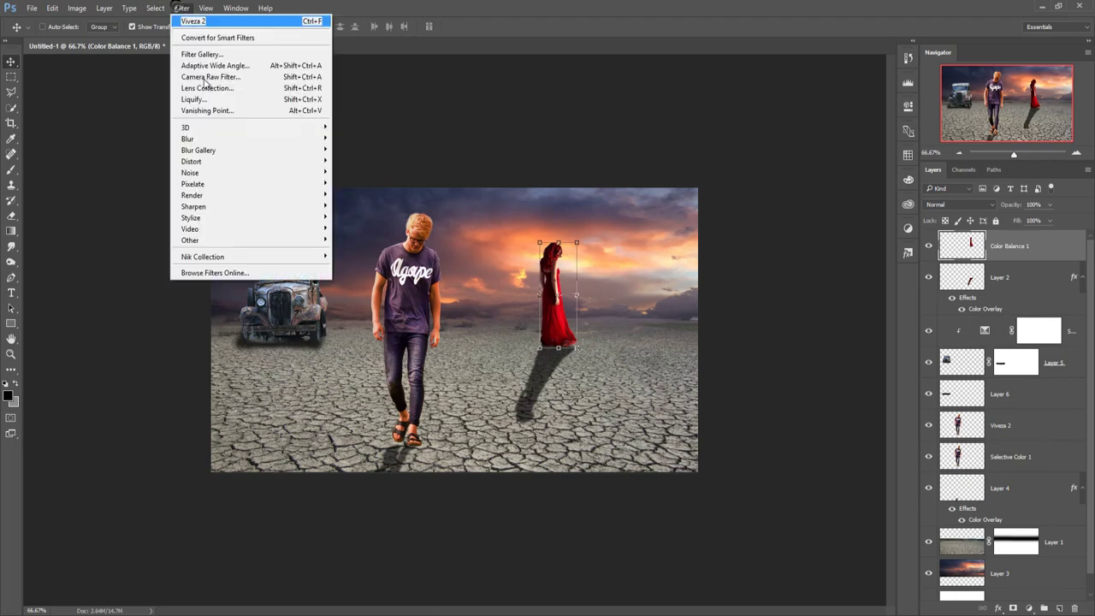
pyautogui.moveTo(203, 257)
pyautogui.click(399, 258)
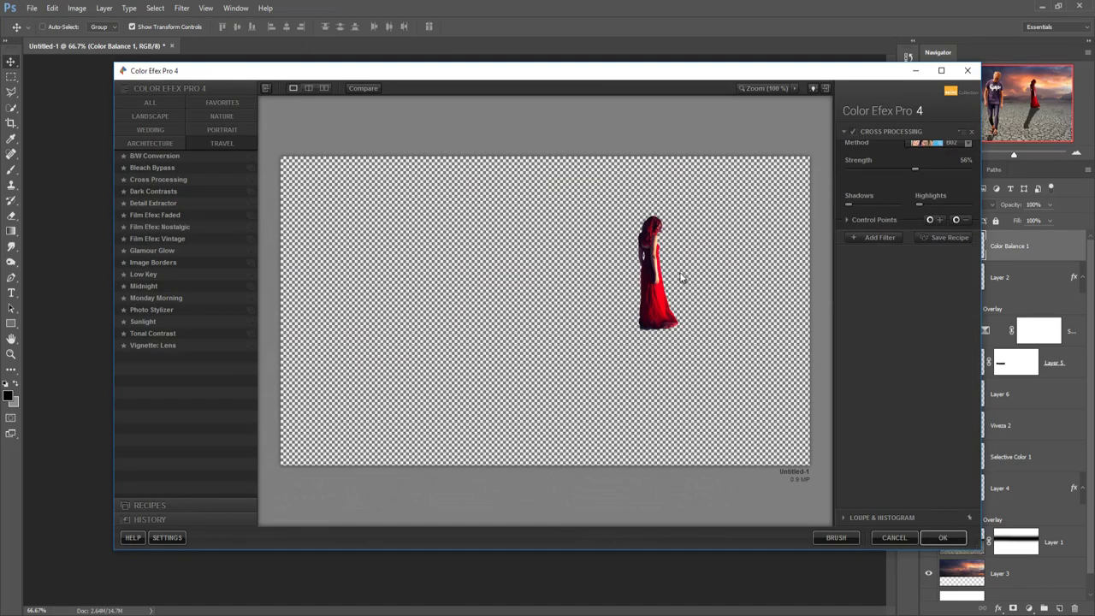
pyautogui.click(967, 70)
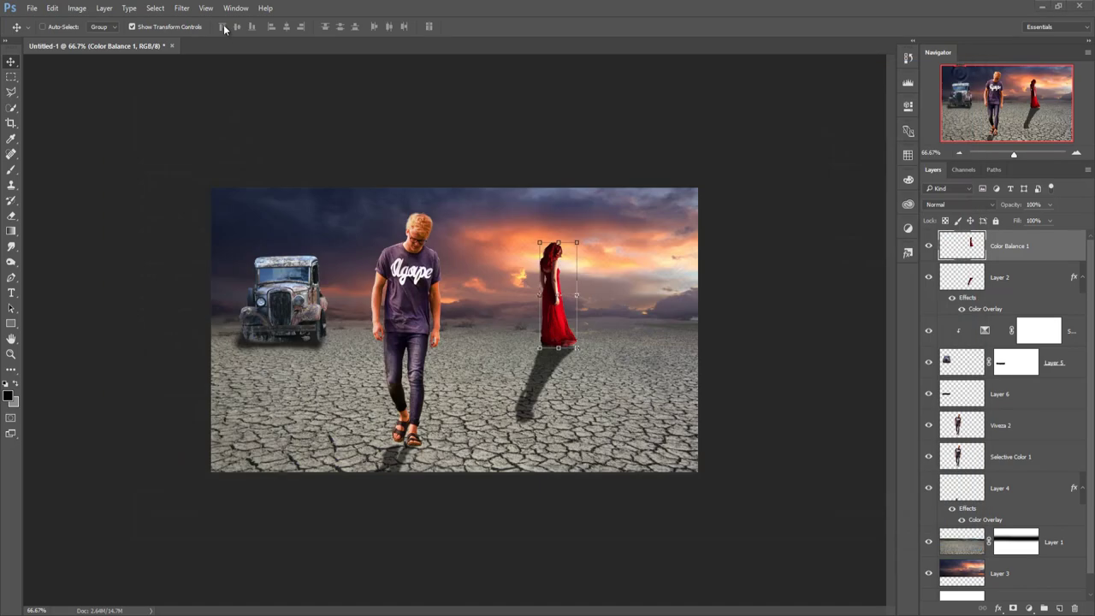
pyautogui.click(182, 8)
pyautogui.click(347, 334)
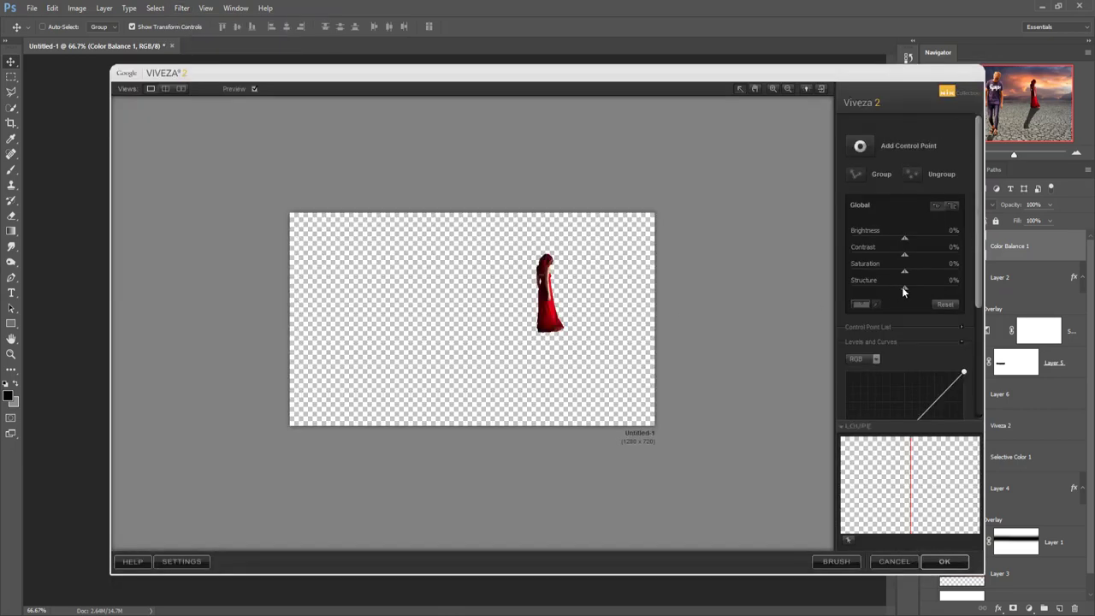
pyautogui.moveTo(907, 289); pyautogui.dragTo(945, 289)
pyautogui.click(945, 562)
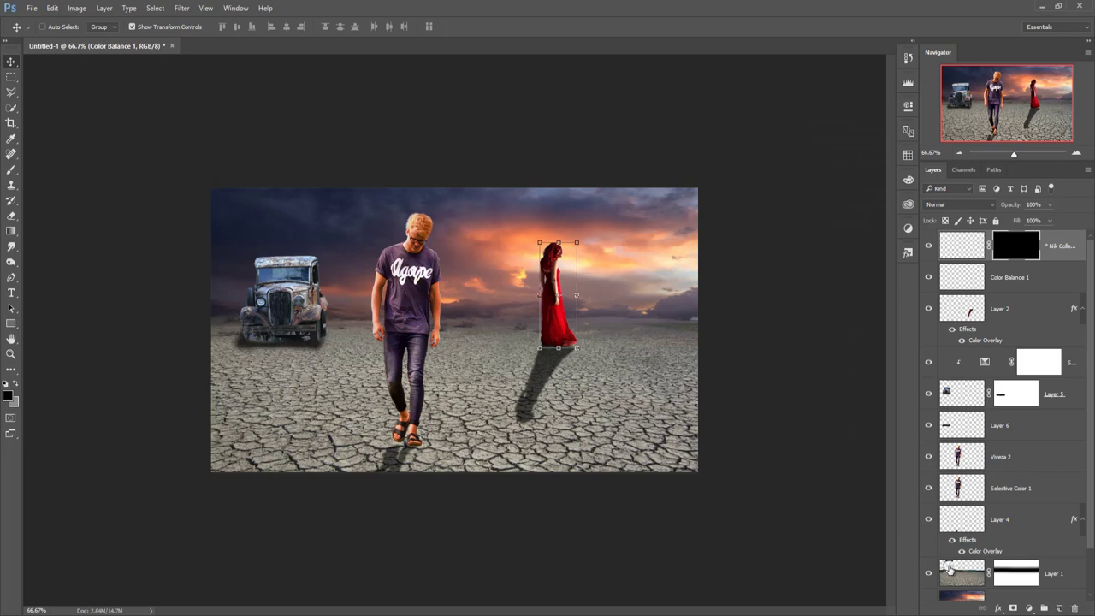
# Step: Stamp visible layers, then Camera Raw grade: Temperature -16, more vibrance, shadow saturation 13
pyautogui.hotkey('ctrl', 'alt', 'shift', 'e')
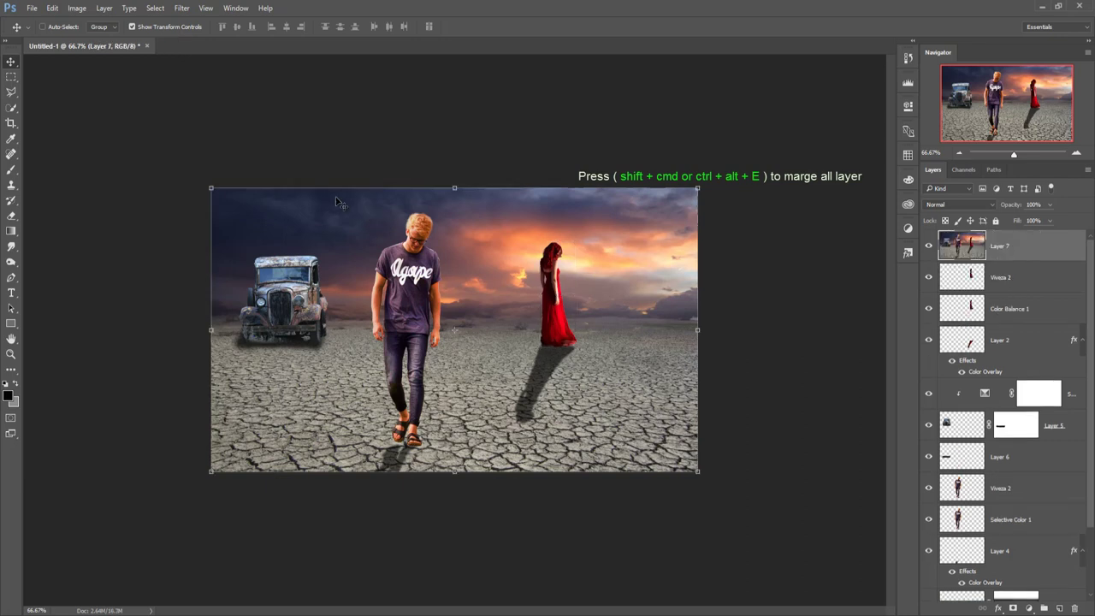
pyautogui.click(182, 9)
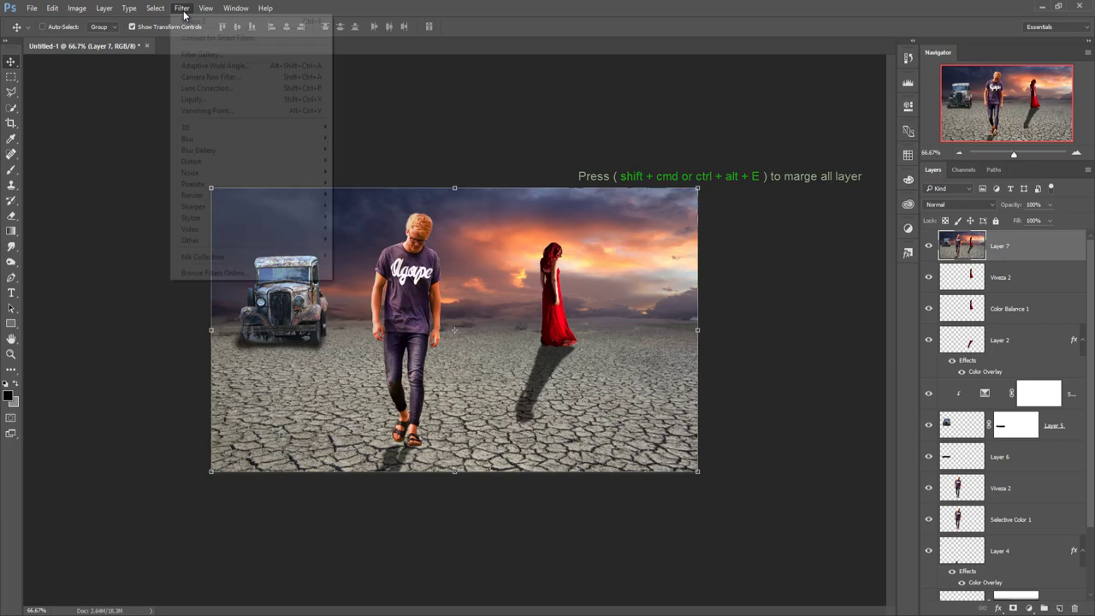
pyautogui.click(205, 76)
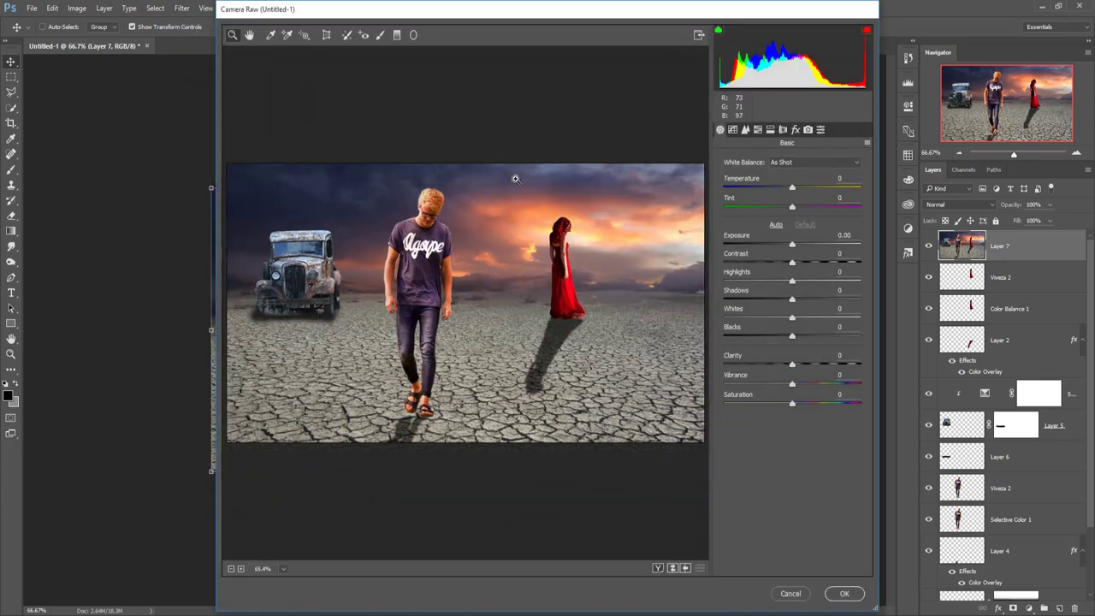
pyautogui.moveTo(792, 188); pyautogui.dragTo(783, 193)
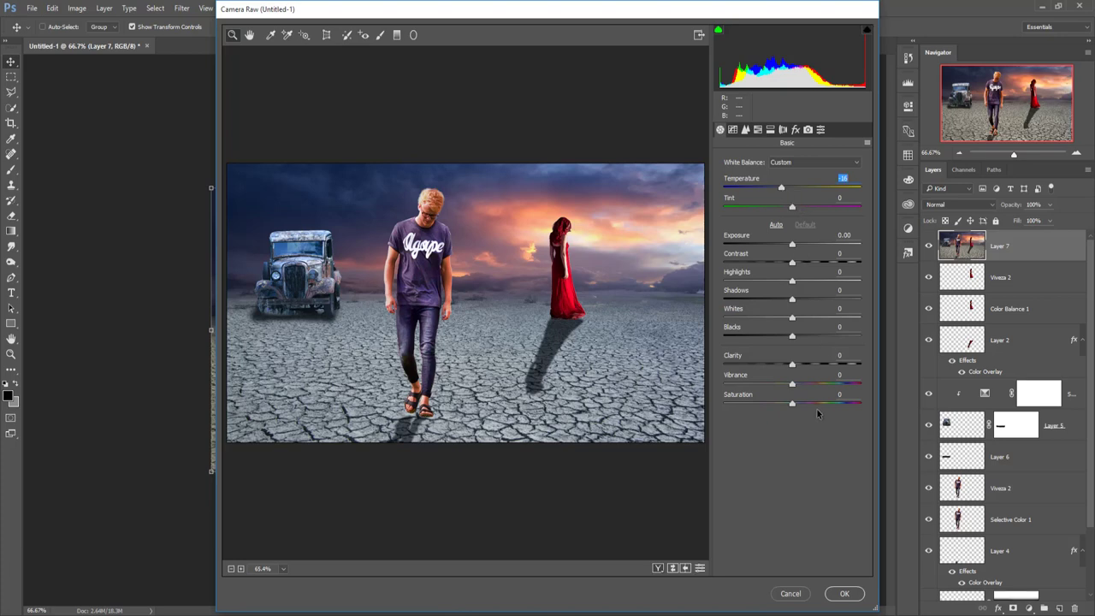
pyautogui.moveTo(792, 386); pyautogui.dragTo(796, 386)
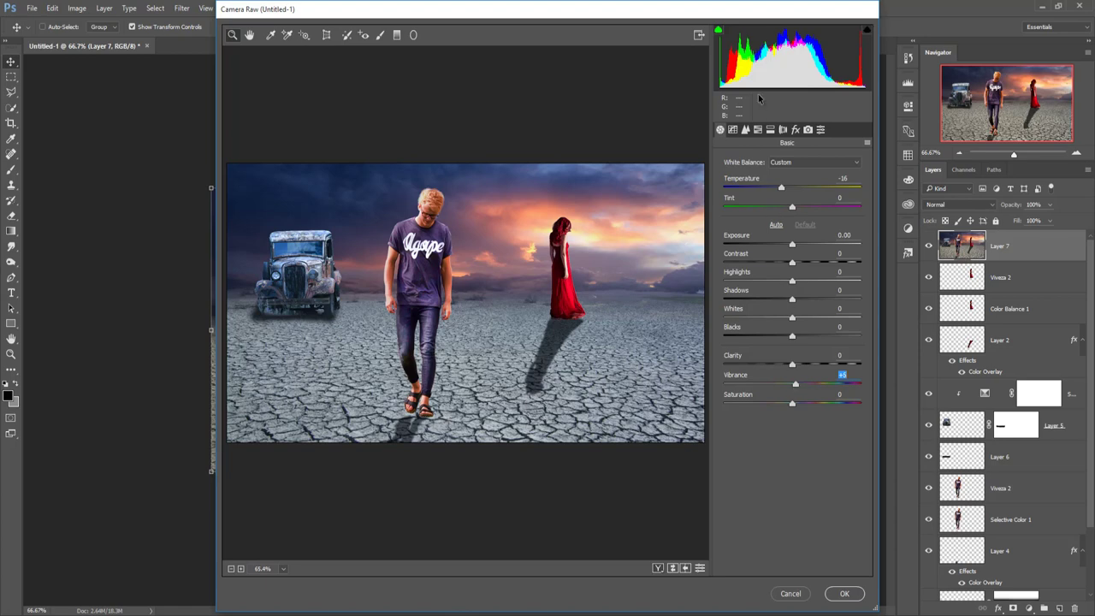
pyautogui.click(770, 129)
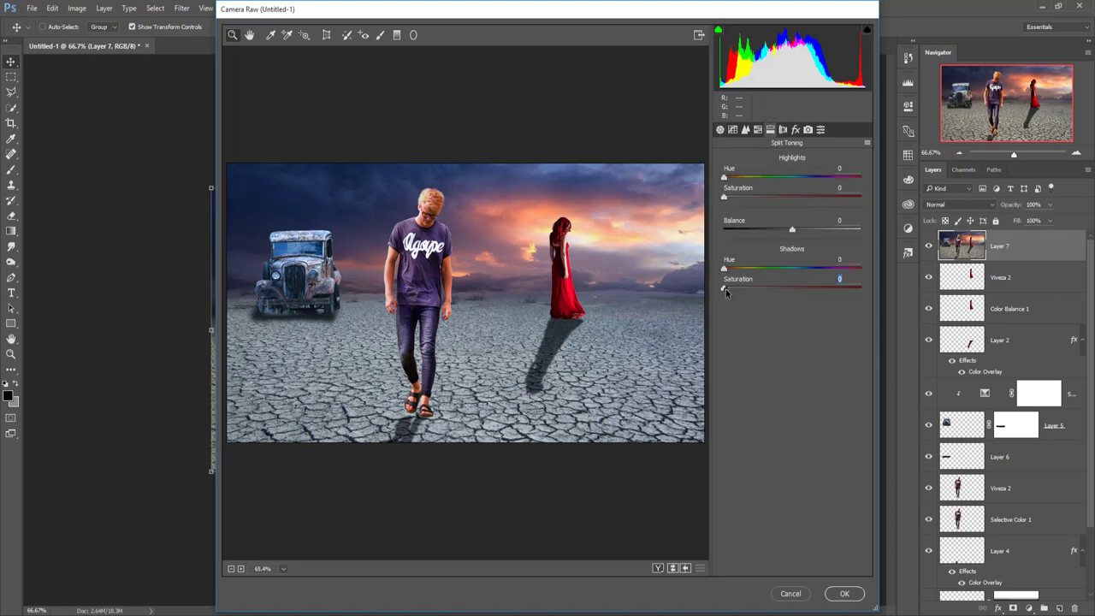
pyautogui.moveTo(726, 289); pyautogui.dragTo(741, 292)
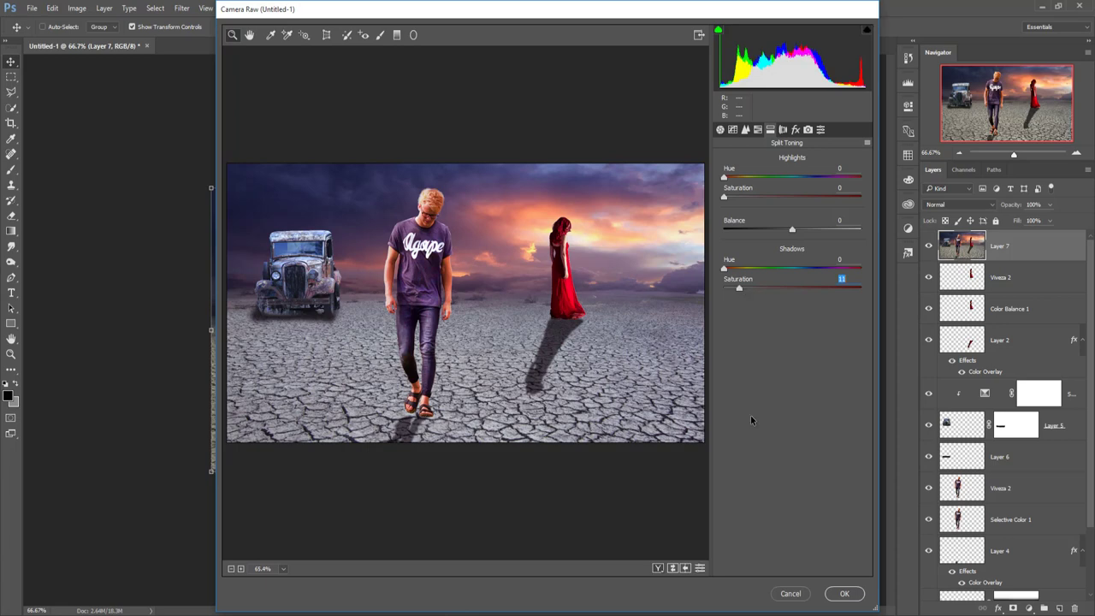
pyautogui.click(850, 599)
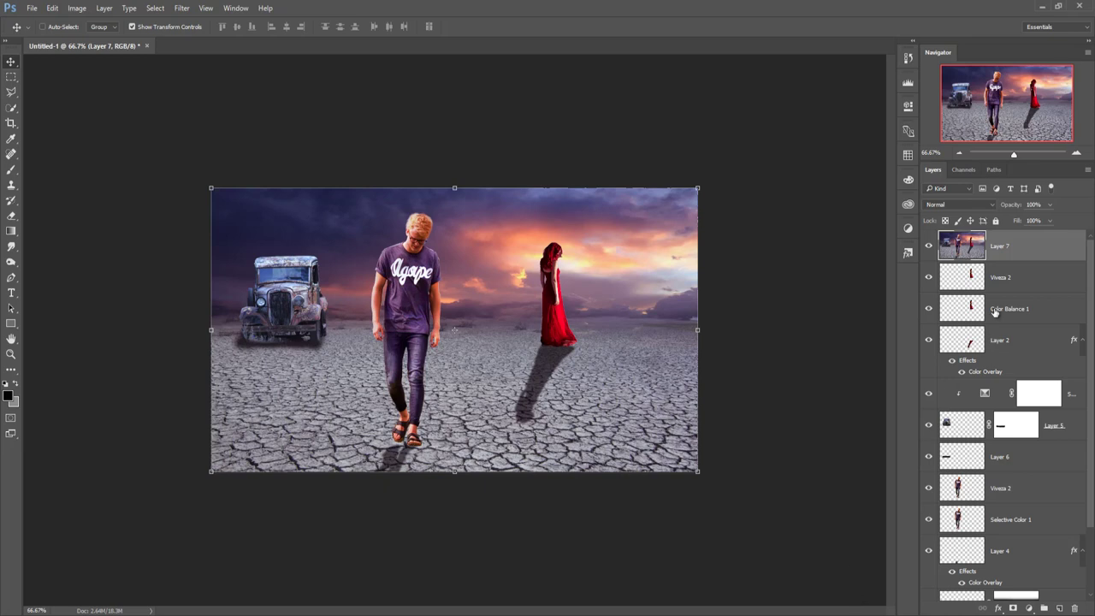
# Step: Duplicate Layer 7 as Layer 7 copy
pyautogui.rightClick(1009, 255)
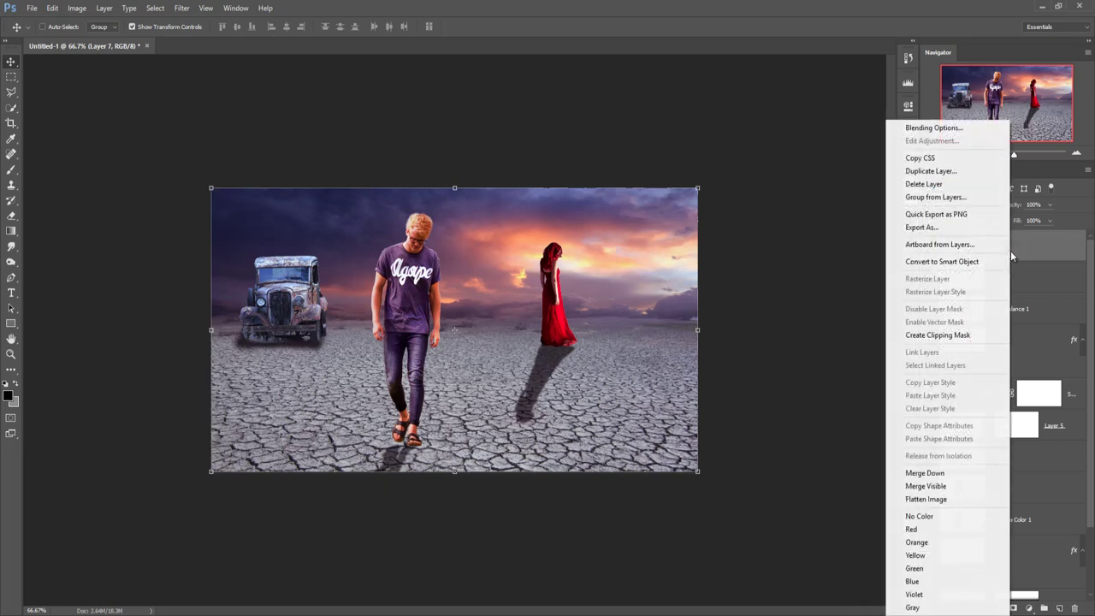
pyautogui.click(929, 171)
pyautogui.click(647, 192)
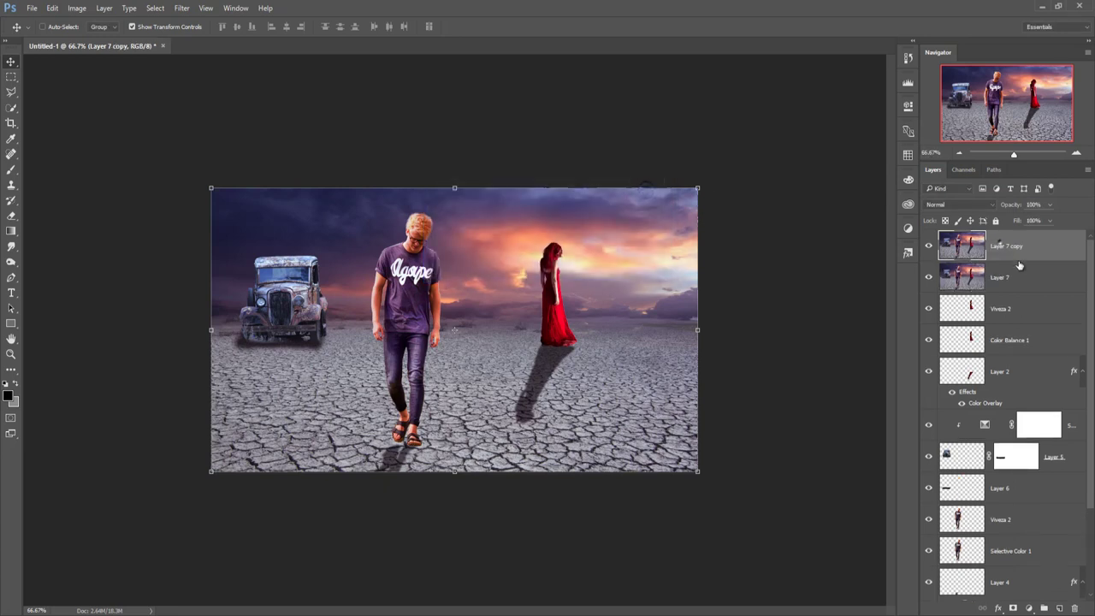
# Step: Add a 35mm Prime lens flare at 138% brightness in the upper-right sky
pyautogui.click(182, 8)
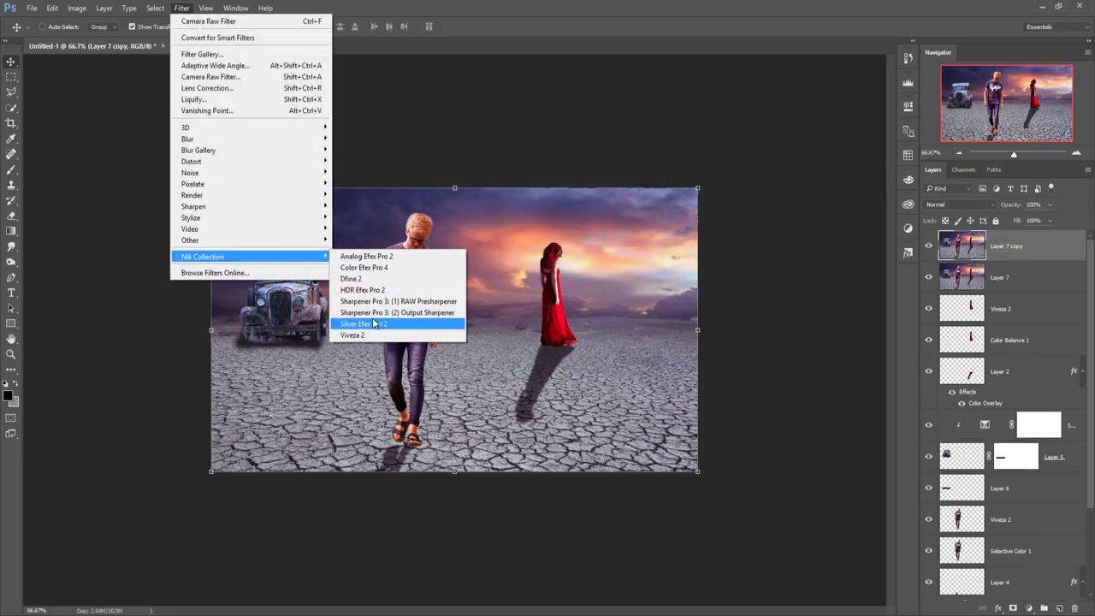
pyautogui.moveTo(192, 195)
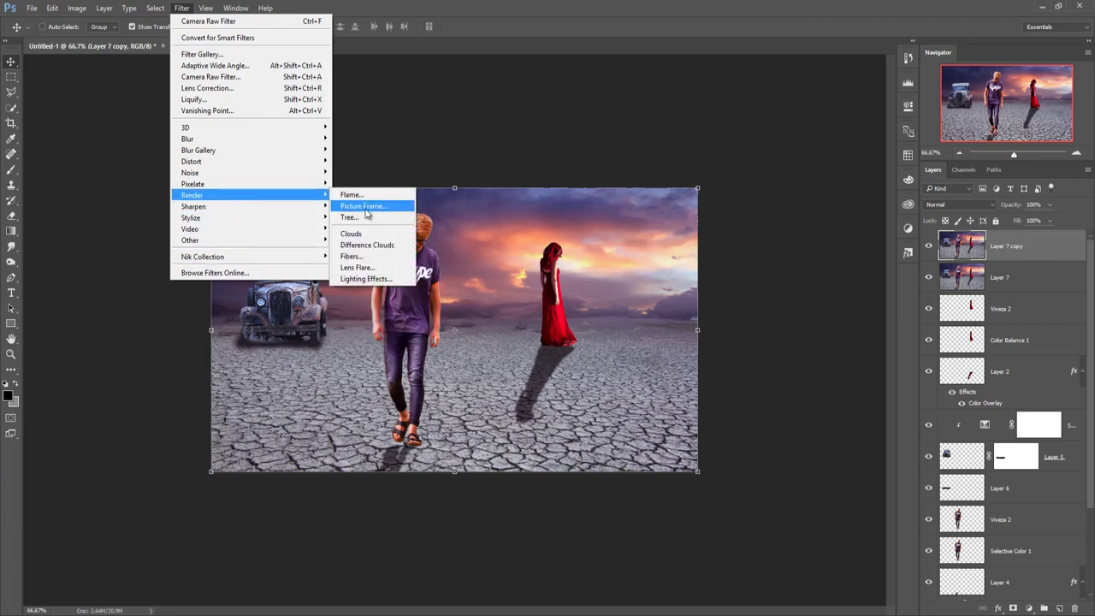
pyautogui.click(366, 269)
pyautogui.moveTo(503, 216); pyautogui.dragTo(570, 189)
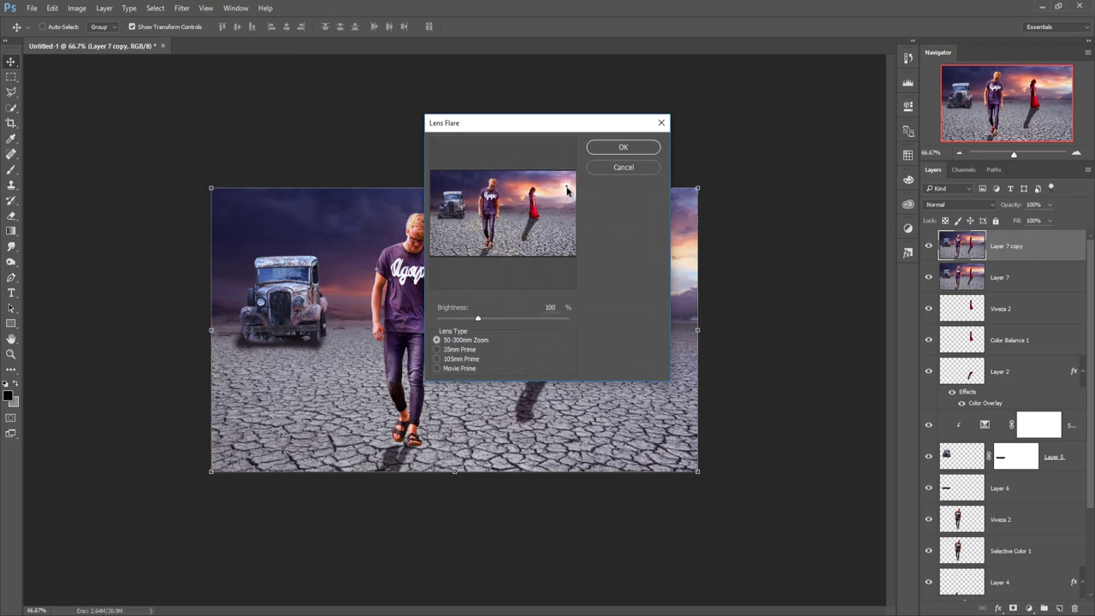
pyautogui.click(438, 359)
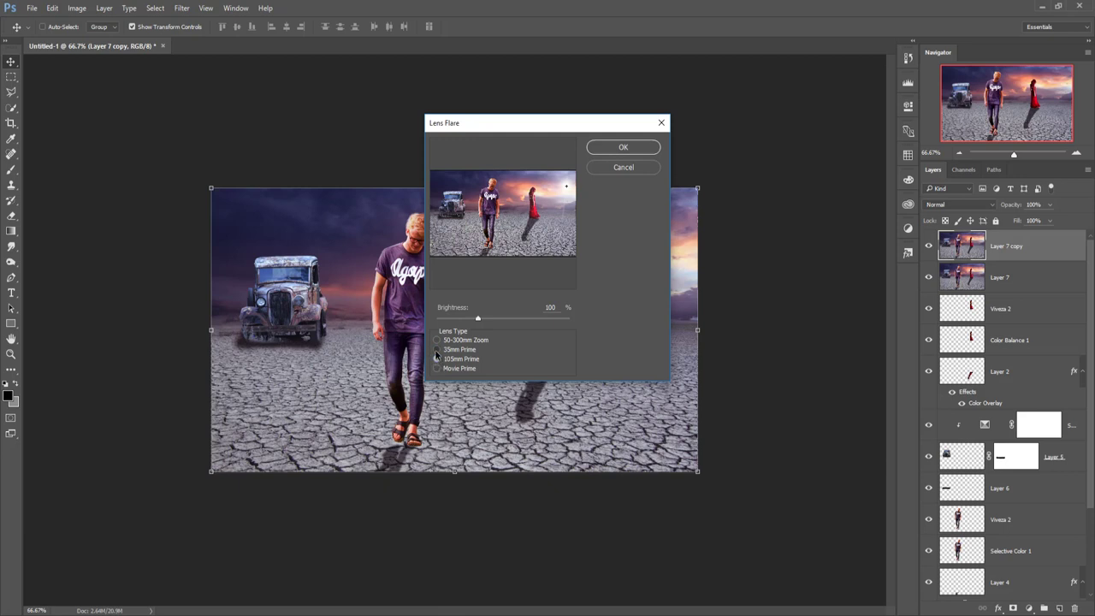
pyautogui.click(437, 349)
pyautogui.moveTo(480, 321); pyautogui.dragTo(492, 321)
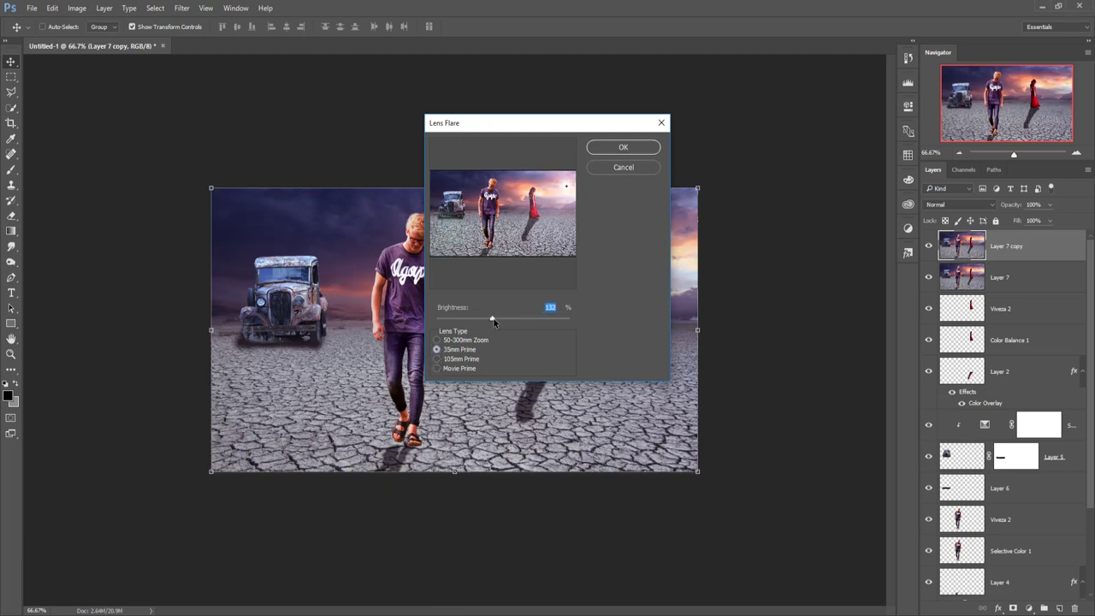
pyautogui.click(569, 186)
pyautogui.moveTo(569, 185); pyautogui.dragTo(563, 184)
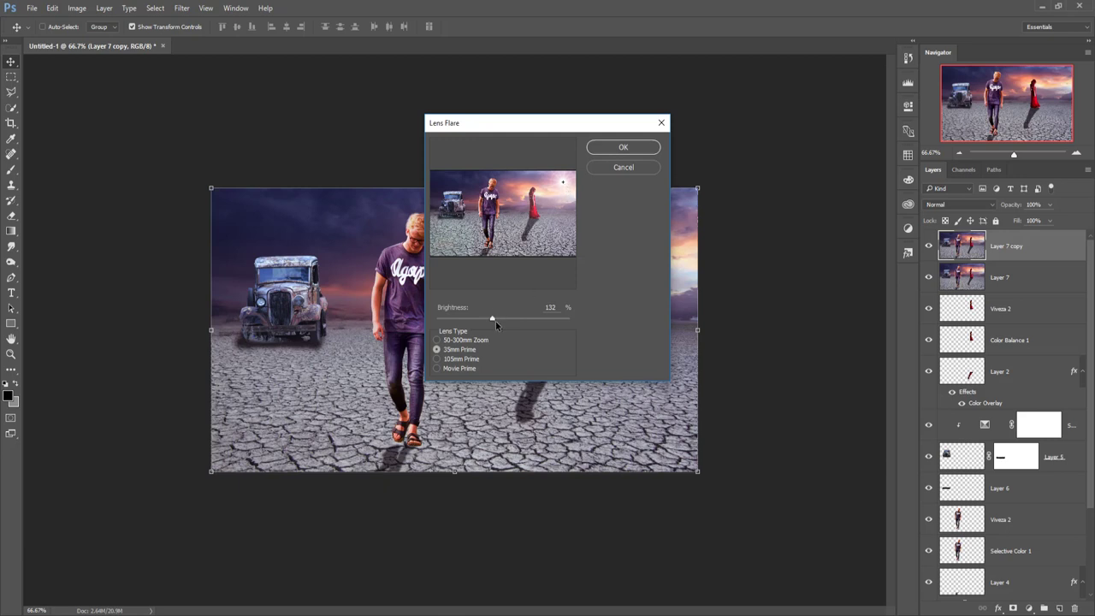
pyautogui.click(496, 320)
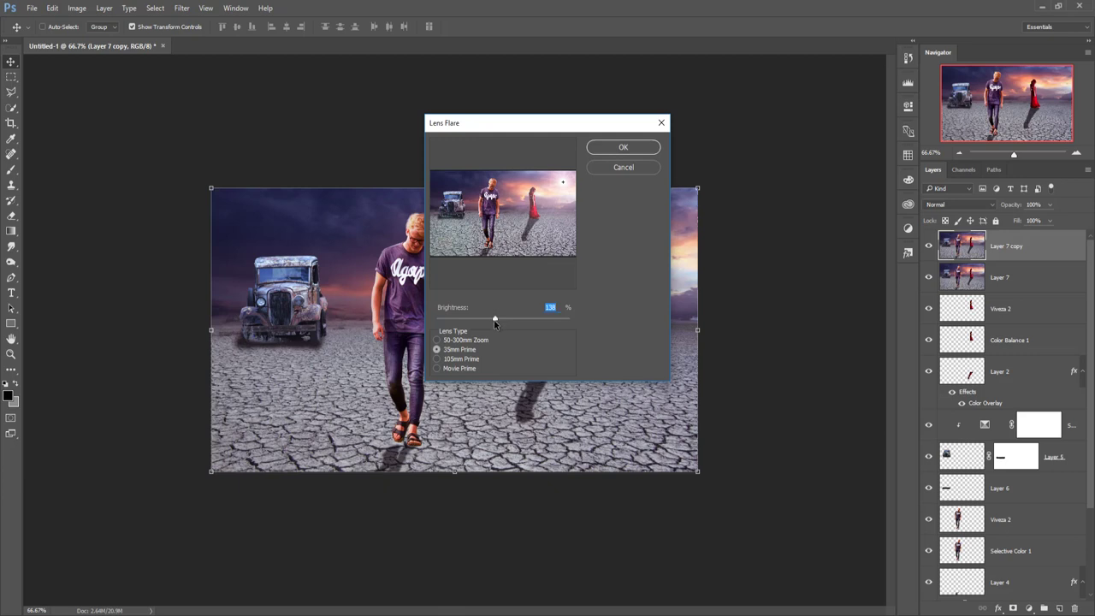
pyautogui.click(610, 151)
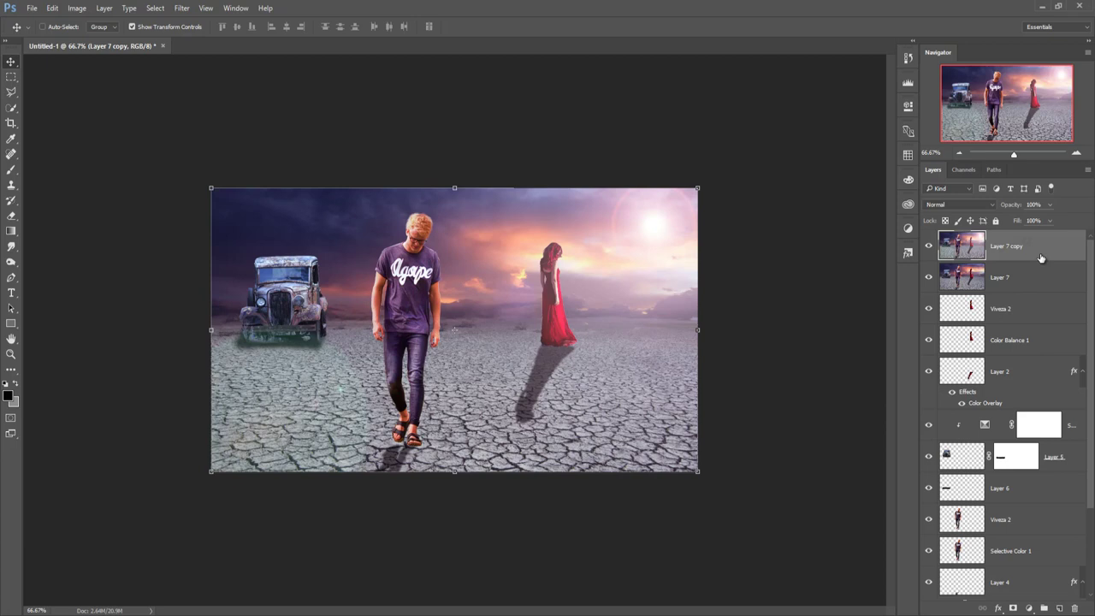
# Step: Apply Color Efex Pro 4 Cross Processing at about 52% strength as a new layer
pyautogui.click(181, 9)
pyautogui.moveTo(203, 256)
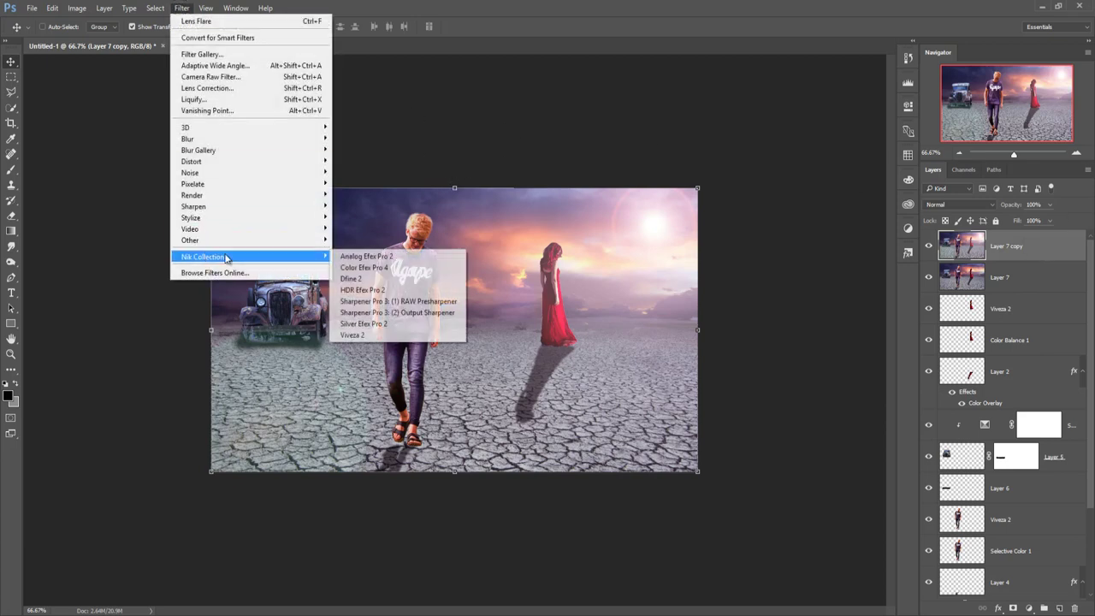
pyautogui.click(405, 279)
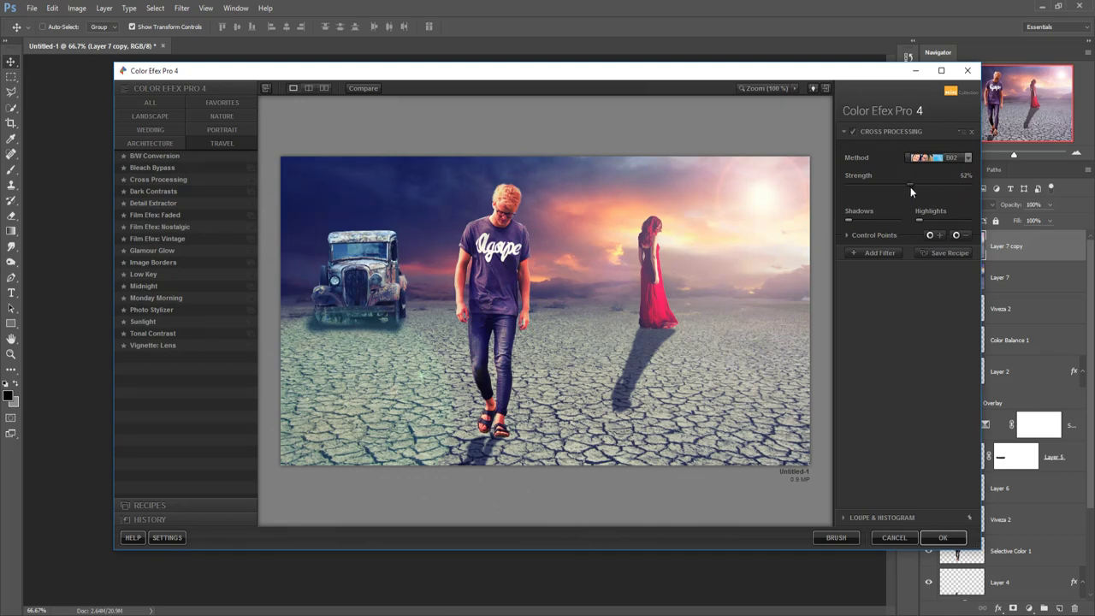
pyautogui.click(933, 536)
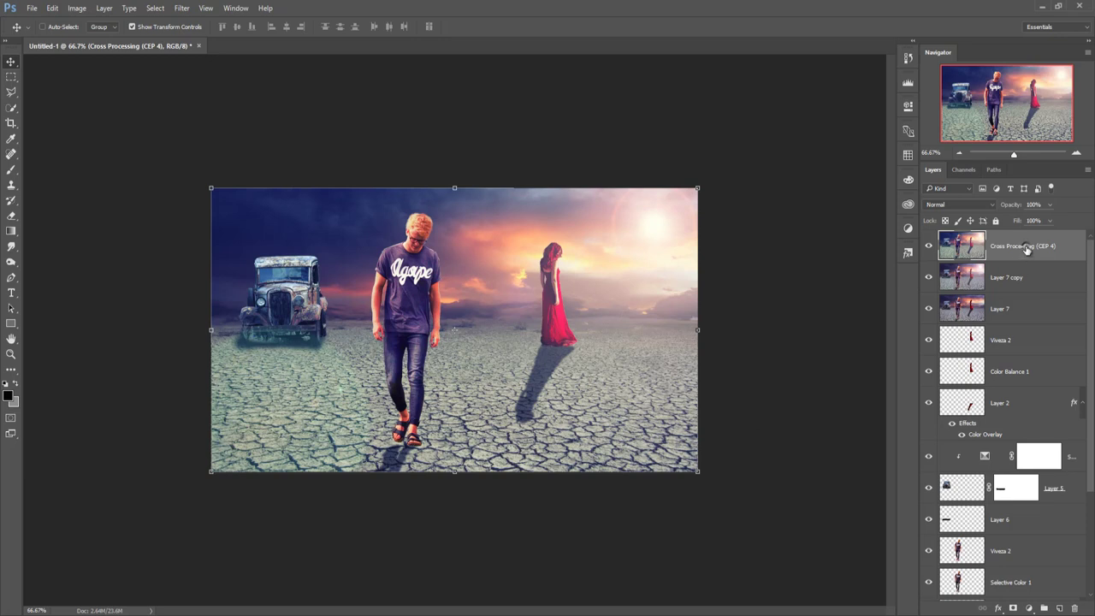
# Step: Add a Gradient Map adjustment layer blended in Soft Light mode
pyautogui.click(1029, 609)
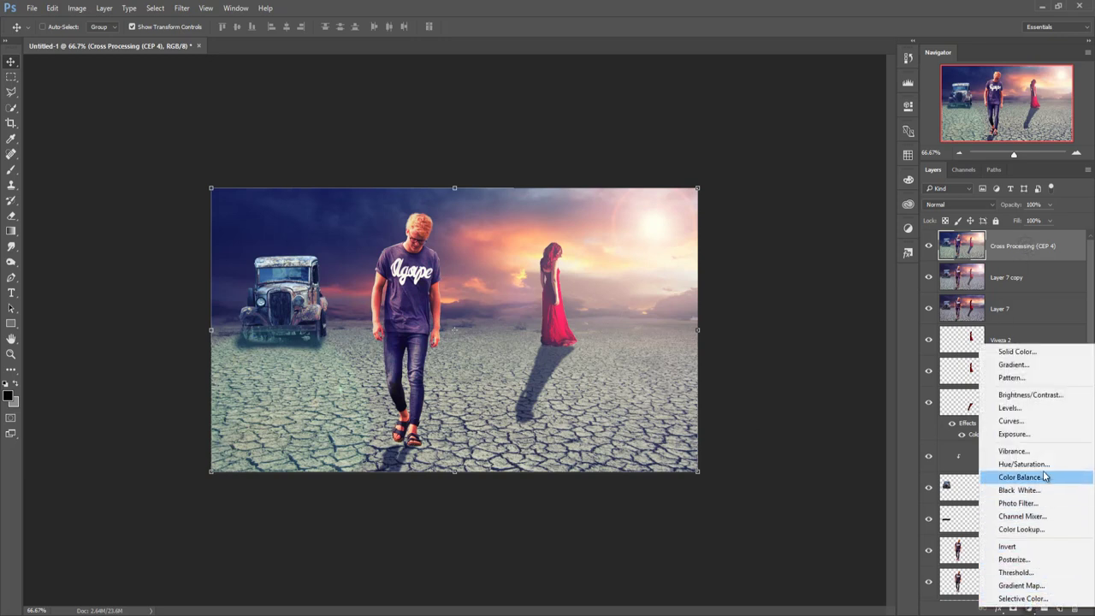
pyautogui.click(1042, 585)
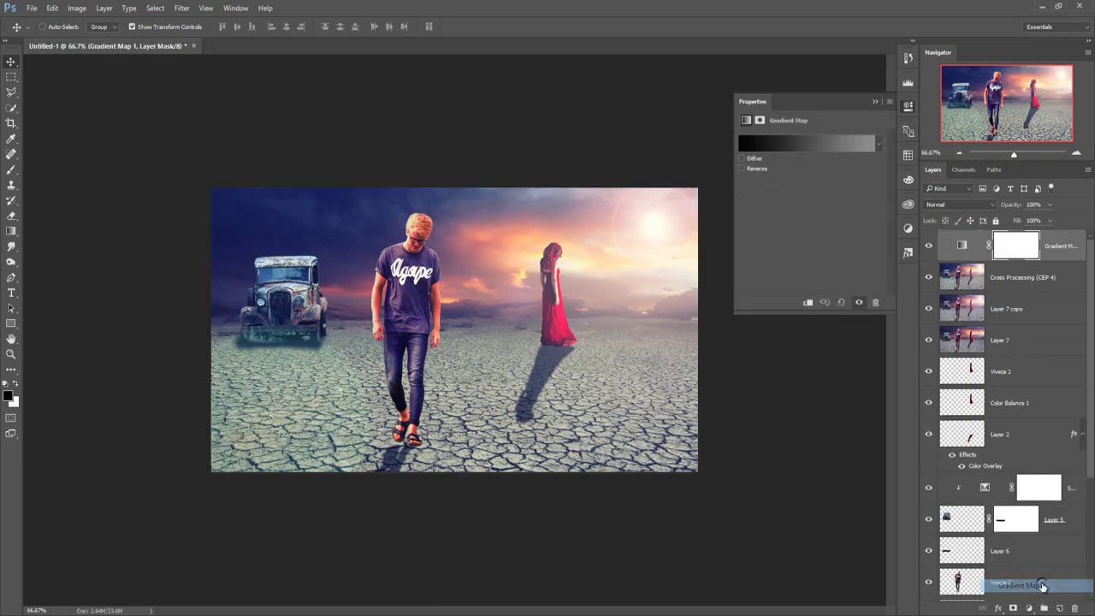
pyautogui.click(984, 206)
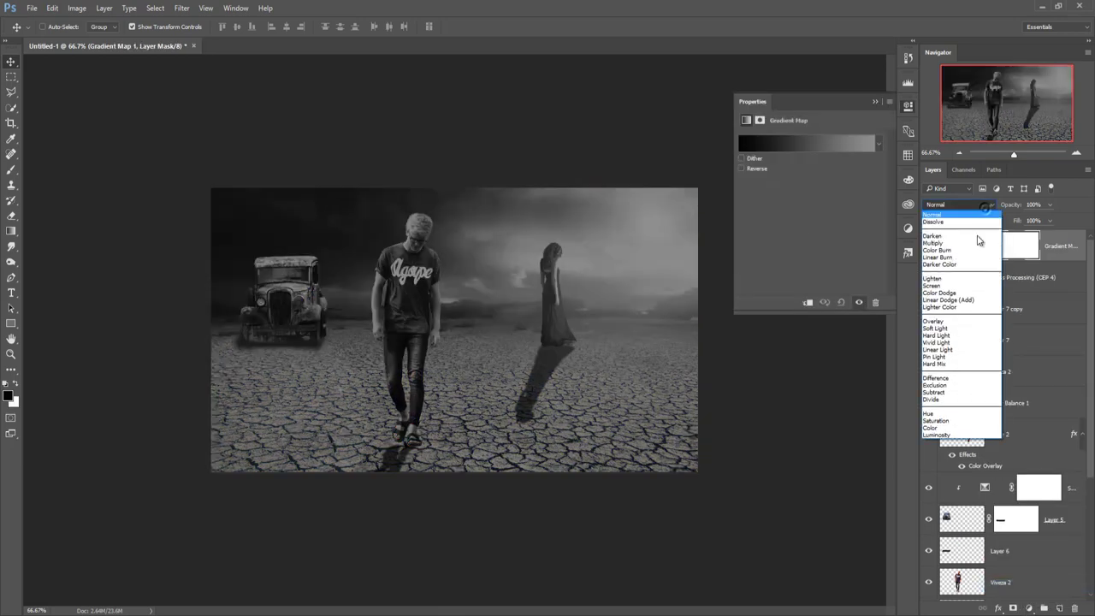
pyautogui.click(961, 328)
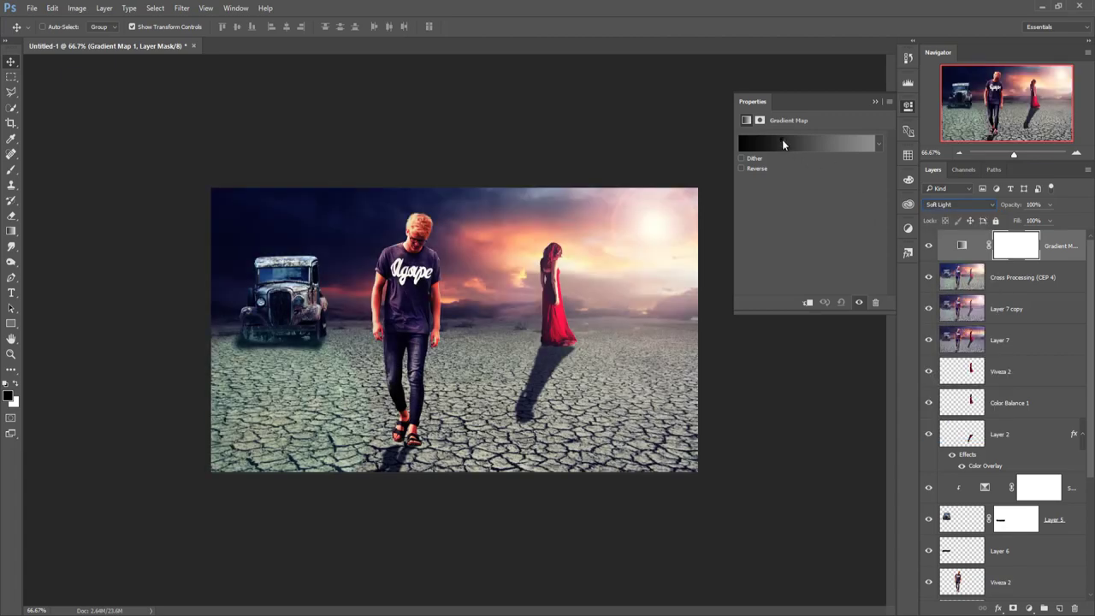
# Step: Set the gradient's left stop to brown 755a32
pyautogui.click(782, 144)
pyautogui.click(776, 315)
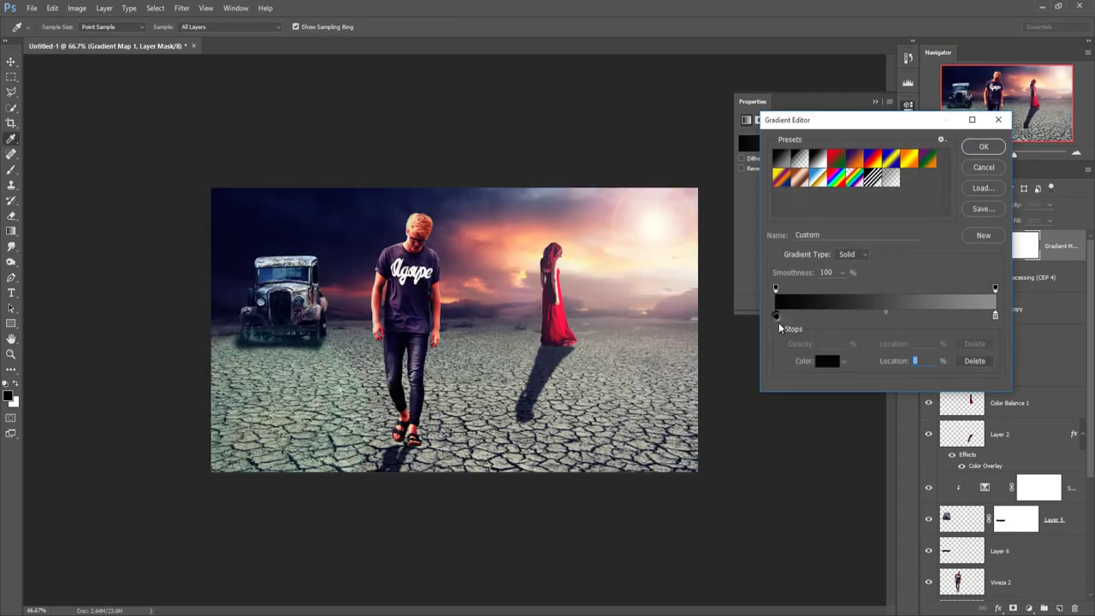
pyautogui.click(822, 362)
pyautogui.moveTo(794, 319)
pyautogui.mouseDown()
pyautogui.moveTo(760, 321)
pyautogui.moveTo(775, 266)
pyautogui.mouseUp()
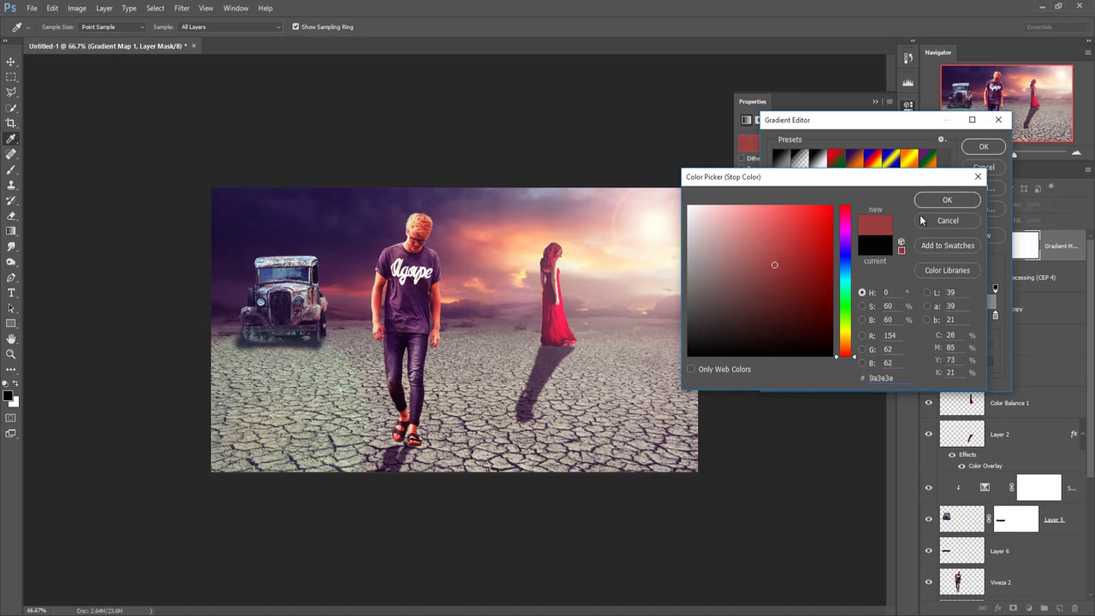
pyautogui.moveTo(849, 349); pyautogui.dragTo(848, 341)
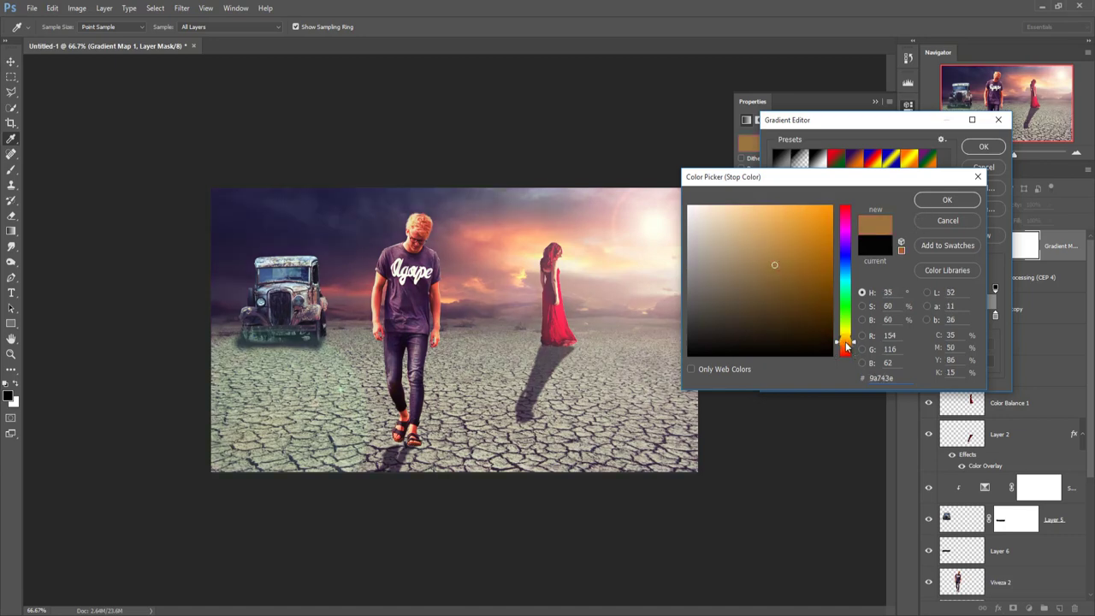
pyautogui.click(770, 287)
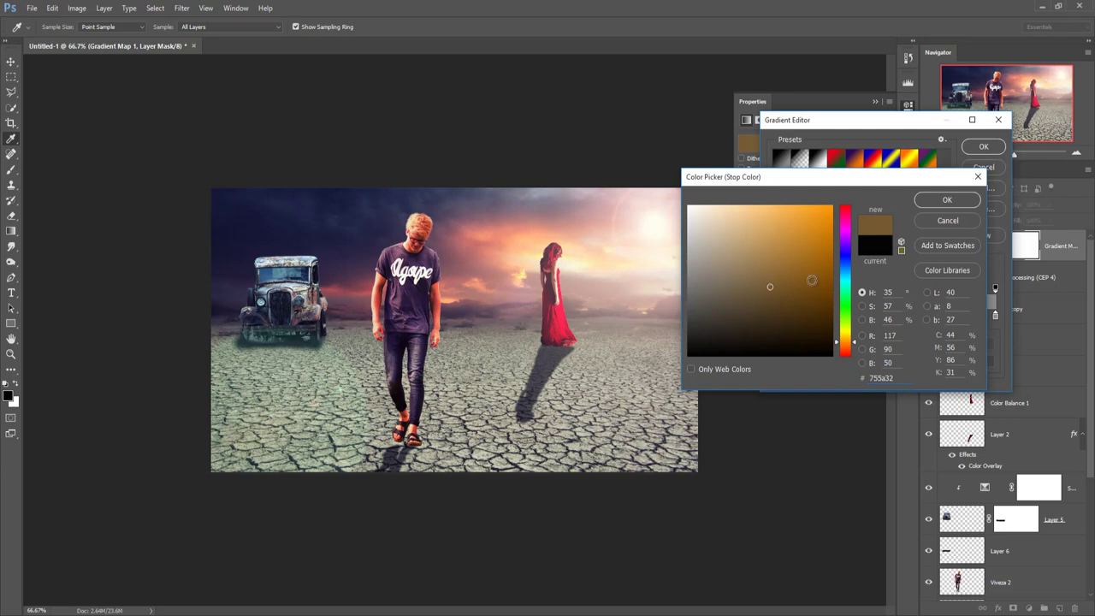
pyautogui.press('Return')
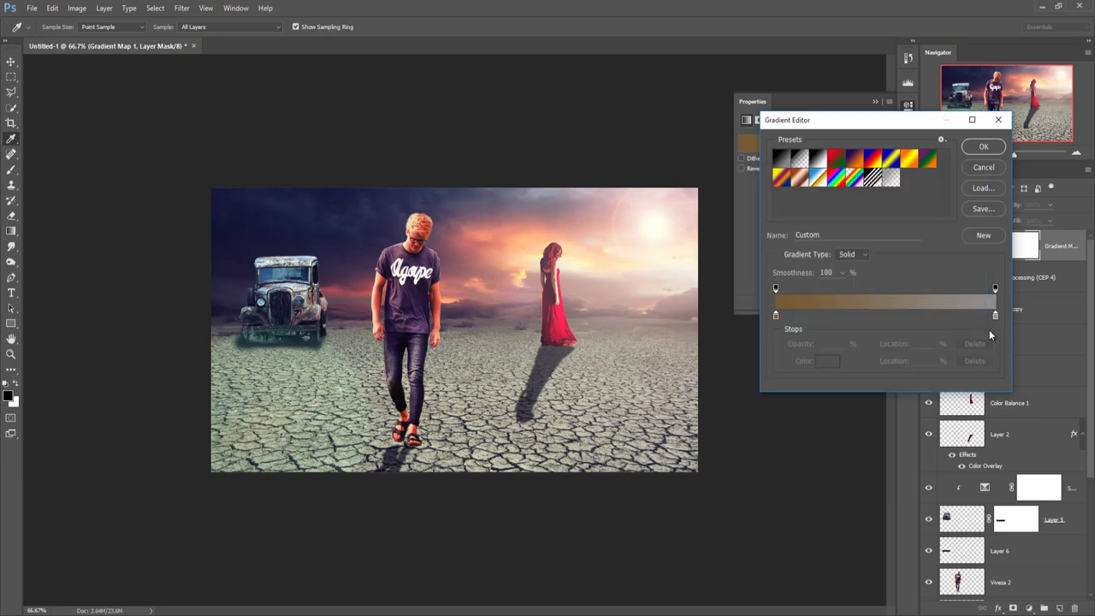
# Step: Set the right stop to light grey and apply the brown-to-grey gradient
pyautogui.click(993, 316)
pyautogui.click(829, 364)
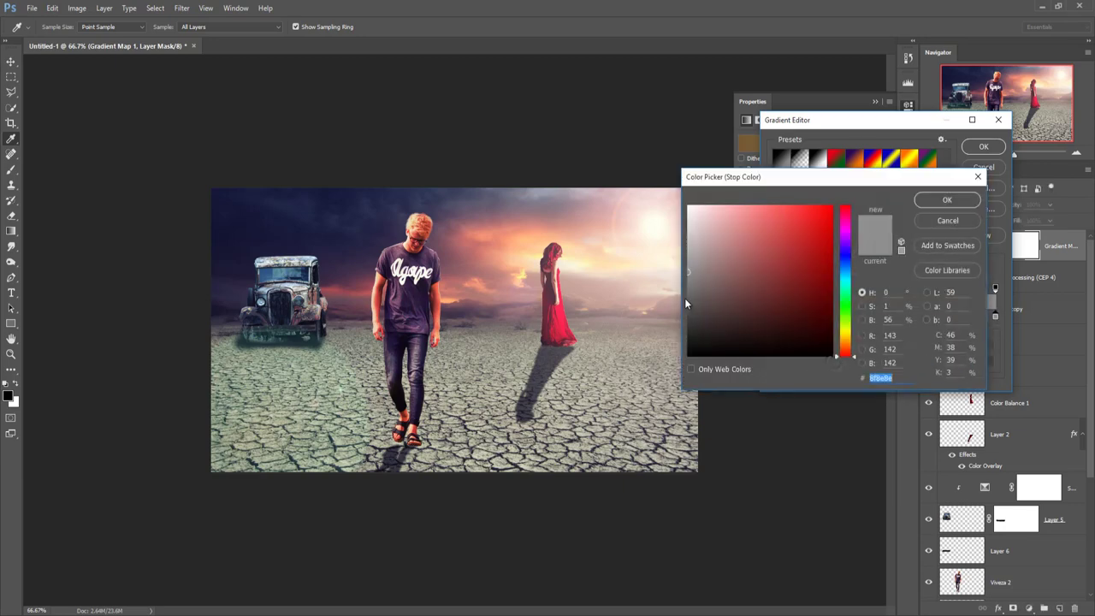
pyautogui.click(689, 257)
pyautogui.click(689, 244)
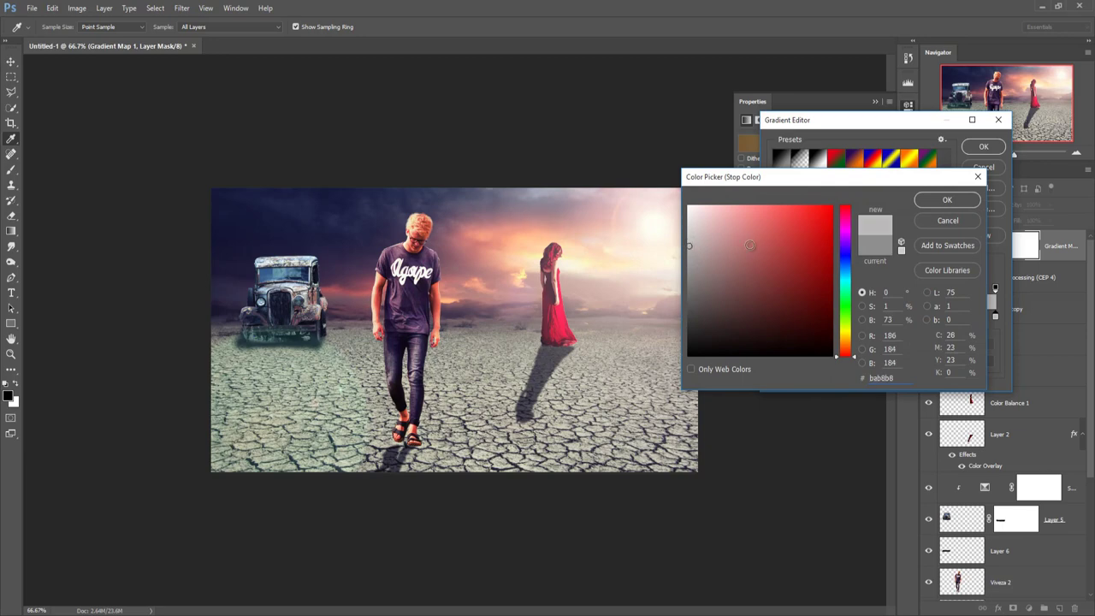
pyautogui.click(939, 200)
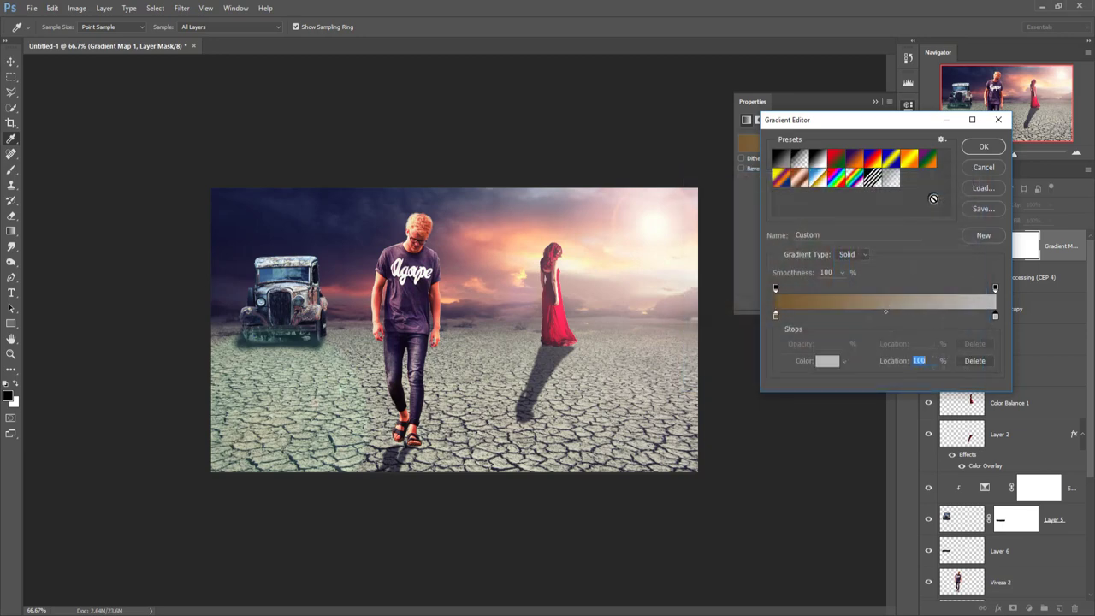
pyautogui.click(983, 146)
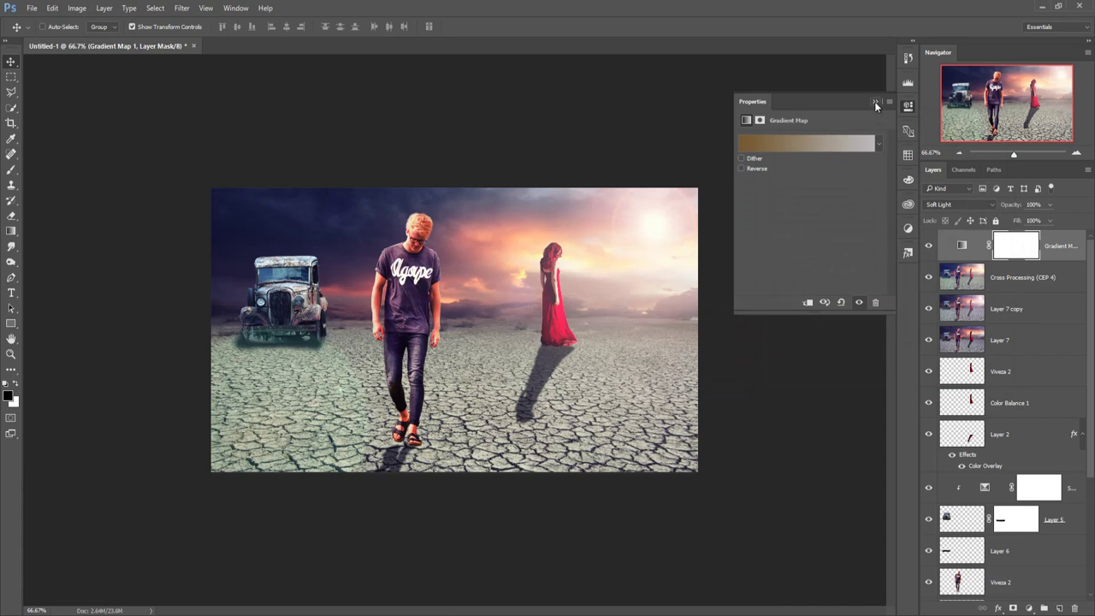
pyautogui.click(875, 101)
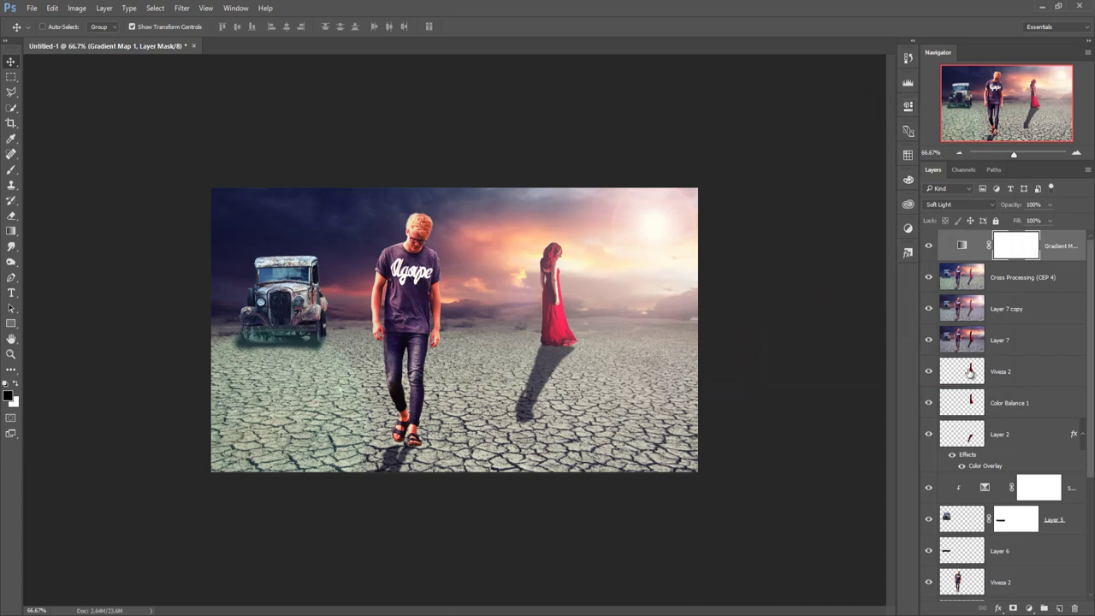
pyautogui.click(1044, 250)
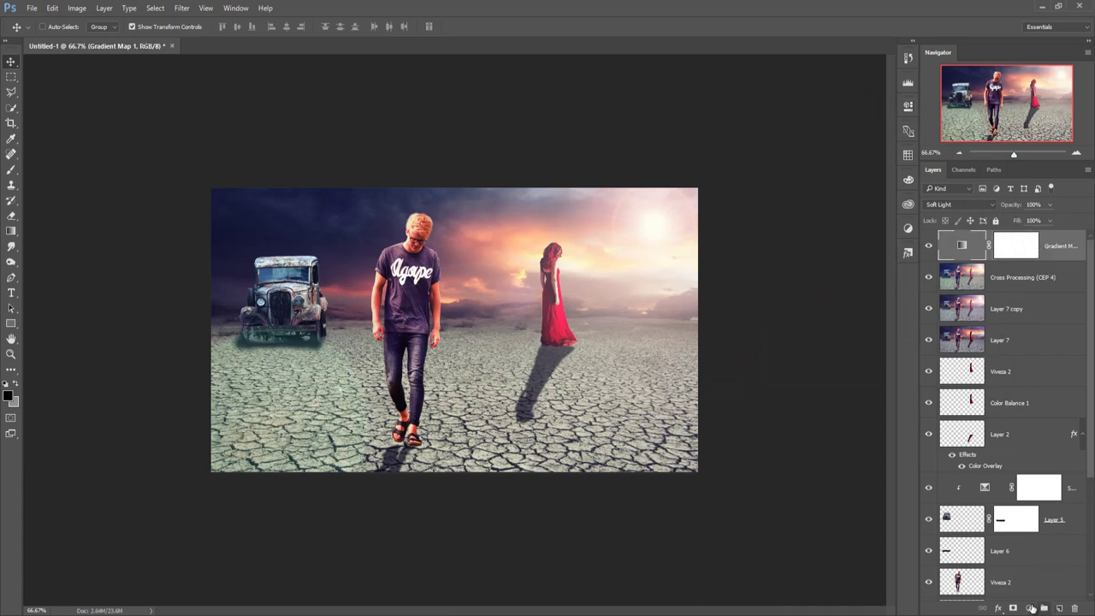
# Step: Add a Warming Filter (85) Photo Filter adjustment layer with density raised to 36%
pyautogui.click(1031, 608)
pyautogui.click(1034, 502)
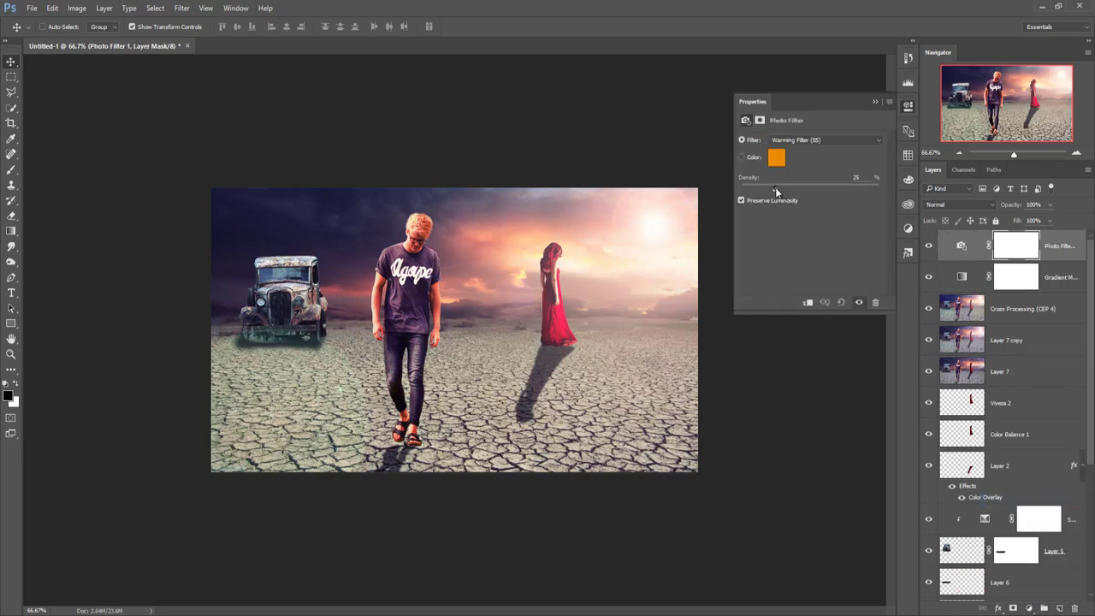
pyautogui.moveTo(776, 191); pyautogui.dragTo(789, 193)
# Step: Stamp all visible layers into a new merged Layer 8 above the photo filter
pyautogui.click(875, 101)
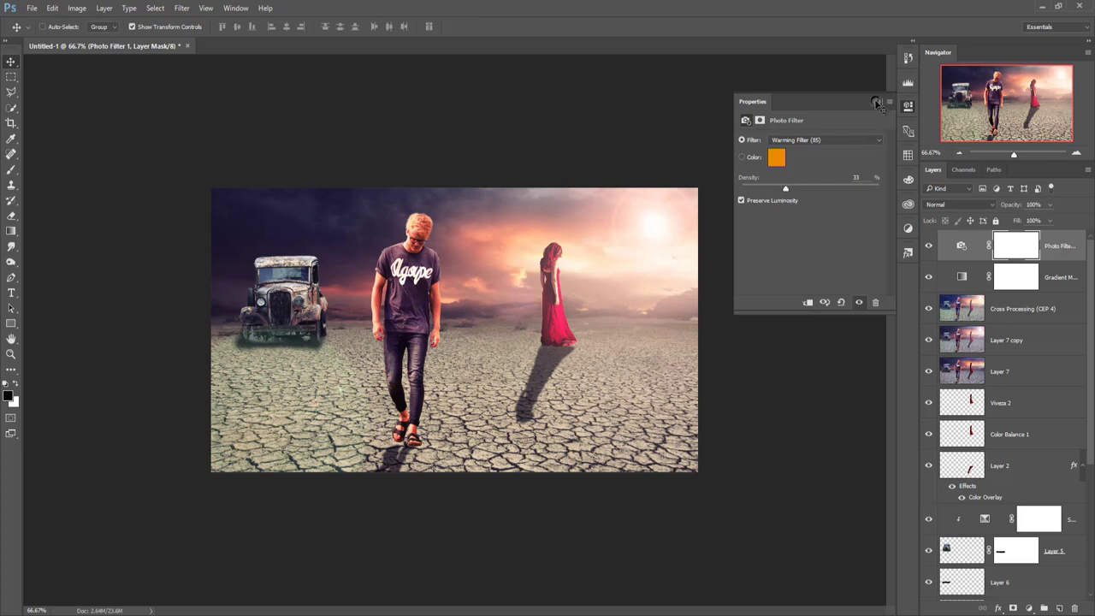
pyautogui.click(1072, 253)
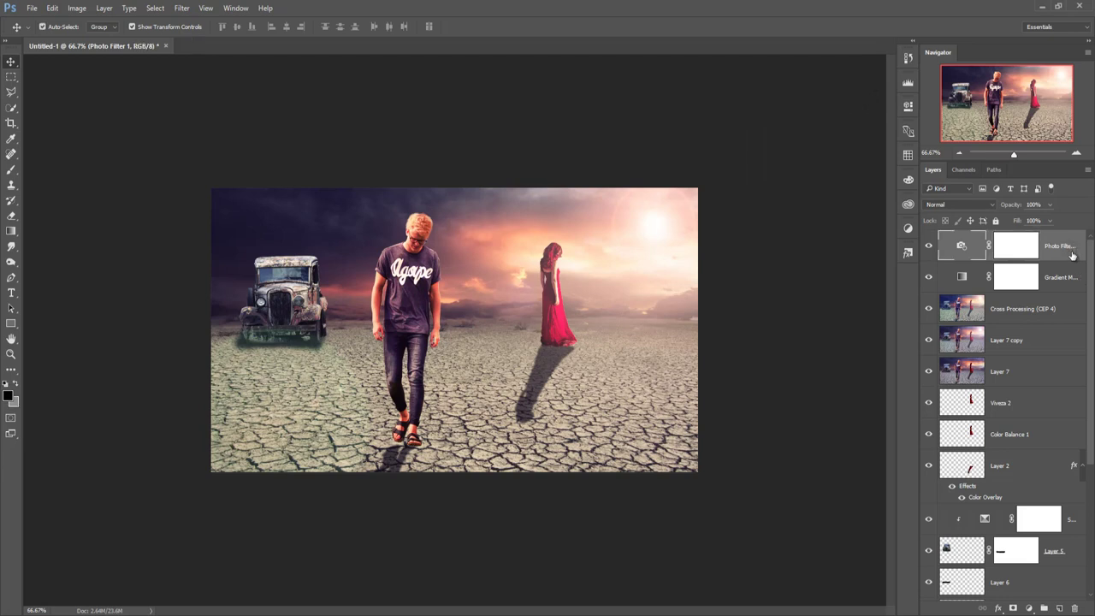
pyautogui.hotkey('ctrl', 'shift', 'alt', 'e')
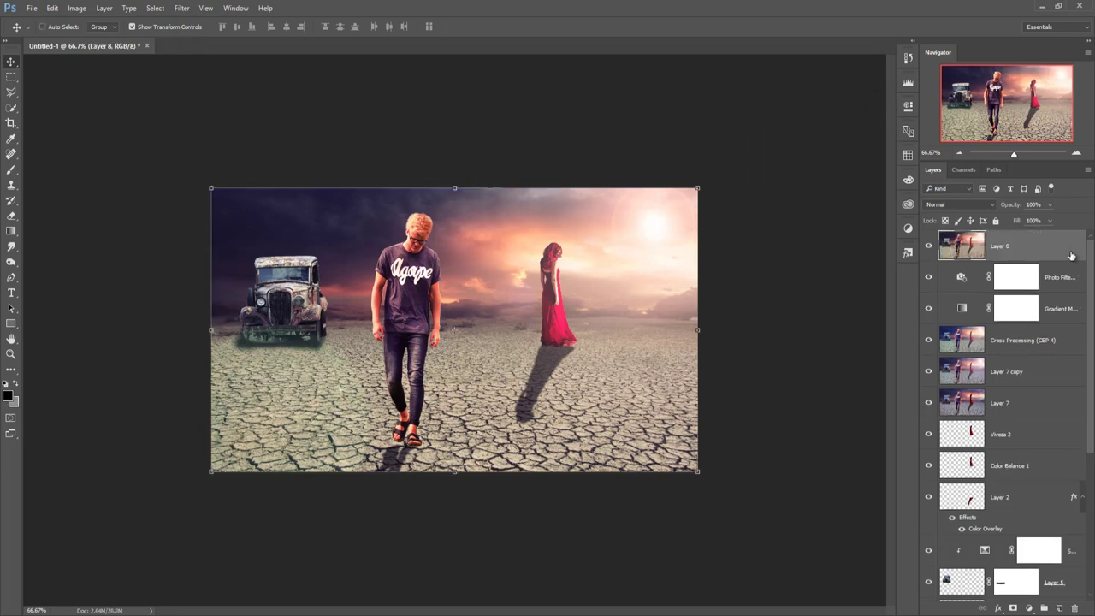